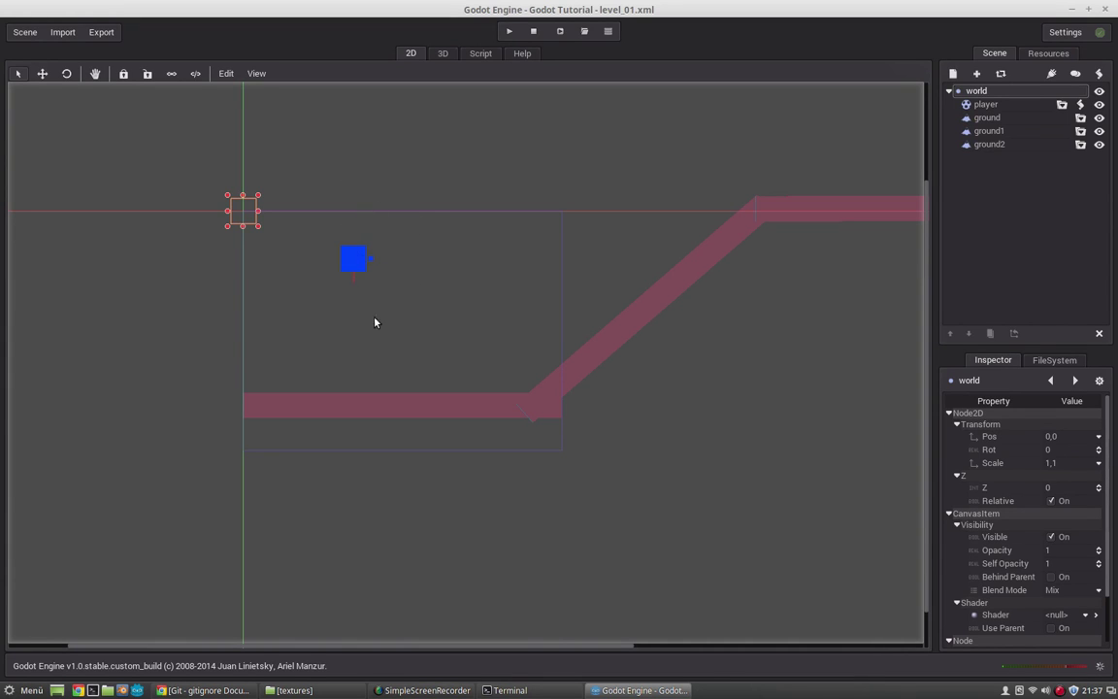
# - View the full character image gBot_complete.png from the gbot folder on the desktop, then close the image and folder
pyautogui.press('super+d')
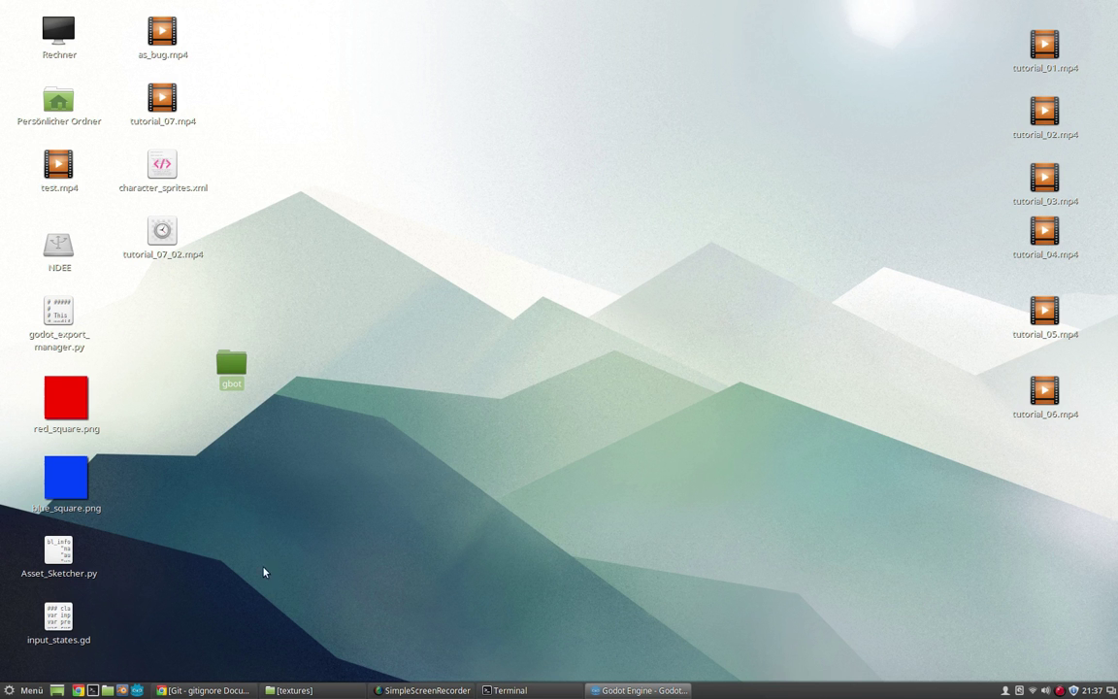
pyautogui.doubleClick(230, 369)
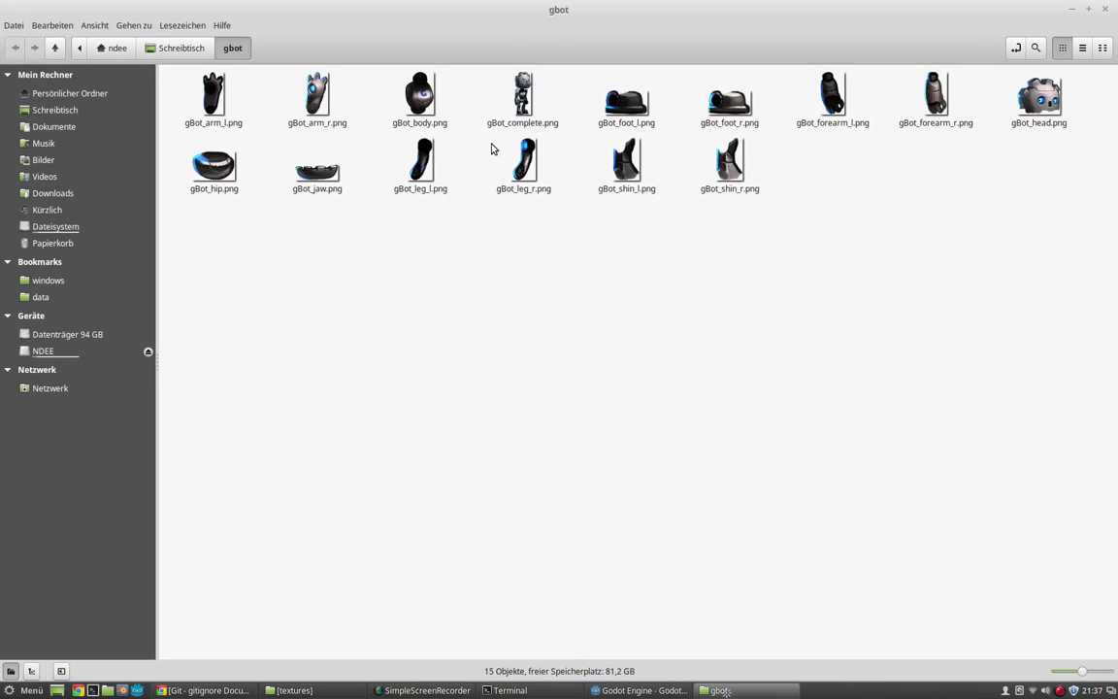
pyautogui.doubleClick(522, 102)
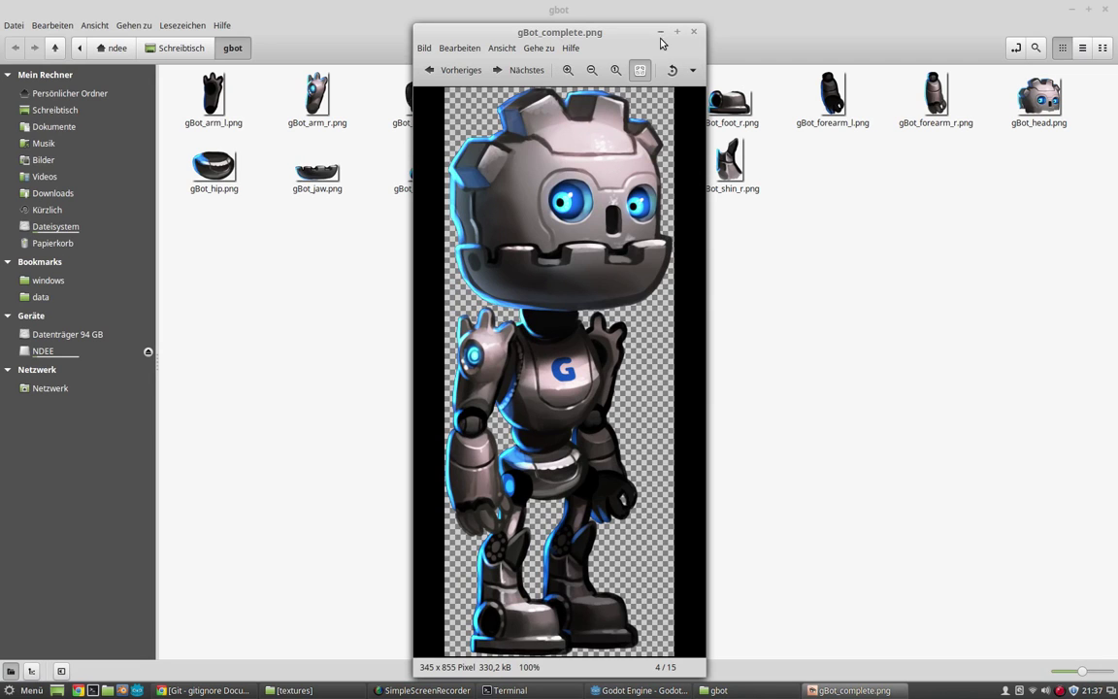
pyautogui.moveTo(637, 36); pyautogui.dragTo(585, 27)
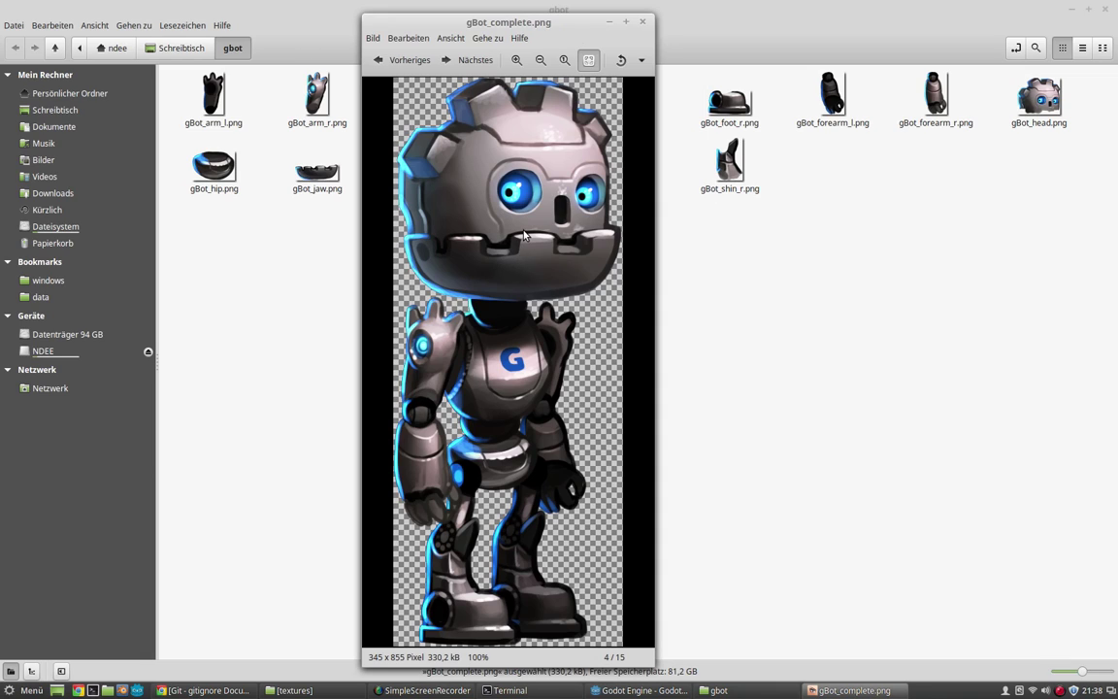
pyautogui.click(642, 24)
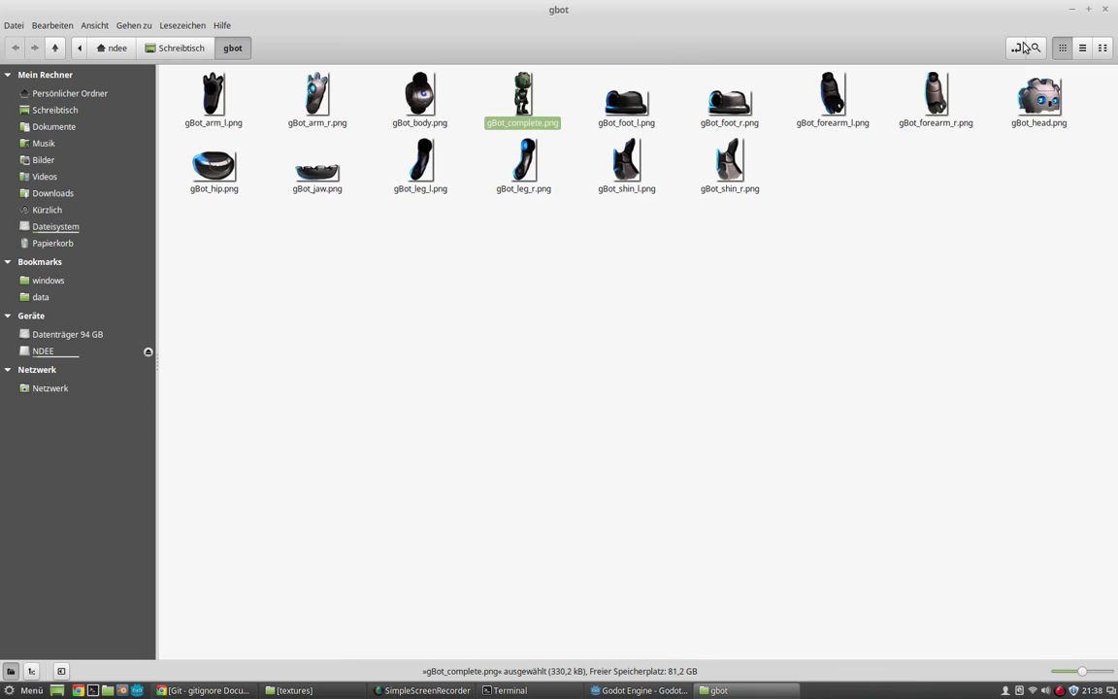
pyautogui.hotkey('ctrl', 'w')
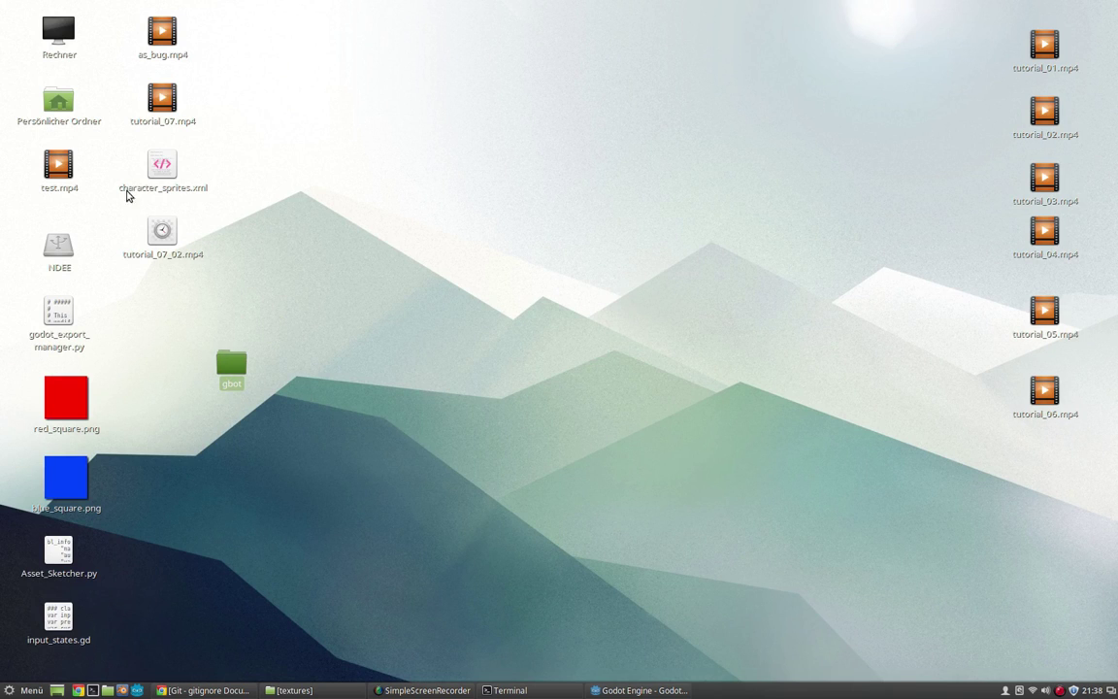
# - Check the gbot folder inside the project's textures folder in the file manager
pyautogui.click(291, 689)
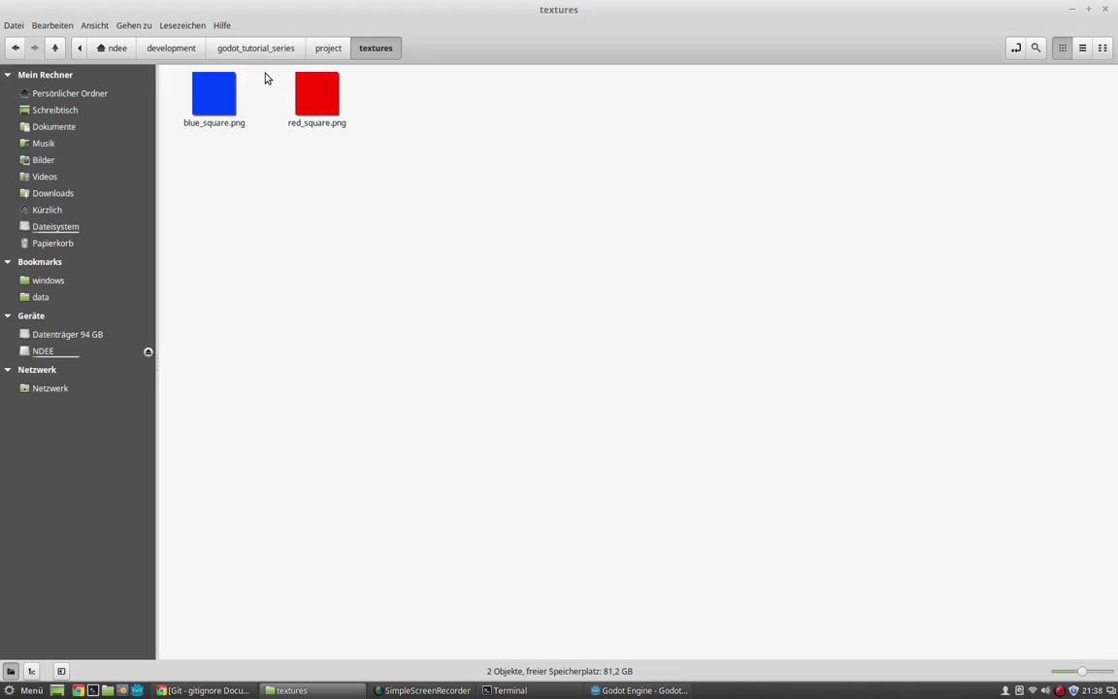
pyautogui.click(323, 47)
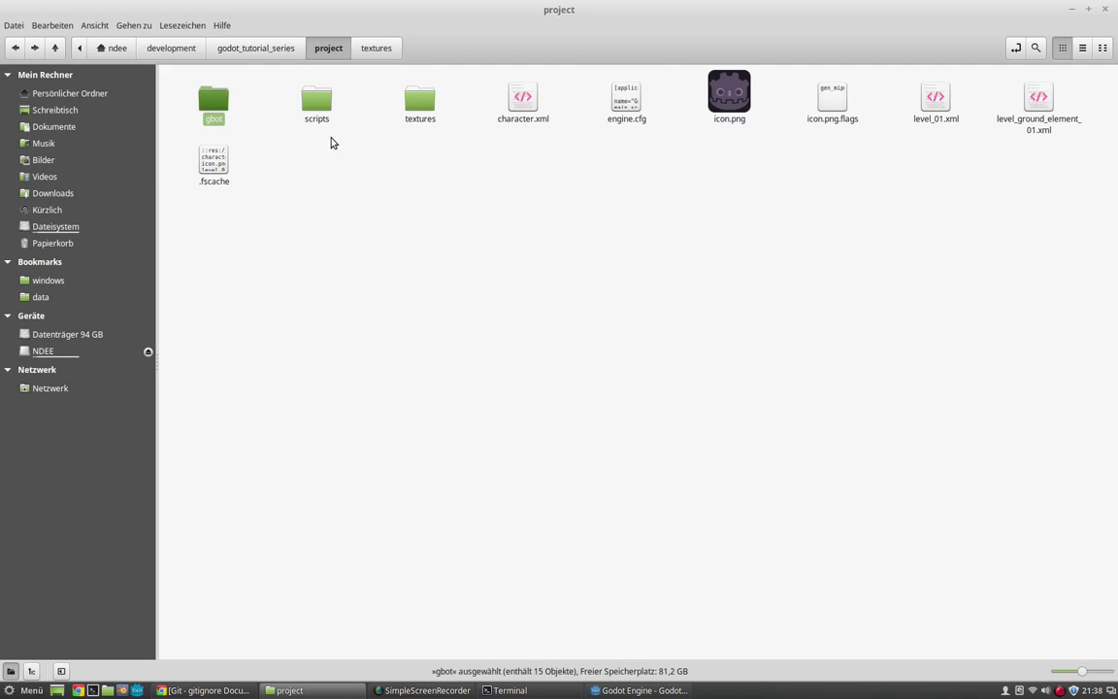
pyautogui.doubleClick(417, 104)
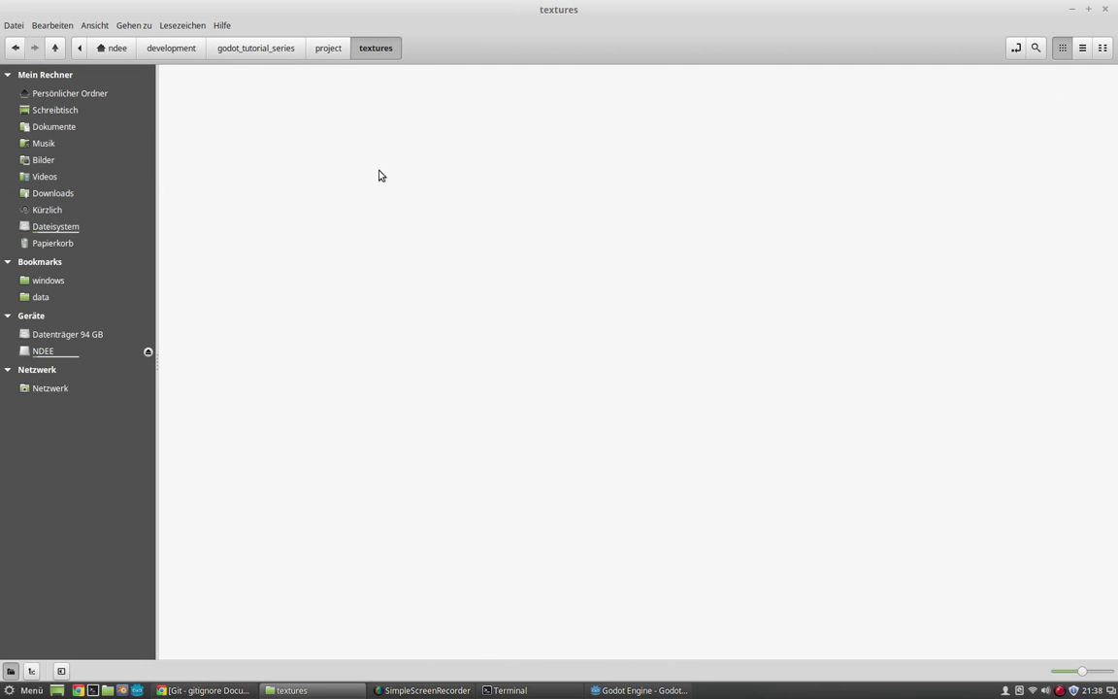
pyautogui.doubleClick(199, 102)
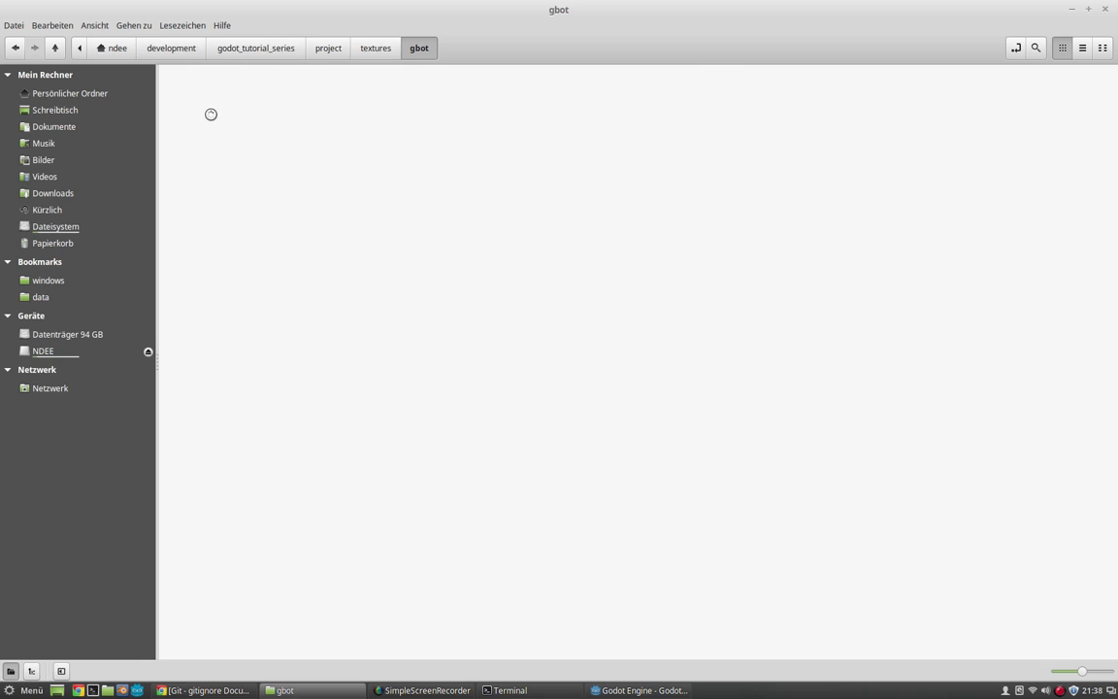
pyautogui.click(16, 47)
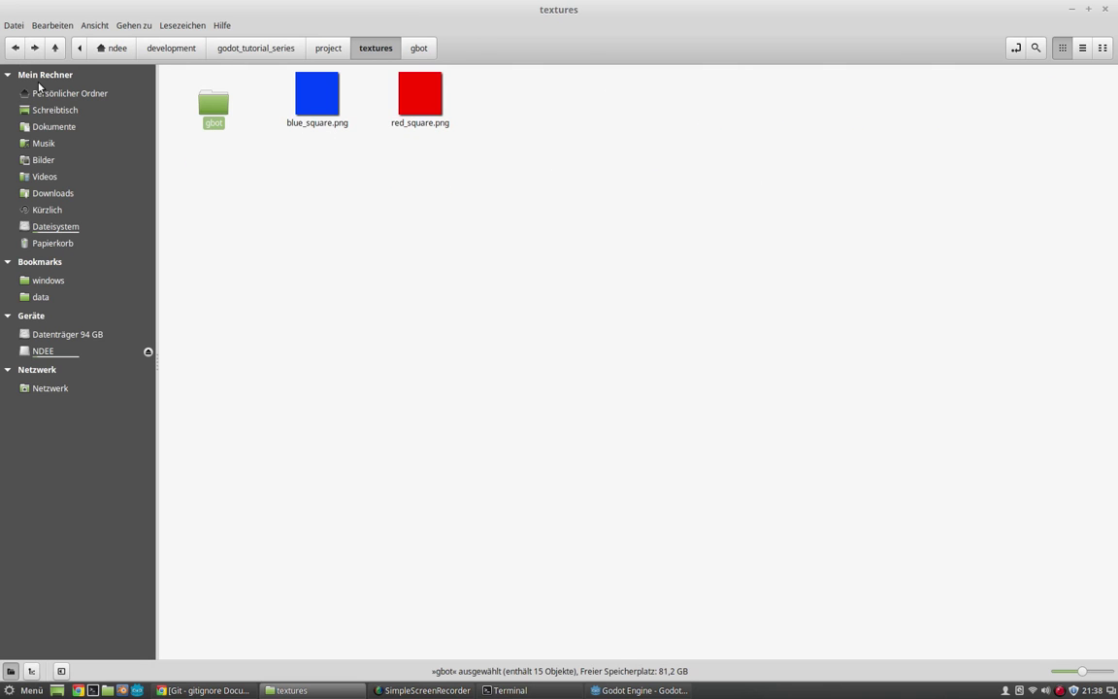
# - Switch to Godot Engine and start a new empty scene
pyautogui.click(635, 690)
pyautogui.click(26, 31)
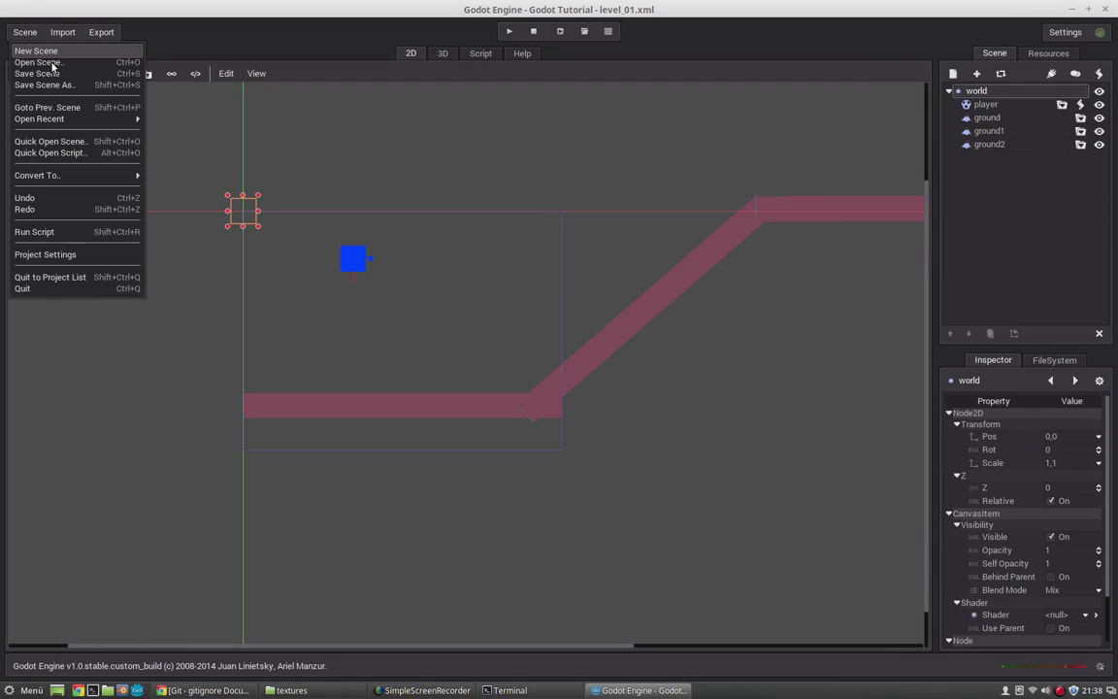
pyautogui.click(39, 48)
pyautogui.click(599, 359)
# - Add a Node2D as the scene's root node and name it character_sprites
pyautogui.click(952, 73)
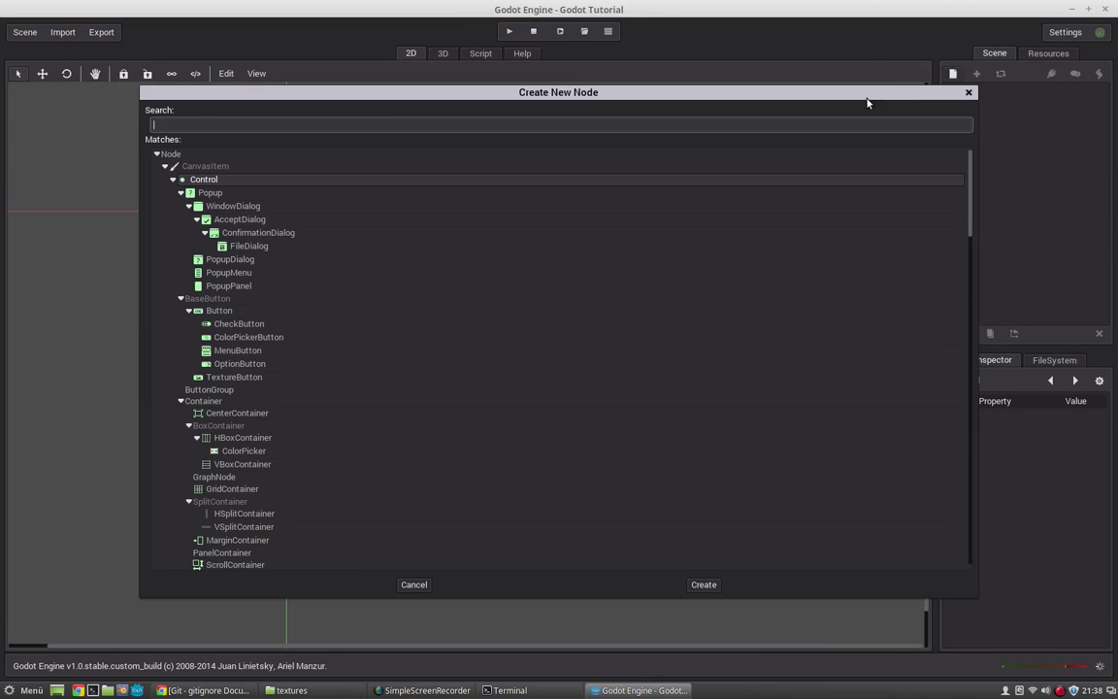
pyautogui.moveTo(968, 192); pyautogui.dragTo(958, 306)
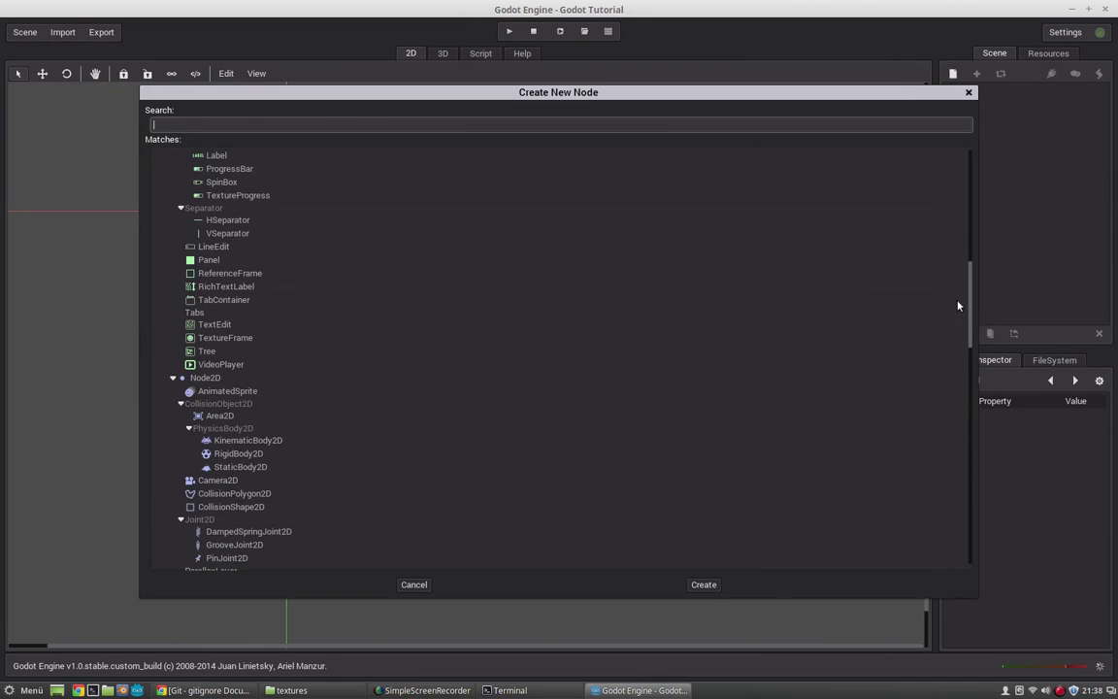
pyautogui.doubleClick(205, 378)
pyautogui.click(975, 91)
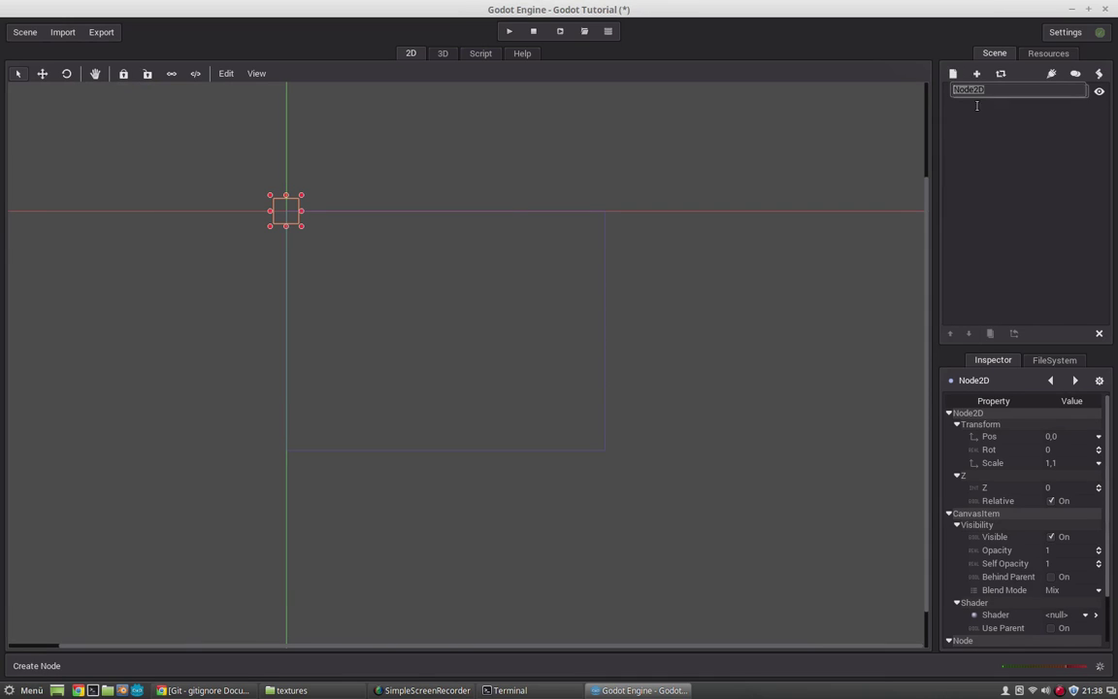
pyautogui.write('character_sprites')
pyautogui.press('Return')
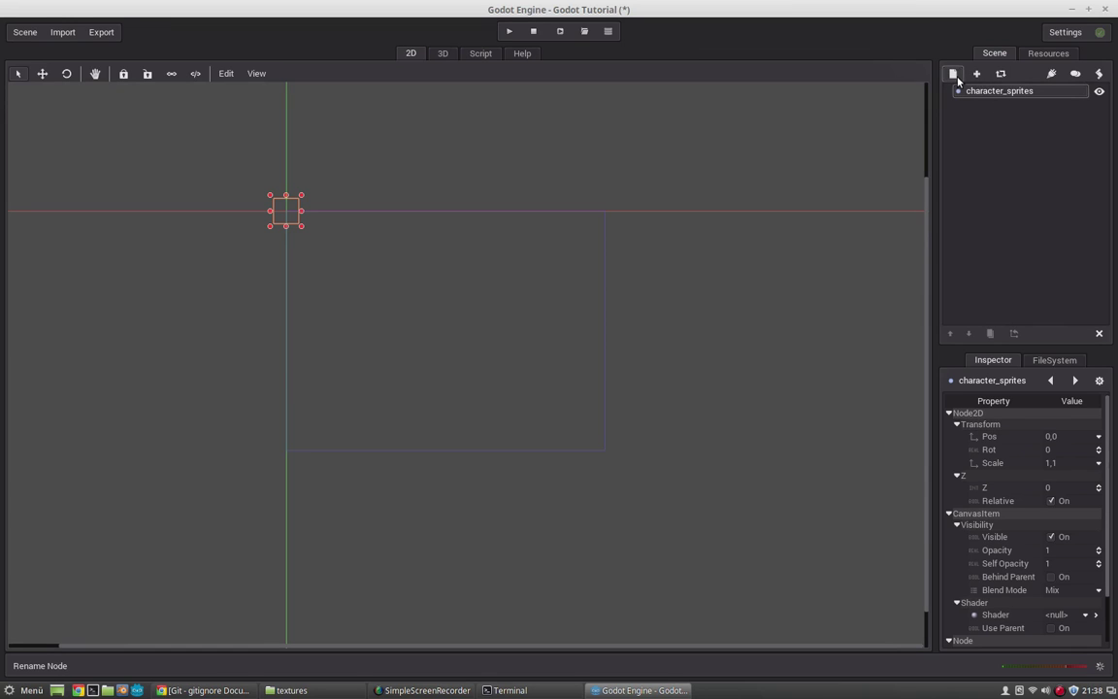
# - Add a Node2D child under character_sprites and name it base
pyautogui.click(952, 73)
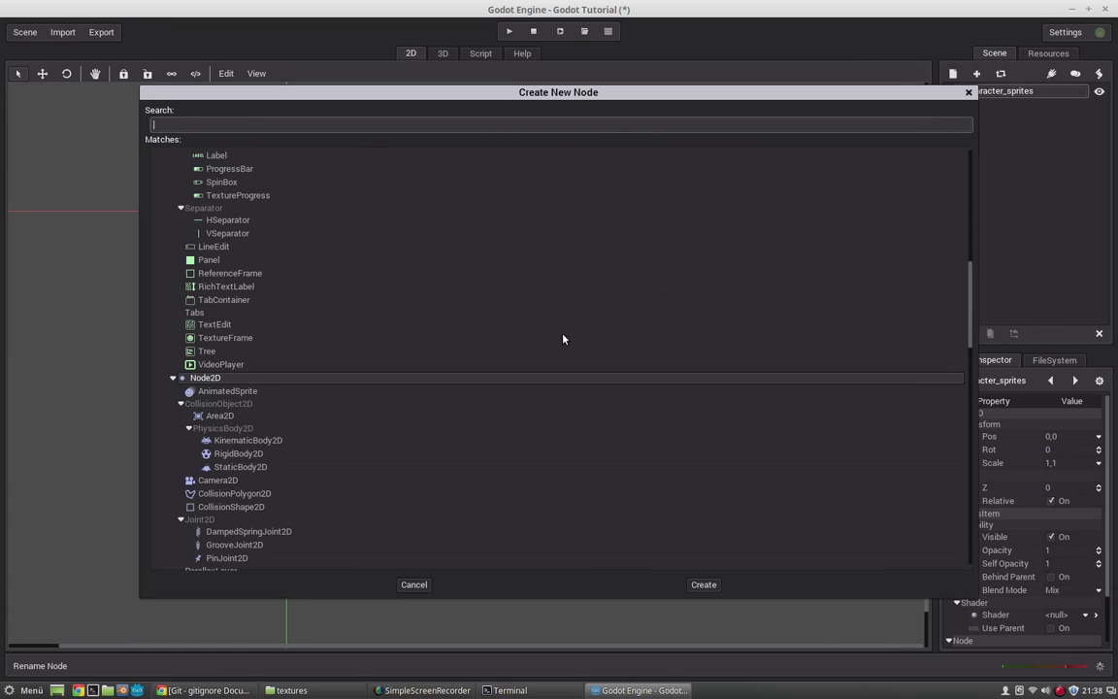
pyautogui.doubleClick(219, 378)
pyautogui.click(978, 103)
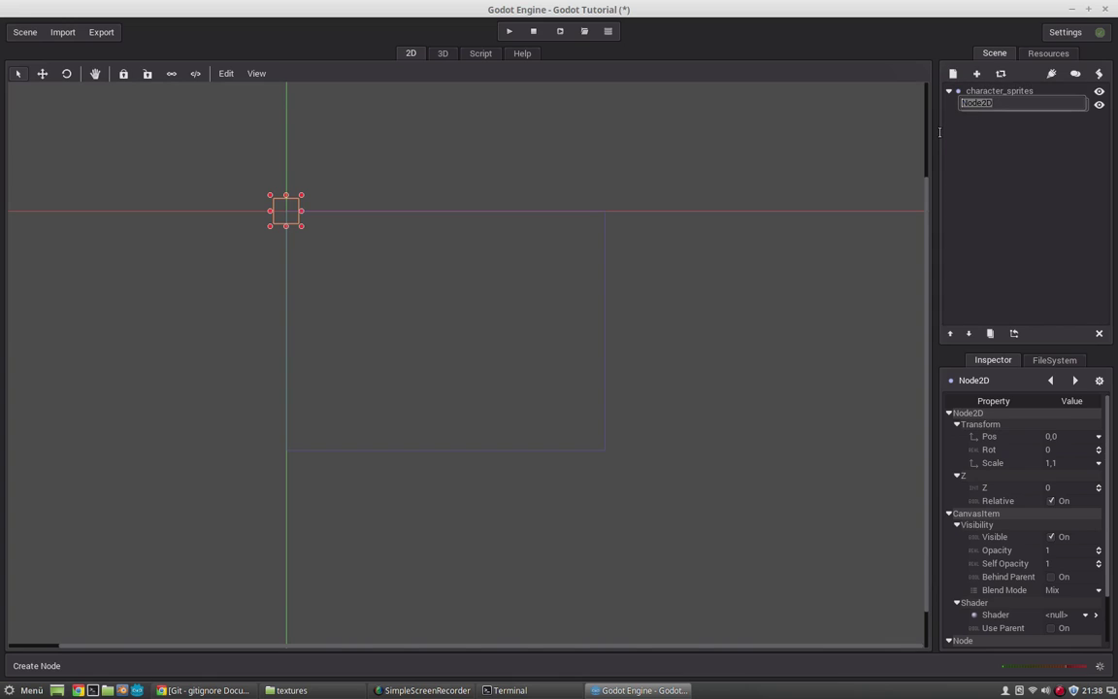
pyautogui.write('base')
pyautogui.press('Return')
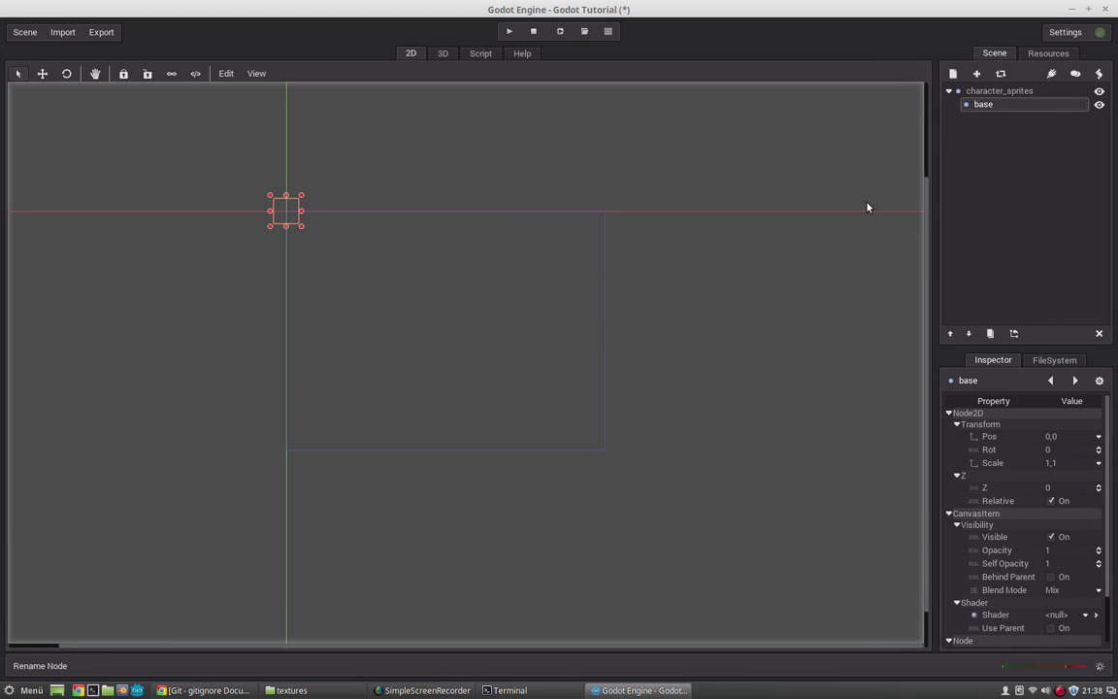
# - Create a Sprite node and reparent it from base to character_sprites
pyautogui.click(952, 74)
pyautogui.moveTo(963, 280); pyautogui.dragTo(460, 350)
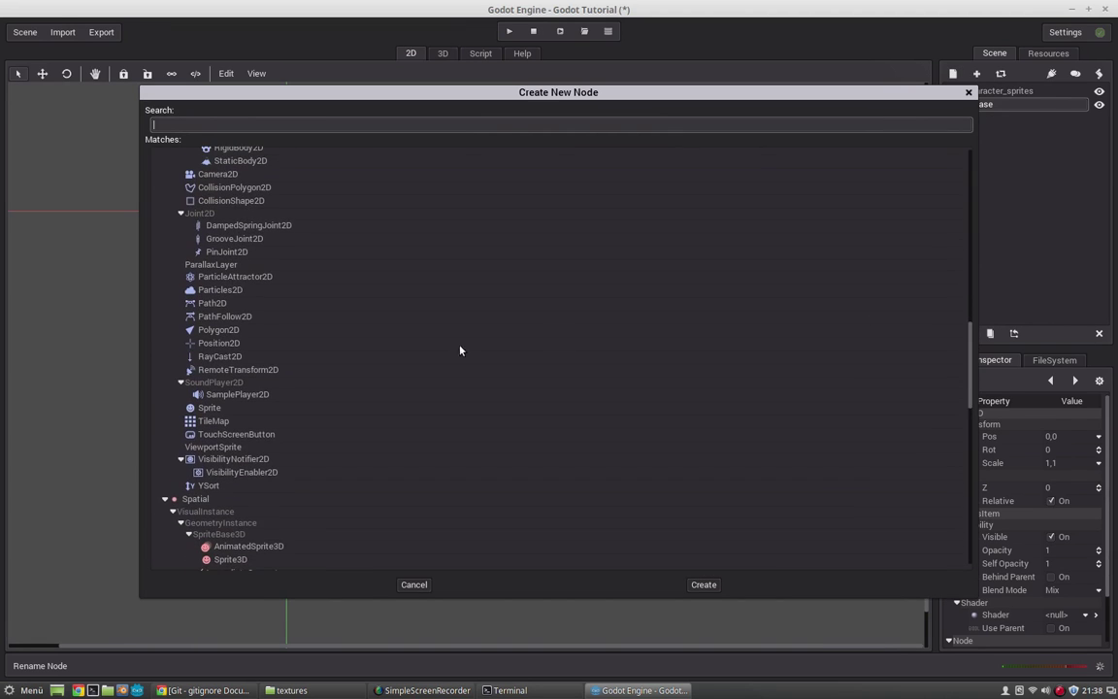
pyautogui.doubleClick(211, 408)
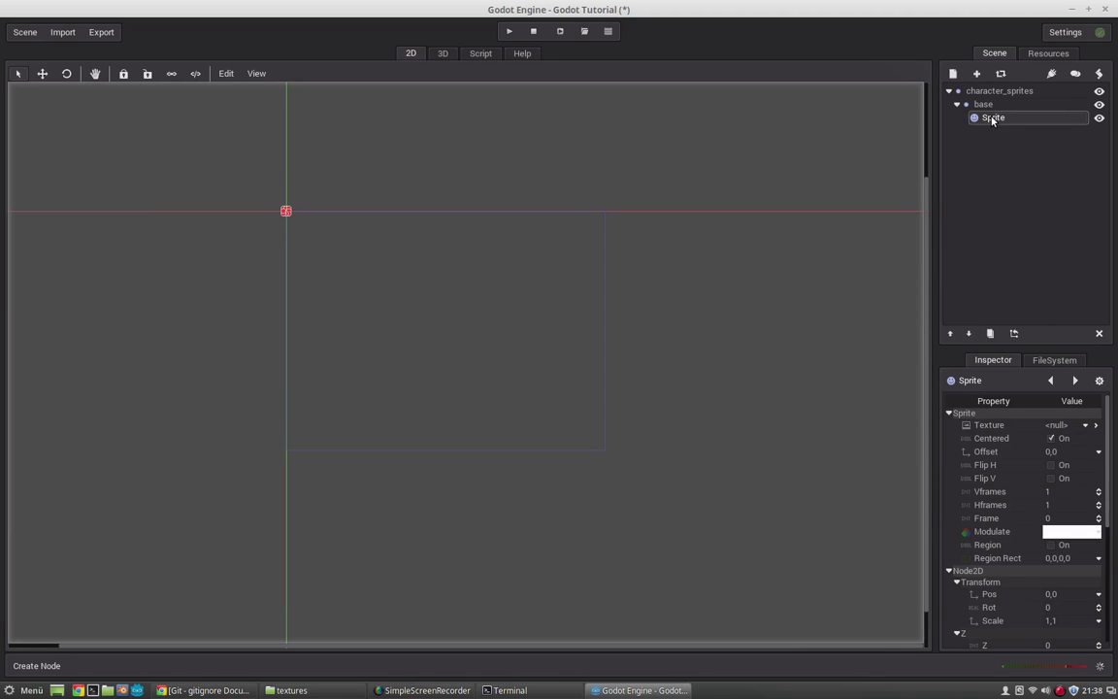
pyautogui.click(1014, 333)
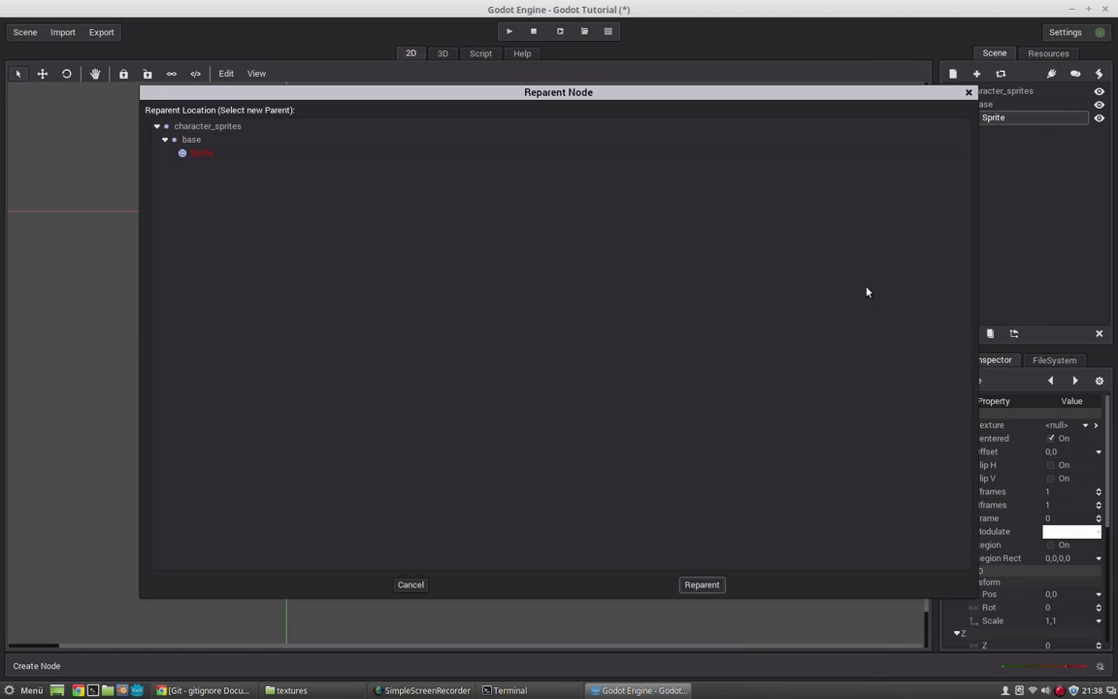
pyautogui.click(203, 130)
pyautogui.click(702, 582)
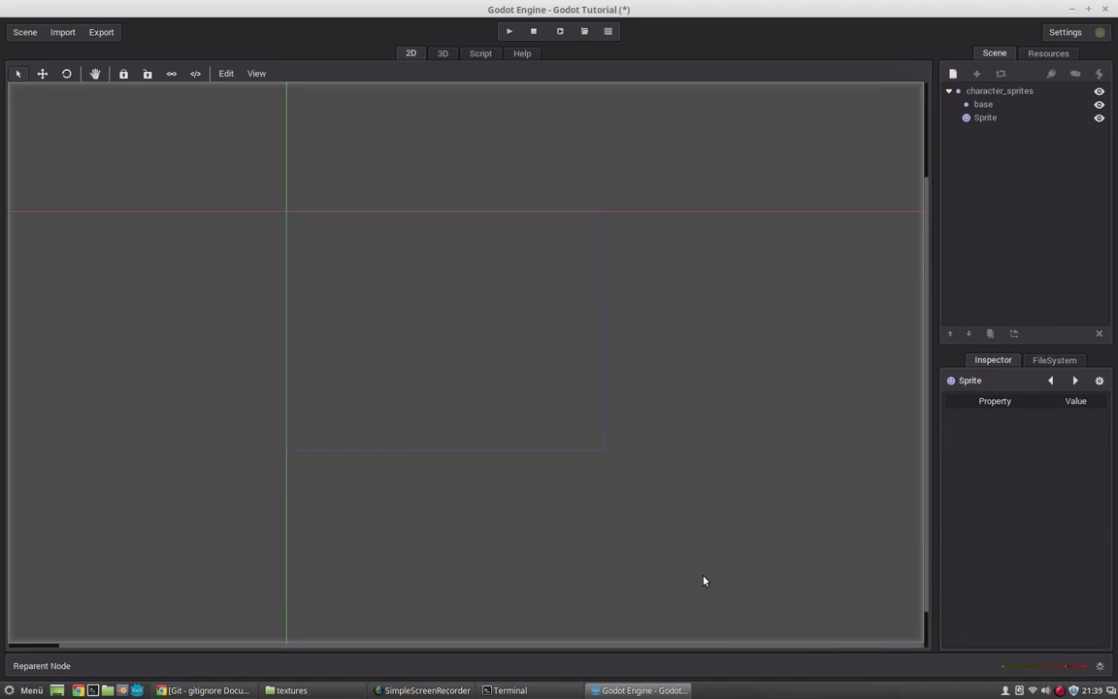
# - Rename the Sprite node under character_sprites as complete
pyautogui.doubleClick(978, 121)
pyautogui.write('com')
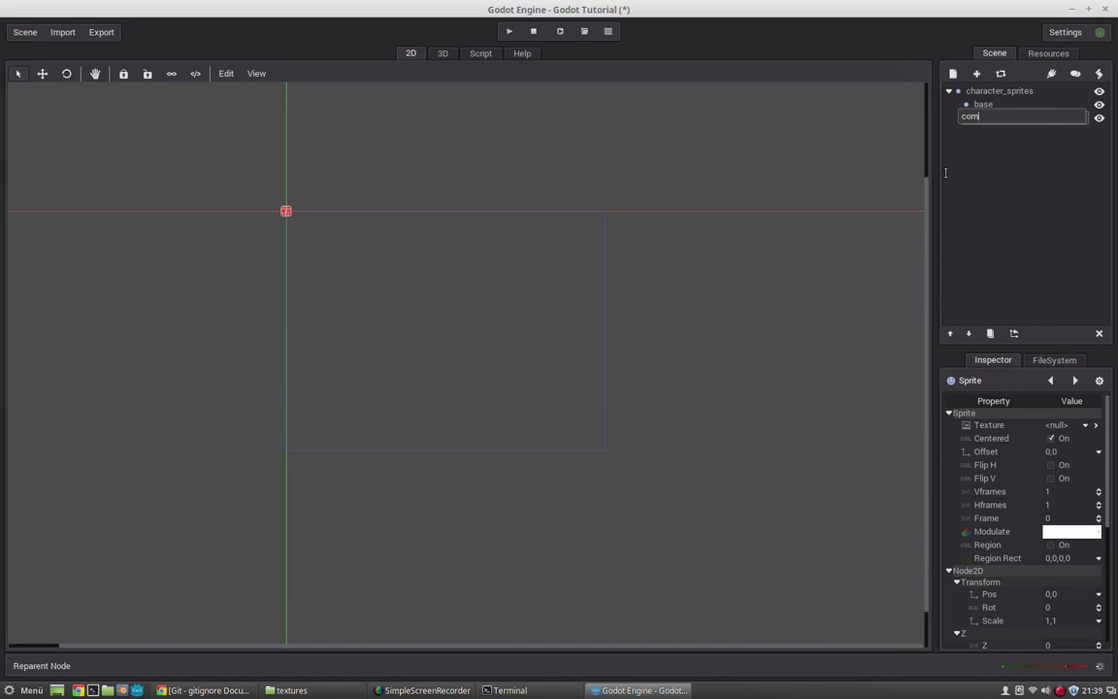
pyautogui.write('plete')
pyautogui.press('Return')
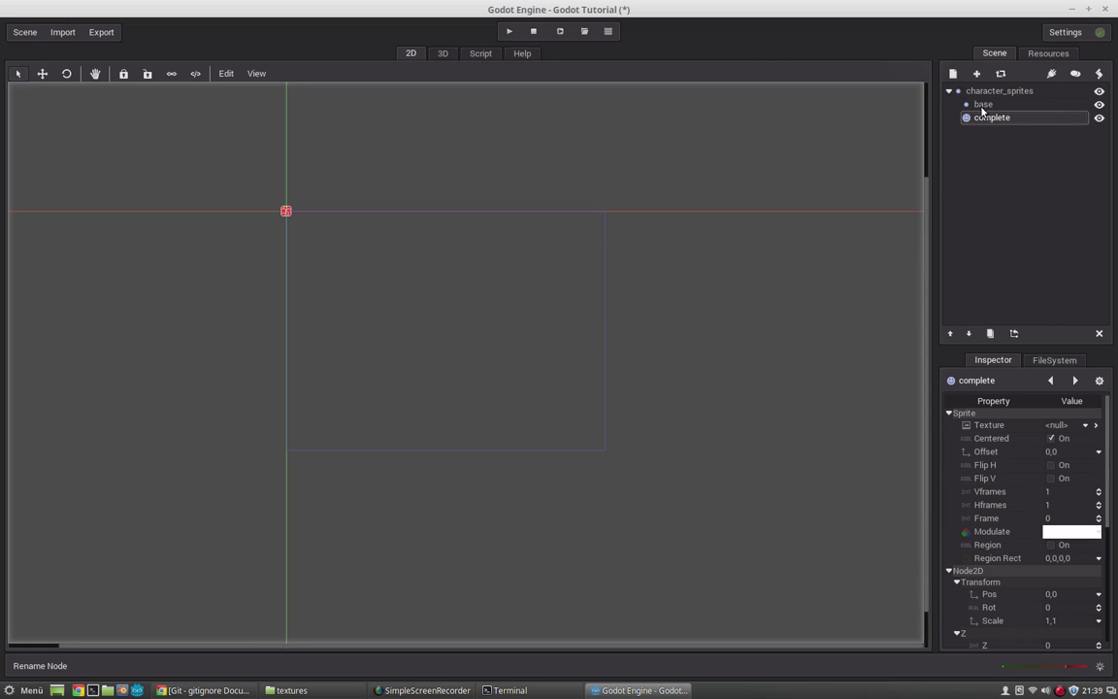
# - Load gBot_complete.png from res://textures/gbot as the texture of the complete sprite
pyautogui.click(1058, 425)
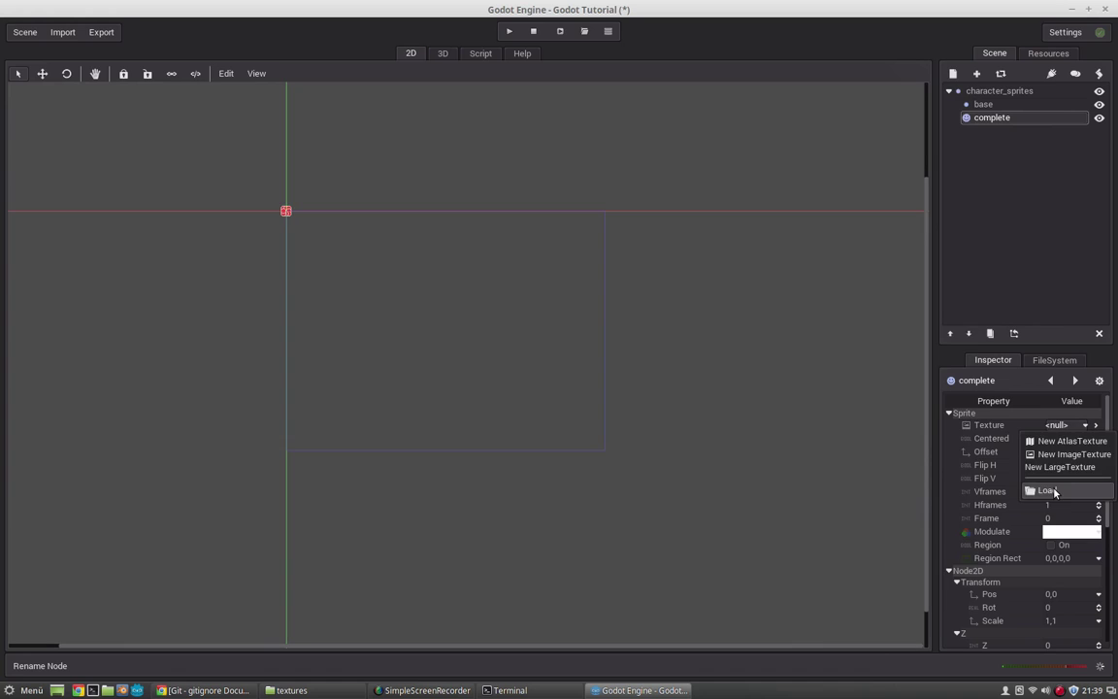
pyautogui.click(1043, 491)
pyautogui.doubleClick(190, 172)
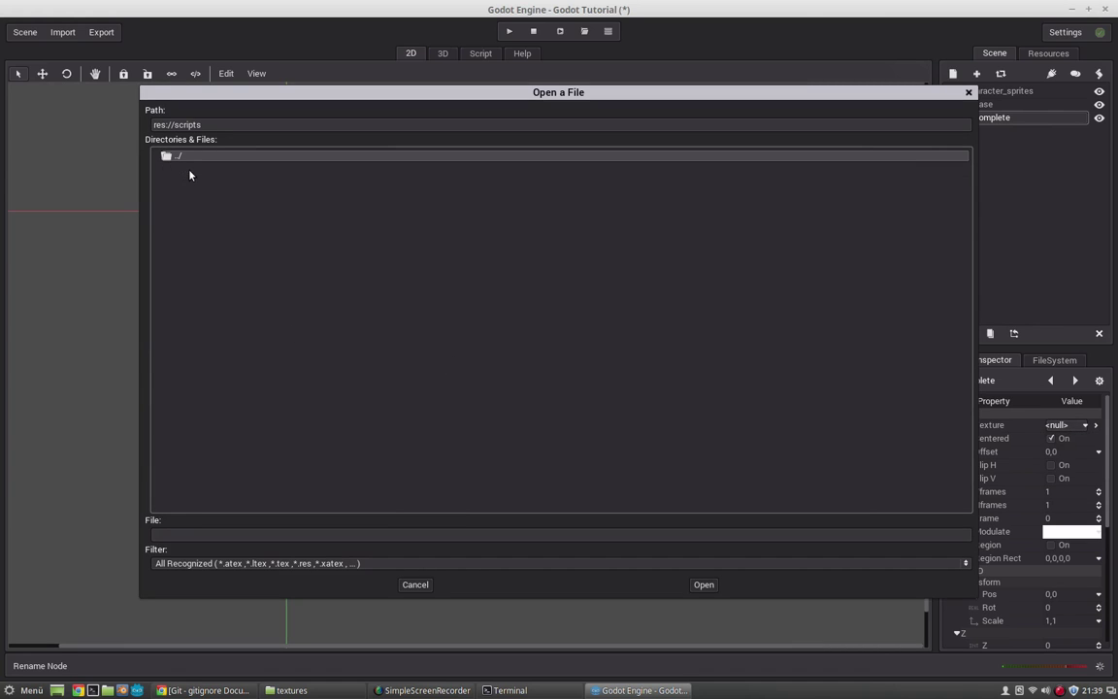
pyautogui.doubleClick(183, 159)
pyautogui.doubleClick(179, 182)
pyautogui.doubleClick(182, 170)
pyautogui.doubleClick(204, 208)
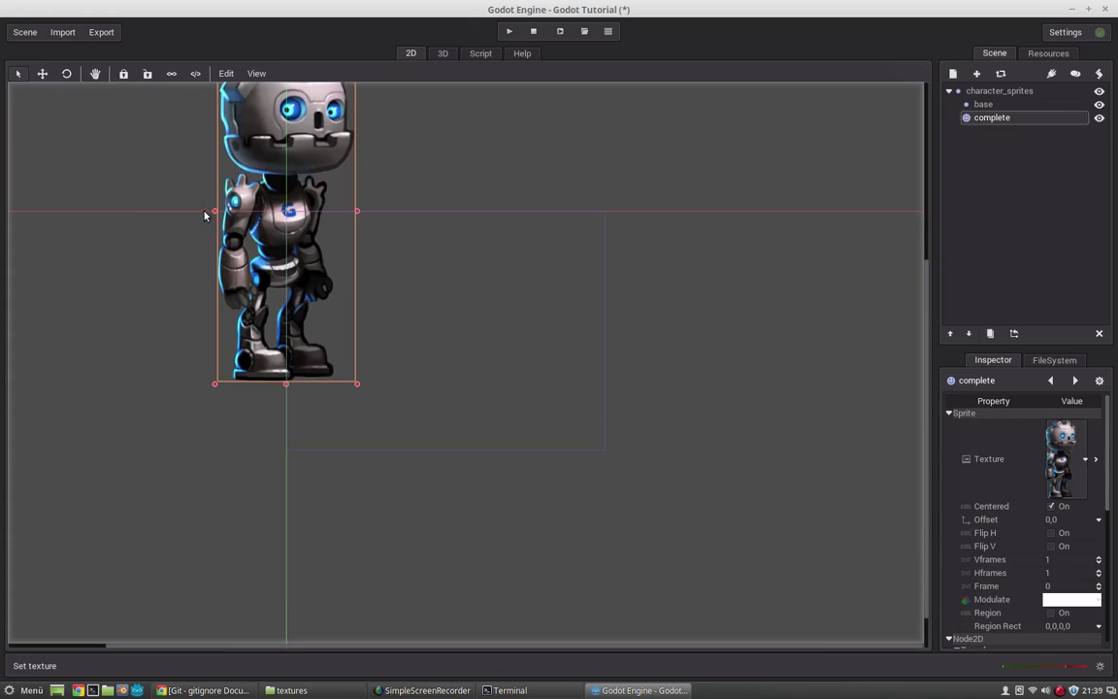
pyautogui.moveTo(475, 270); pyautogui.dragTo(561, 396, button='middle')
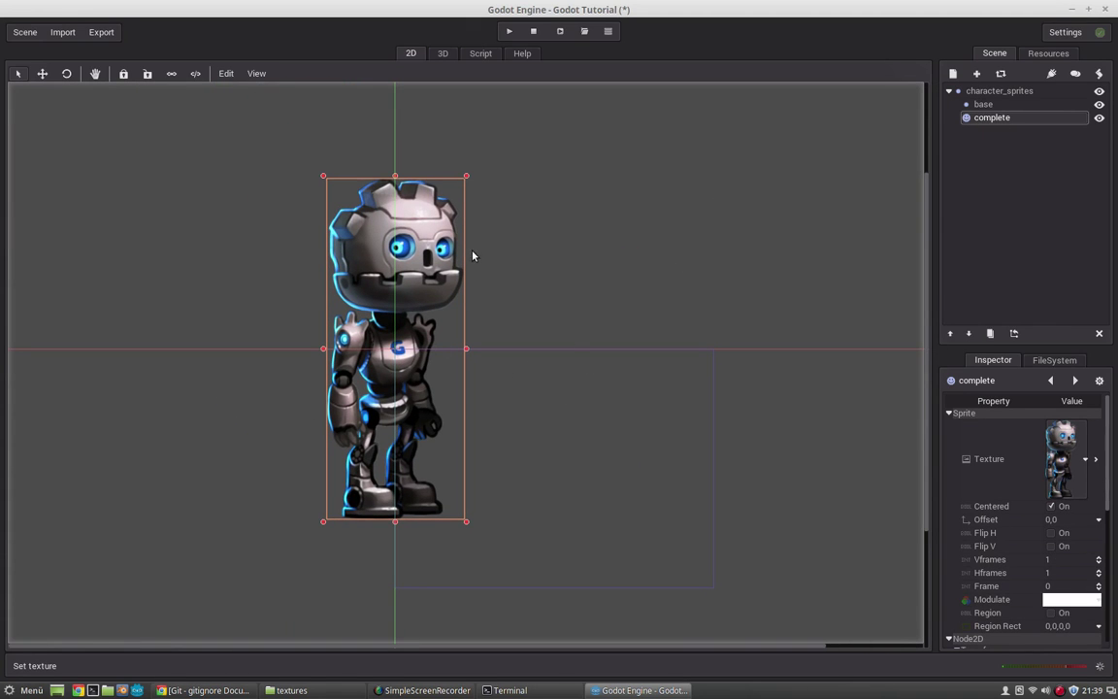
# - Add a Sprite node as a child of base and name it body
pyautogui.click(980, 103)
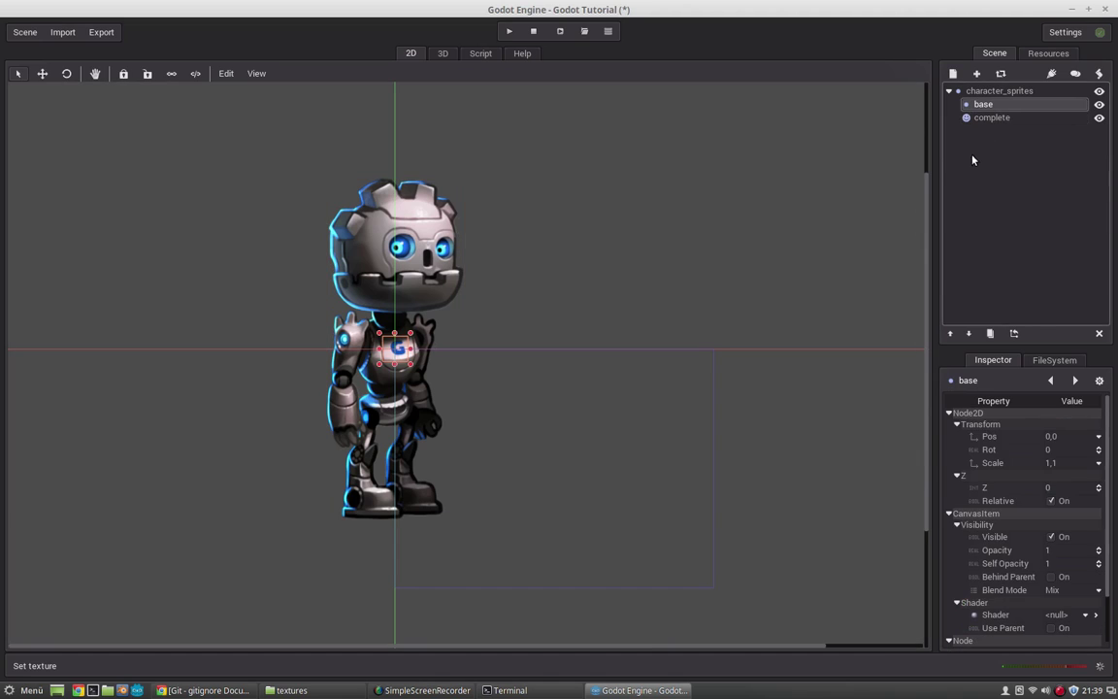
pyautogui.click(1014, 332)
pyautogui.click(967, 93)
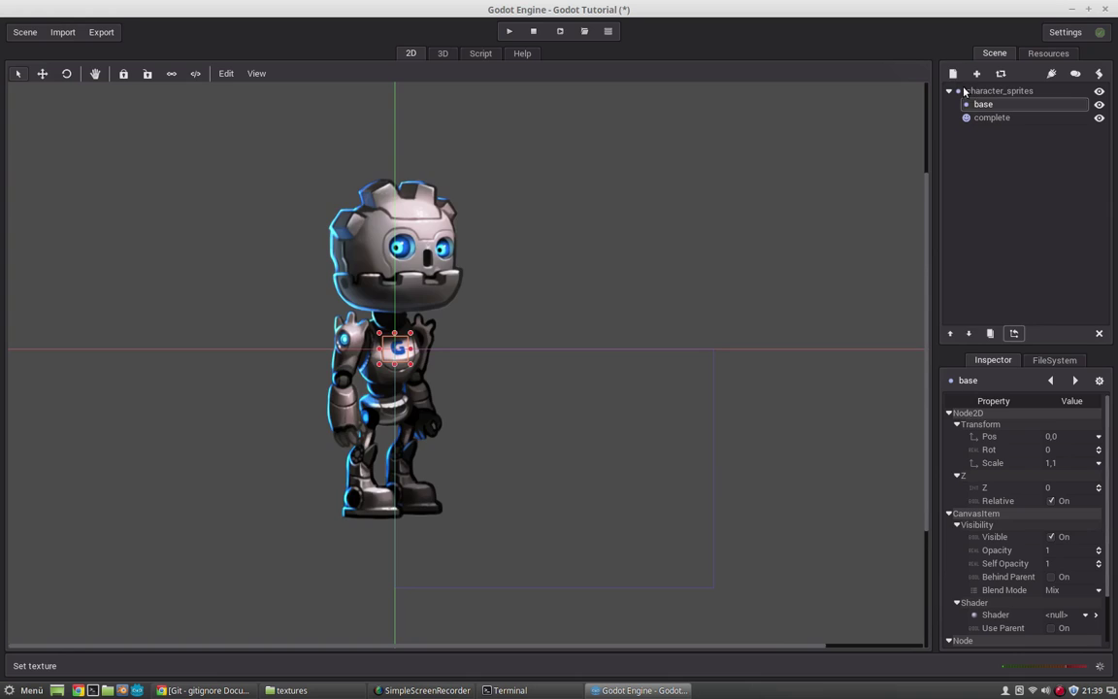
pyautogui.click(953, 75)
pyautogui.doubleClick(209, 407)
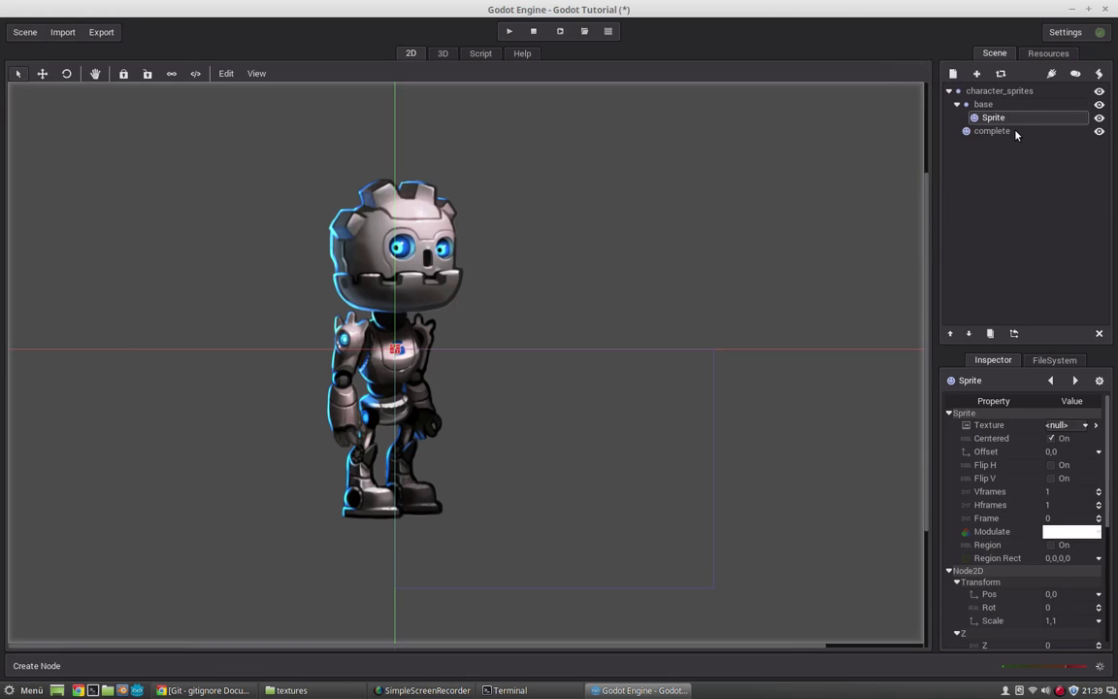
pyautogui.click(1009, 116)
pyautogui.write('body')
pyautogui.press('Return')
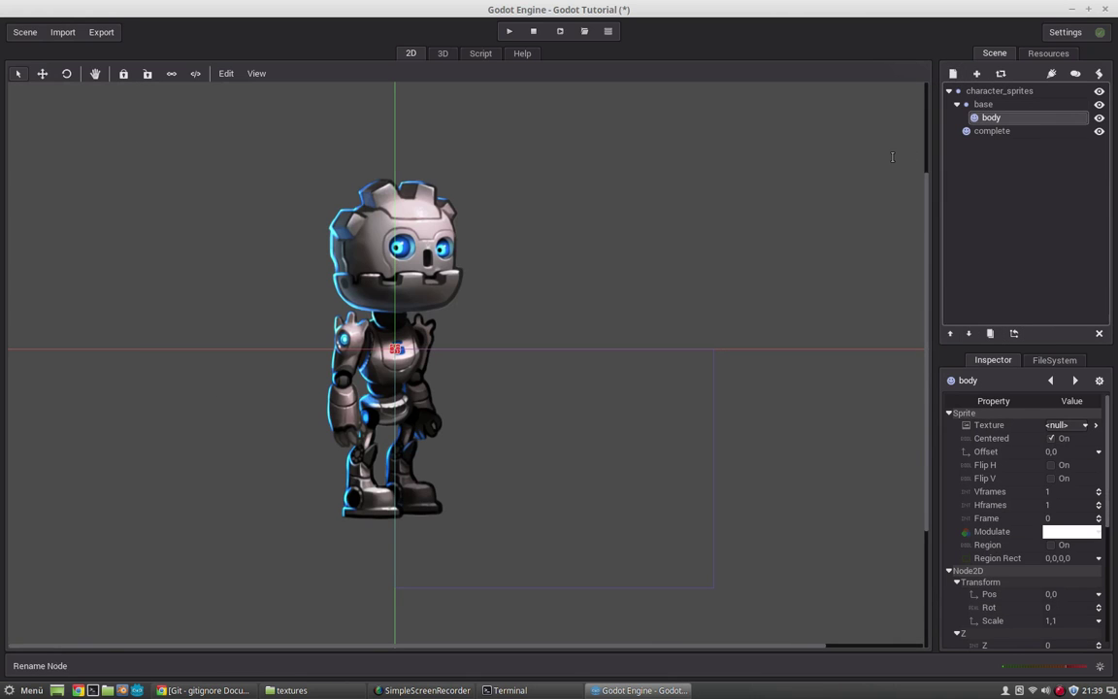
# - Load gBot_body.png from res://textures/gbot as the texture of the body sprite
pyautogui.click(1051, 426)
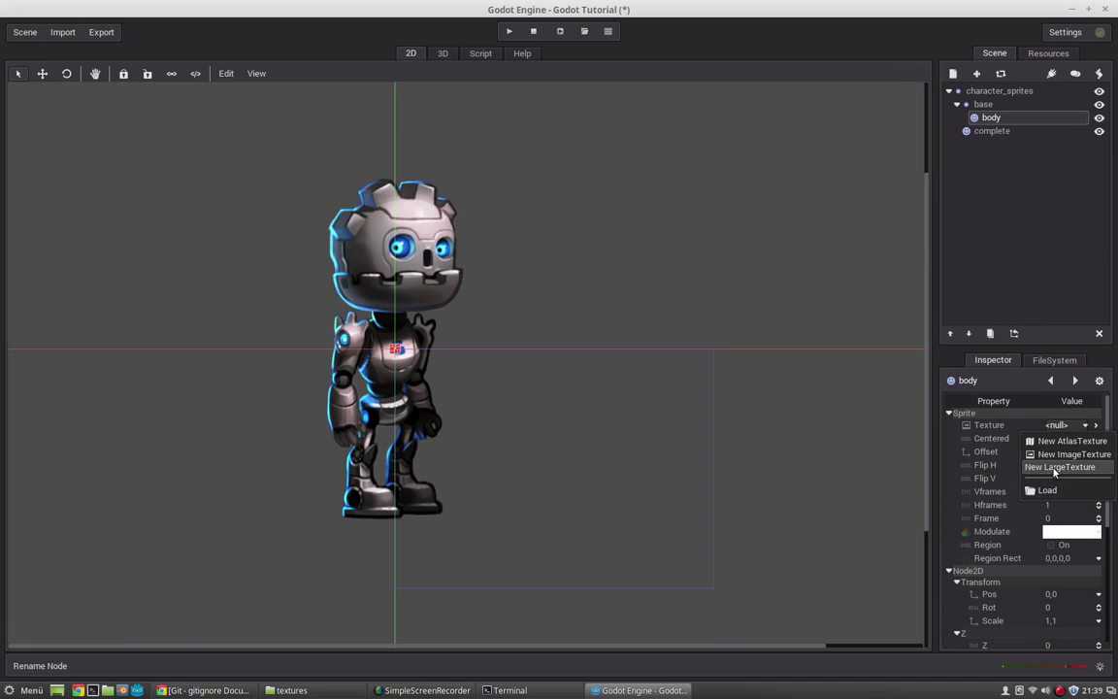
pyautogui.click(1049, 489)
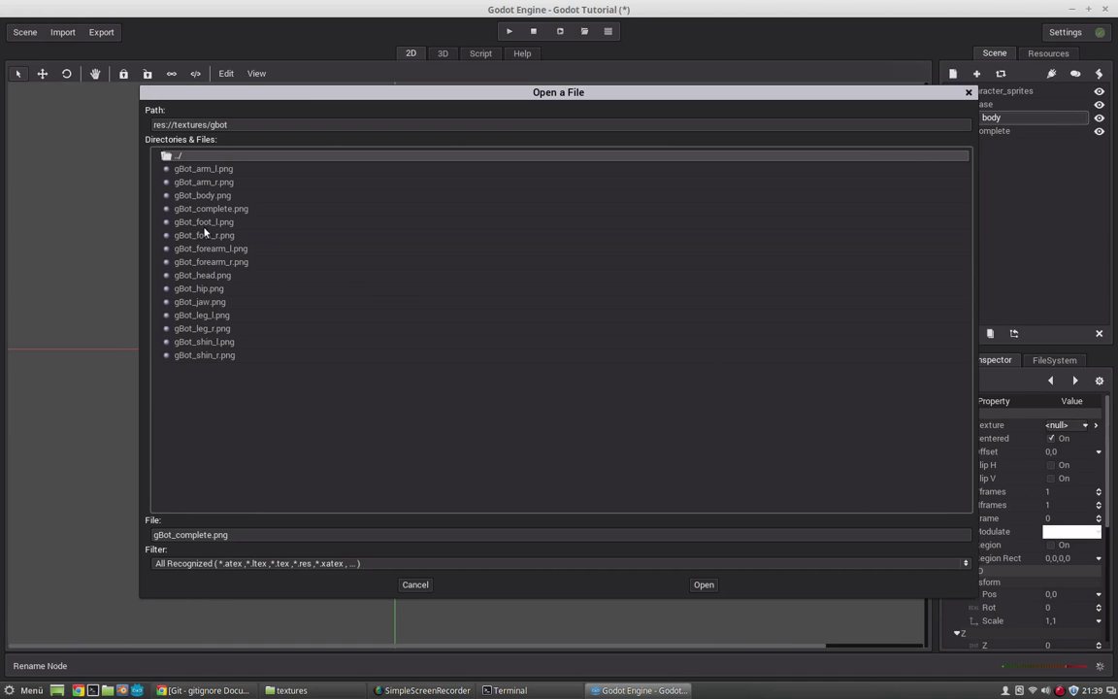
pyautogui.doubleClick(202, 196)
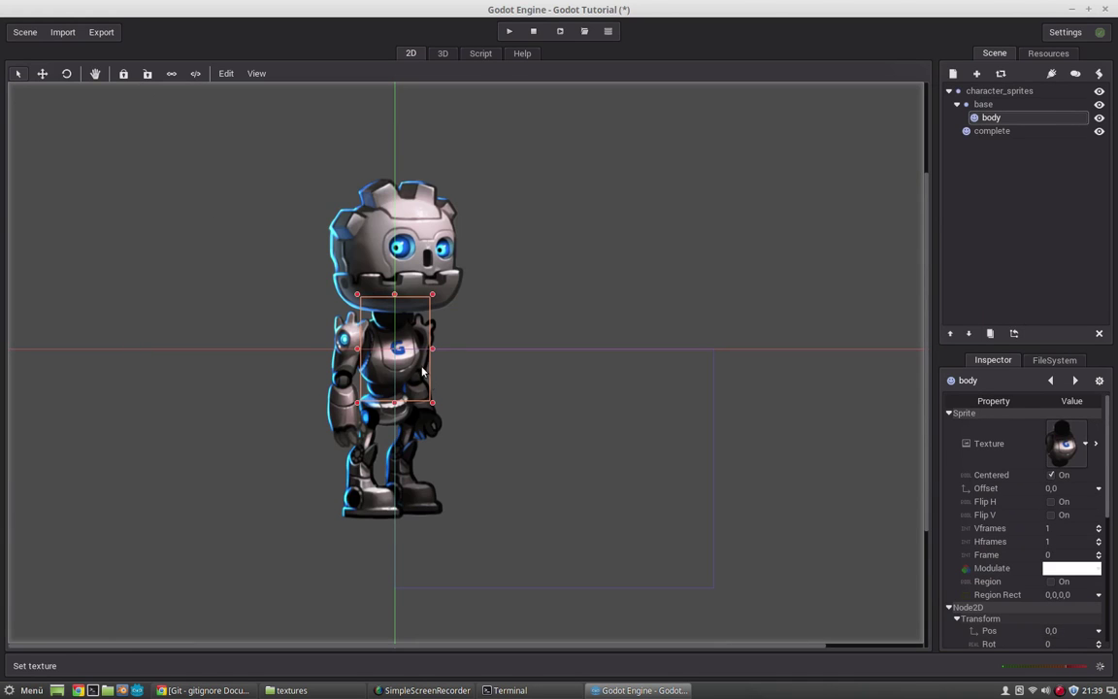
pyautogui.moveTo(410, 363); pyautogui.dragTo(502, 365)
pyautogui.rightClick(502, 364)
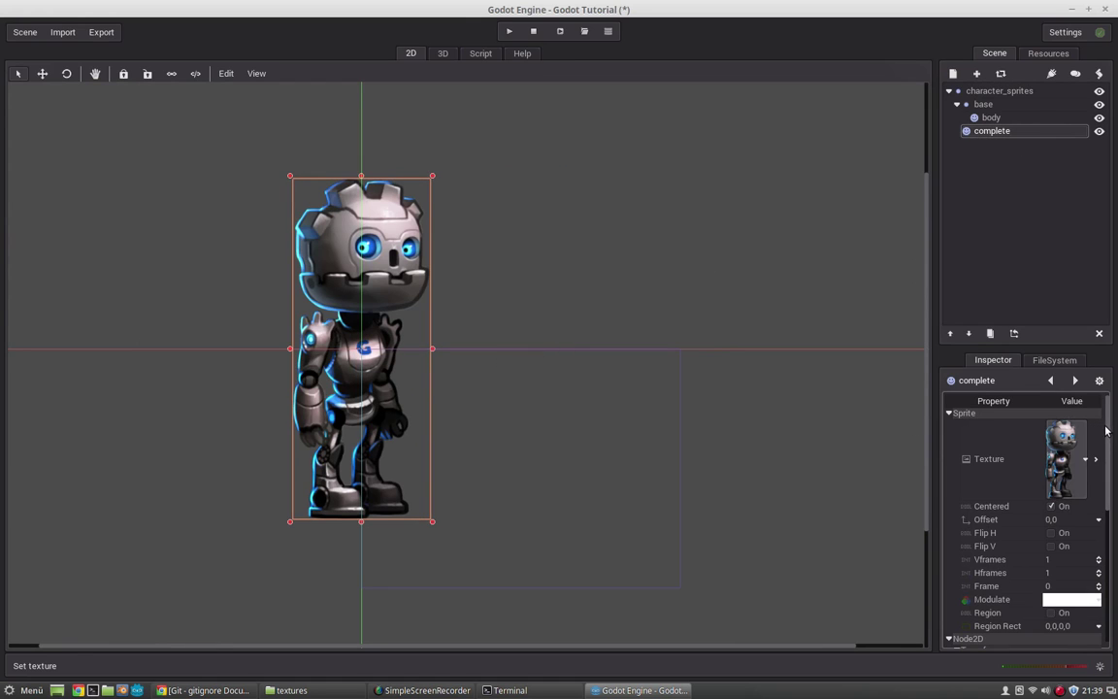
# - Set the complete sprite's opacity to 0.5
pyautogui.moveTo(1106, 503); pyautogui.dragTo(1101, 612)
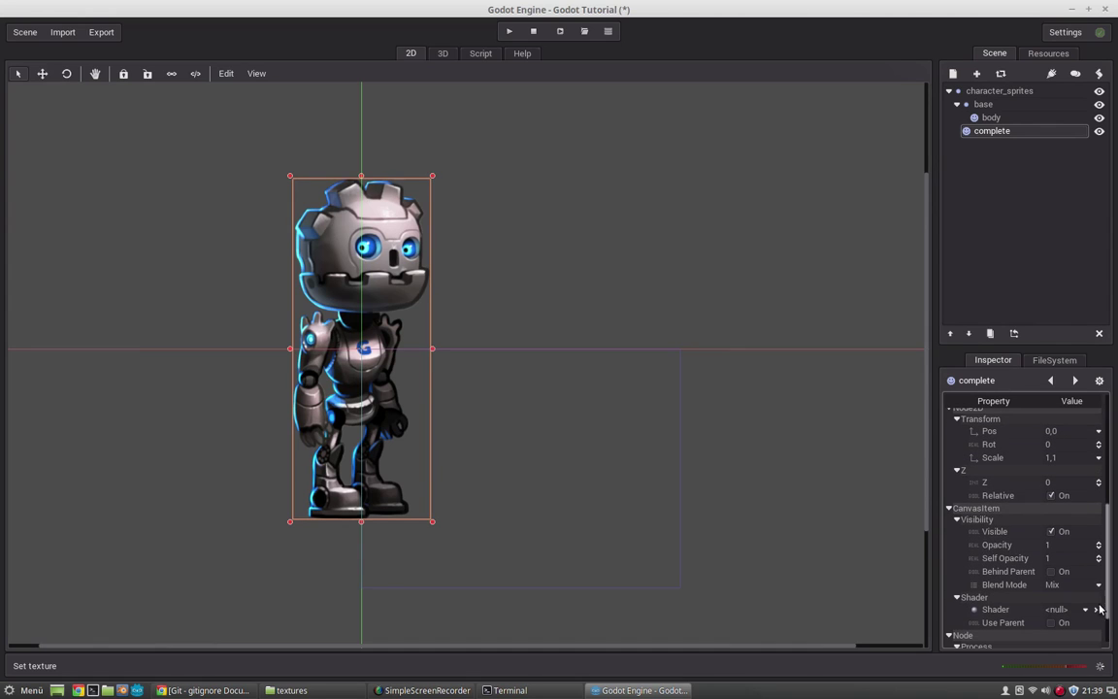
pyautogui.click(1055, 546)
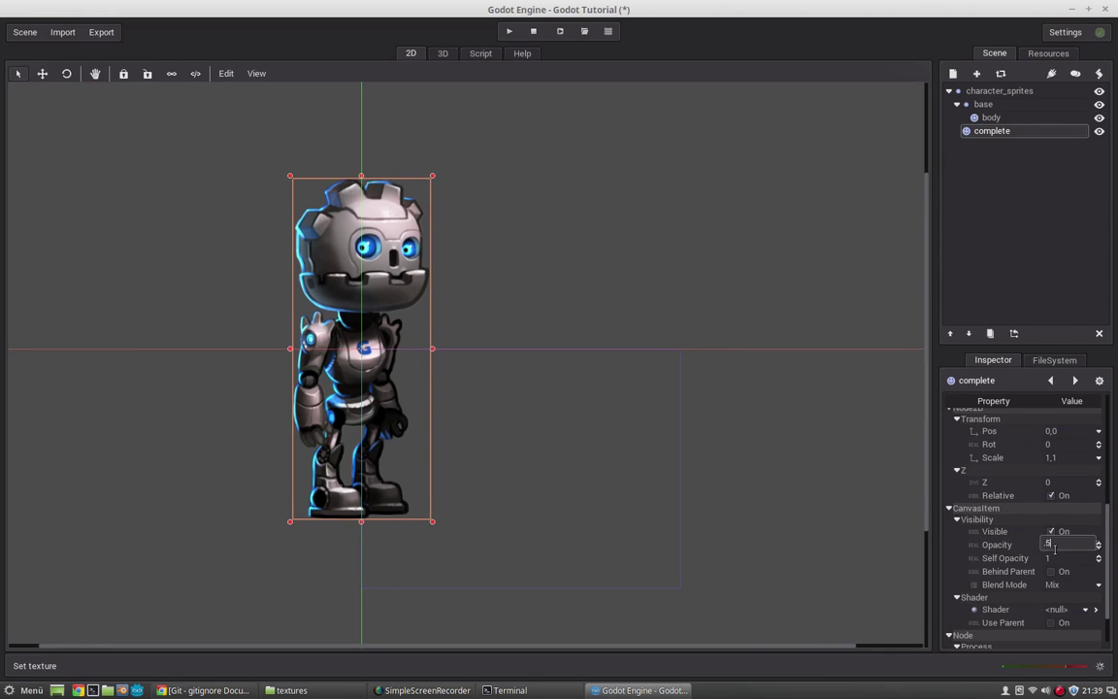
pyautogui.write('.5')
pyautogui.press('Return')
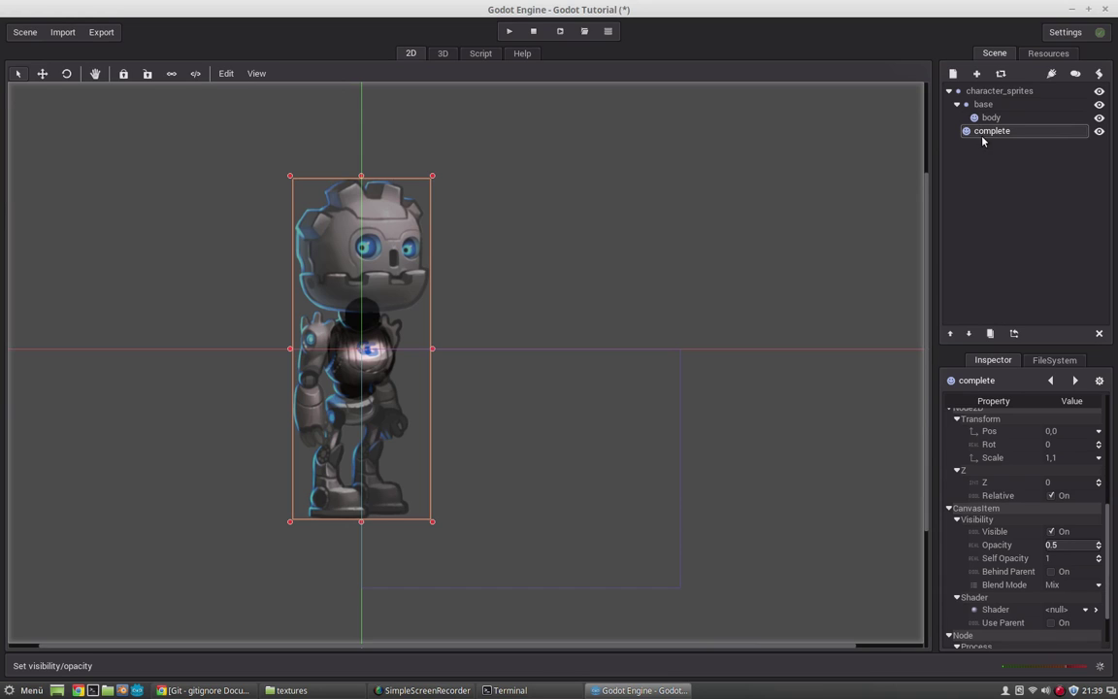
# - Lock the complete sprite in place so it cannot be selected or moved in the viewport
pyautogui.click(124, 77)
pyautogui.click(300, 252)
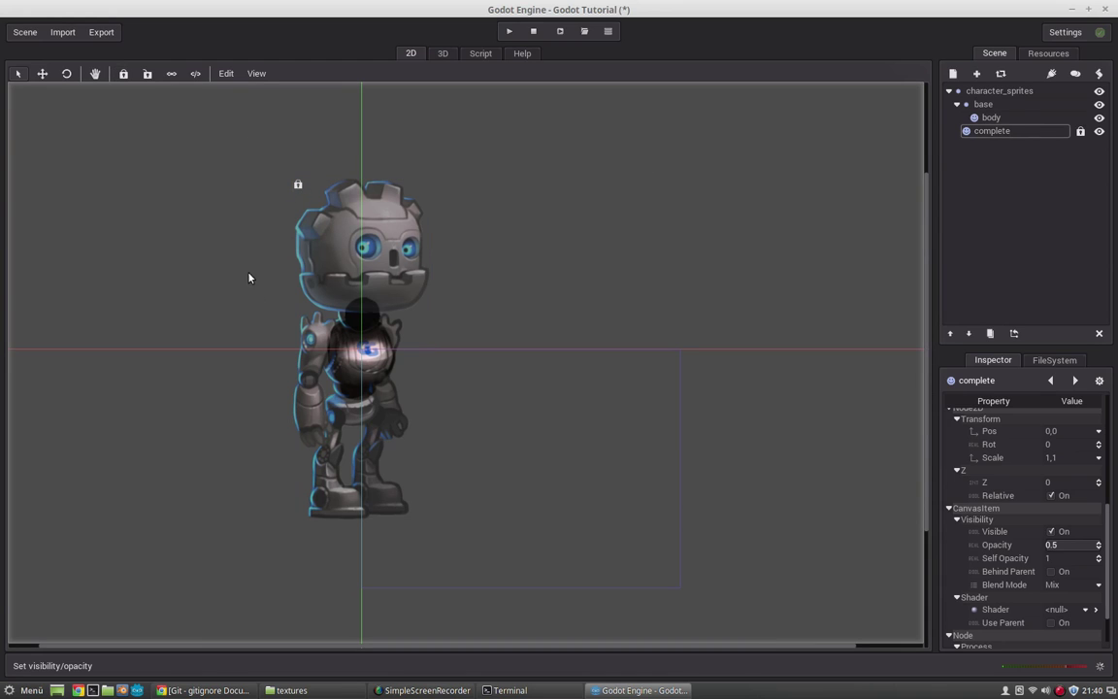
pyautogui.moveTo(289, 177); pyautogui.dragTo(423, 256)
pyautogui.moveTo(288, 154); pyautogui.dragTo(447, 330)
# - Move the body sprite beside the reference robot and shift its pivot to the waist at the torso's lower end
pyautogui.click(367, 356)
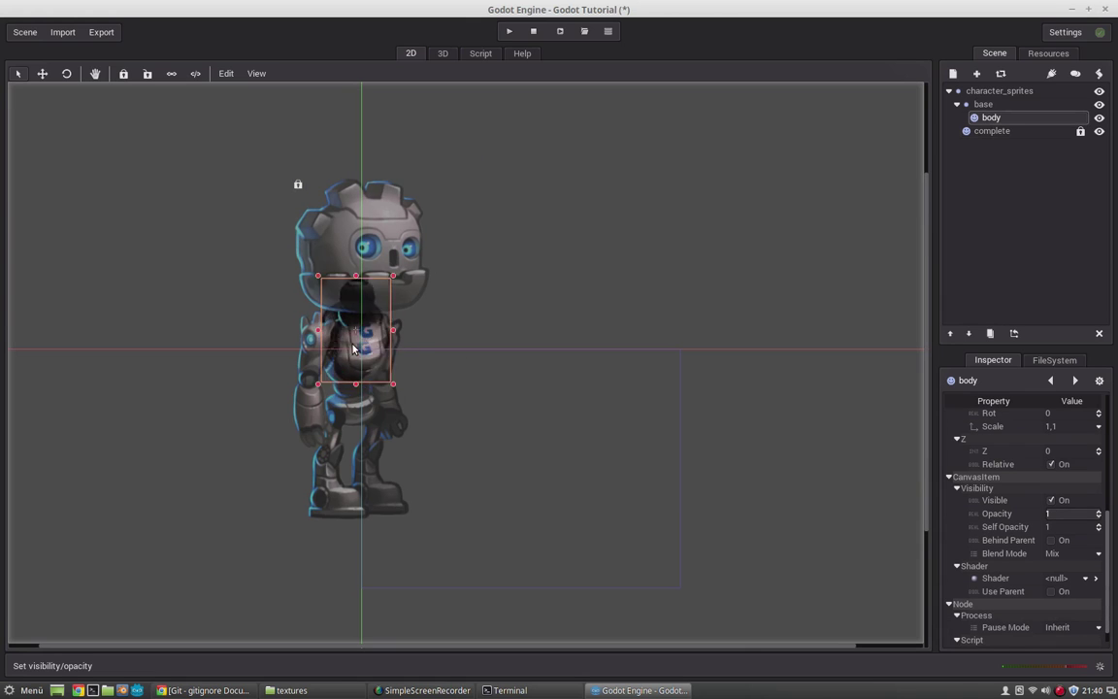
pyautogui.moveTo(377, 361); pyautogui.dragTo(530, 329)
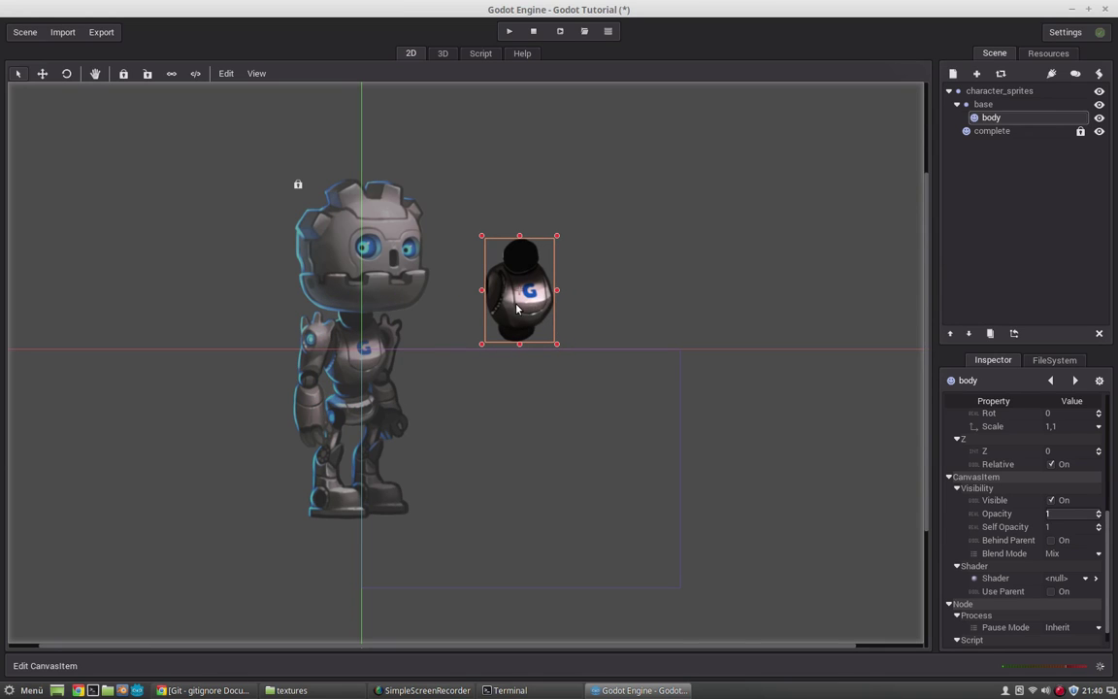
pyautogui.keyDown('ctrl'); pyautogui.moveTo(485, 255); pyautogui.dragTo(530, 289); pyautogui.keyUp('ctrl')
pyautogui.moveTo(537, 308); pyautogui.dragTo(552, 263)
pyautogui.rightClick(552, 262)
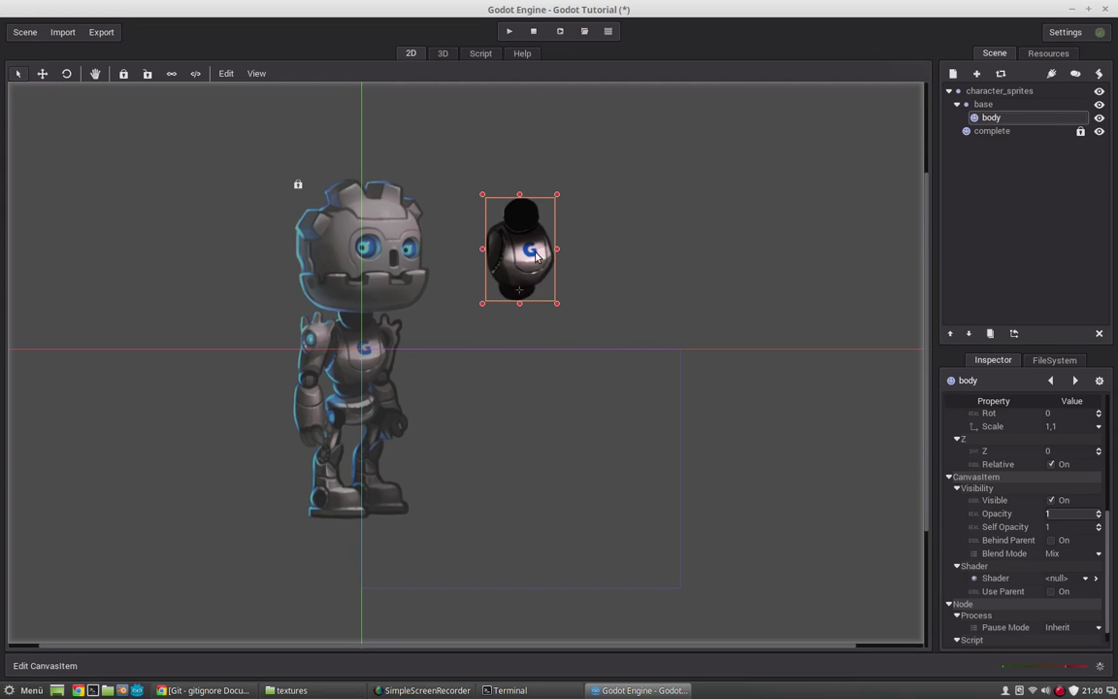
# - Position the body sprite exactly over the torso of the reference robot
pyautogui.moveTo(490, 287); pyautogui.dragTo(378, 380)
pyautogui.moveTo(483, 323); pyautogui.dragTo(551, 278, button='middle')
pyautogui.scroll(8, 543, 277)
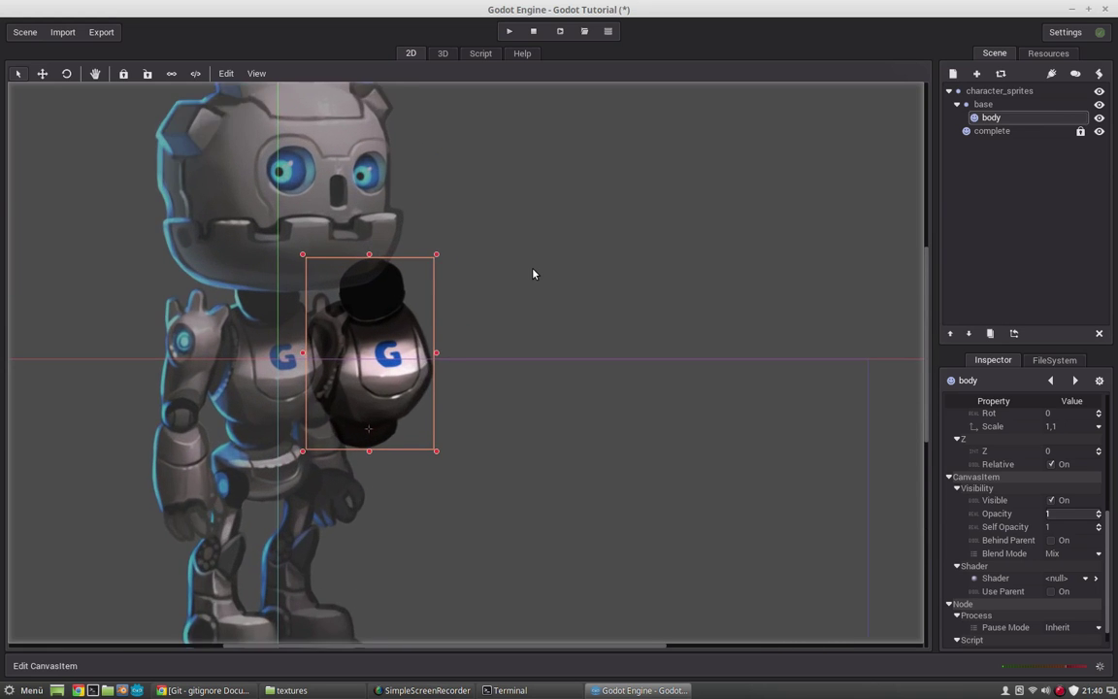
pyautogui.moveTo(539, 344); pyautogui.dragTo(781, 288, button='middle')
pyautogui.moveTo(589, 361); pyautogui.dragTo(458, 387)
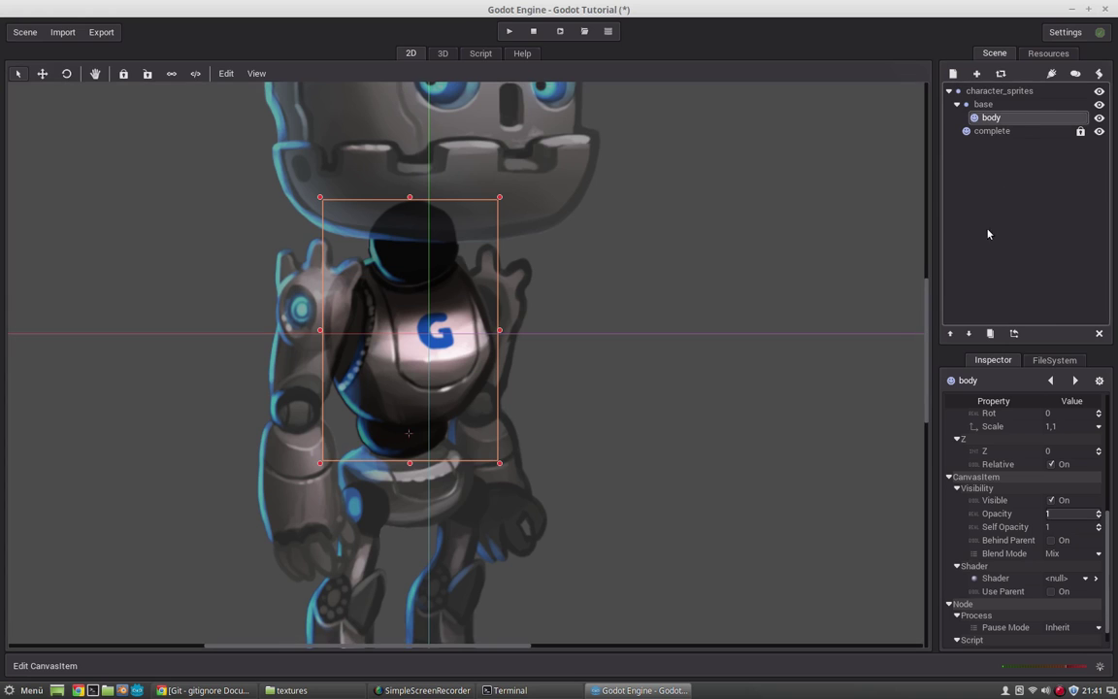
# - Add a Sprite node as a child of body and name it upper_arm_r
pyautogui.click(955, 74)
pyautogui.doubleClick(212, 409)
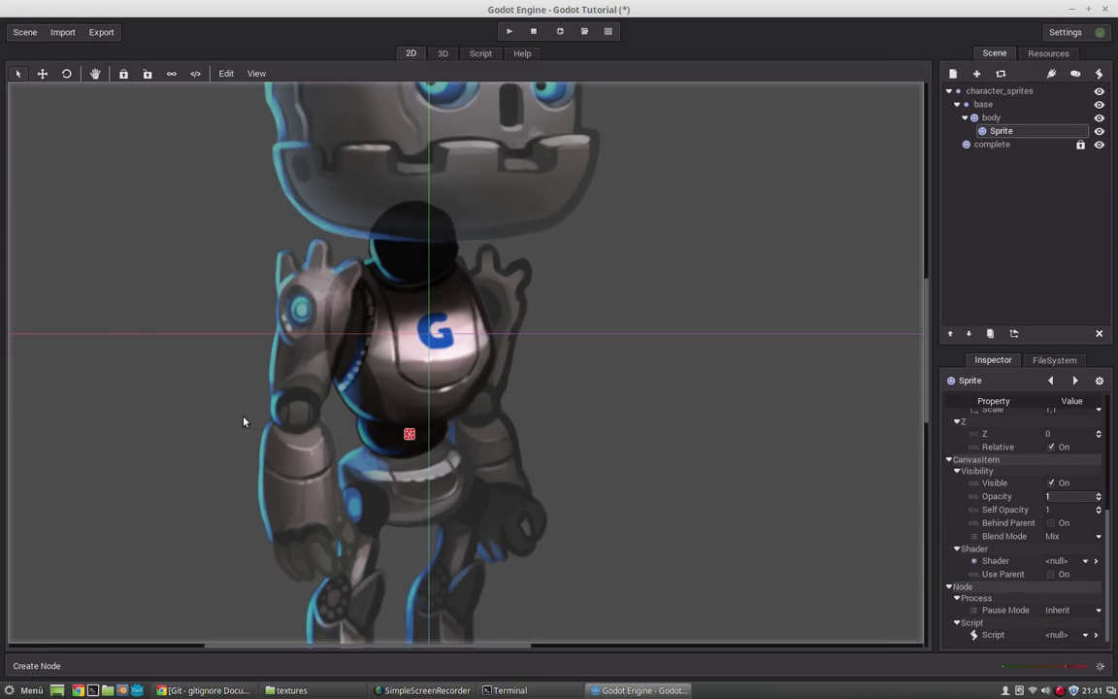
pyautogui.doubleClick(1007, 132)
pyautogui.write('upp')
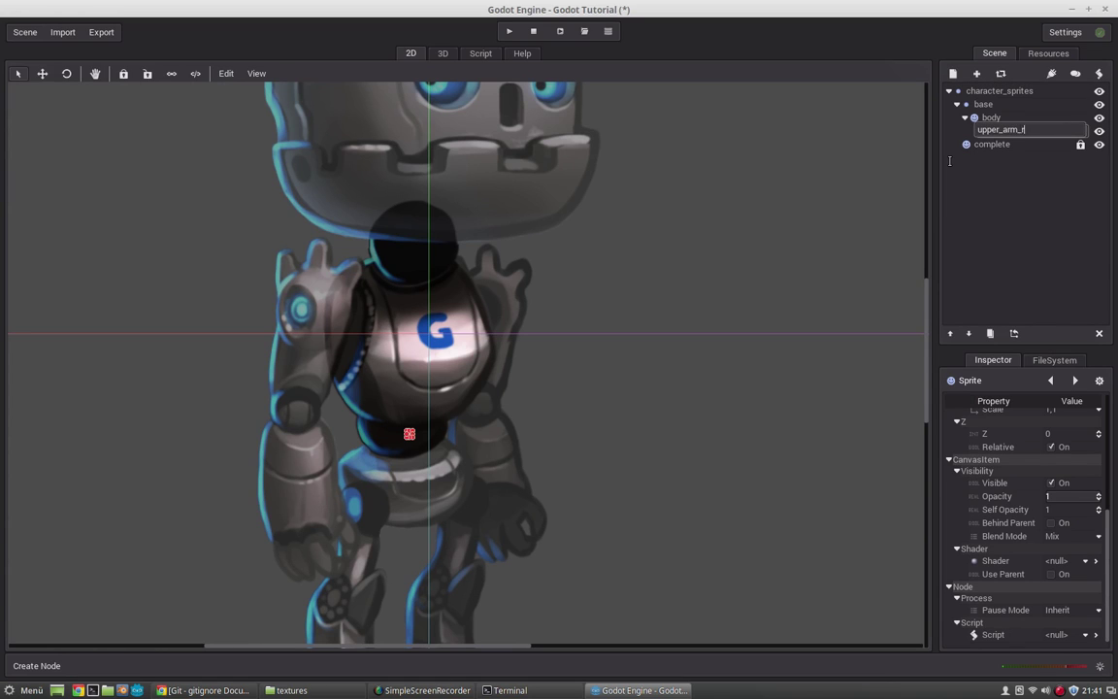
pyautogui.write('er_arm_r')
pyautogui.press('Return')
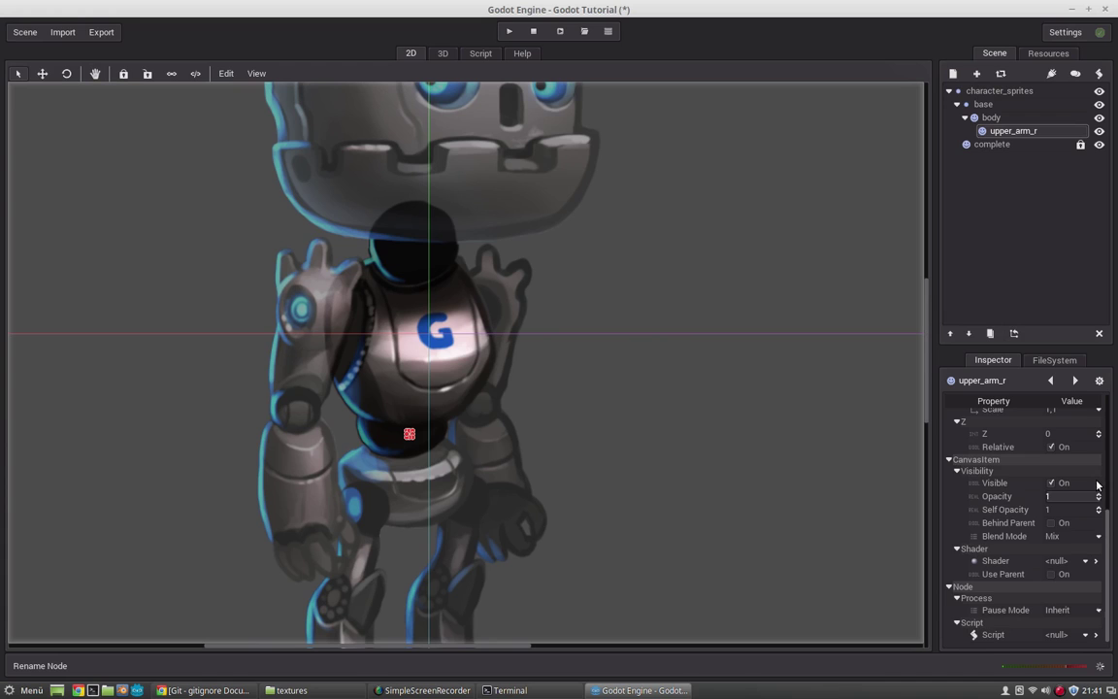
# - Load gBot_arm_r.png as the texture of upper_arm_r and align it with the reference's right upper arm, pivot at the shoulder
pyautogui.scroll(5, 997, 485)
pyautogui.click(1062, 425)
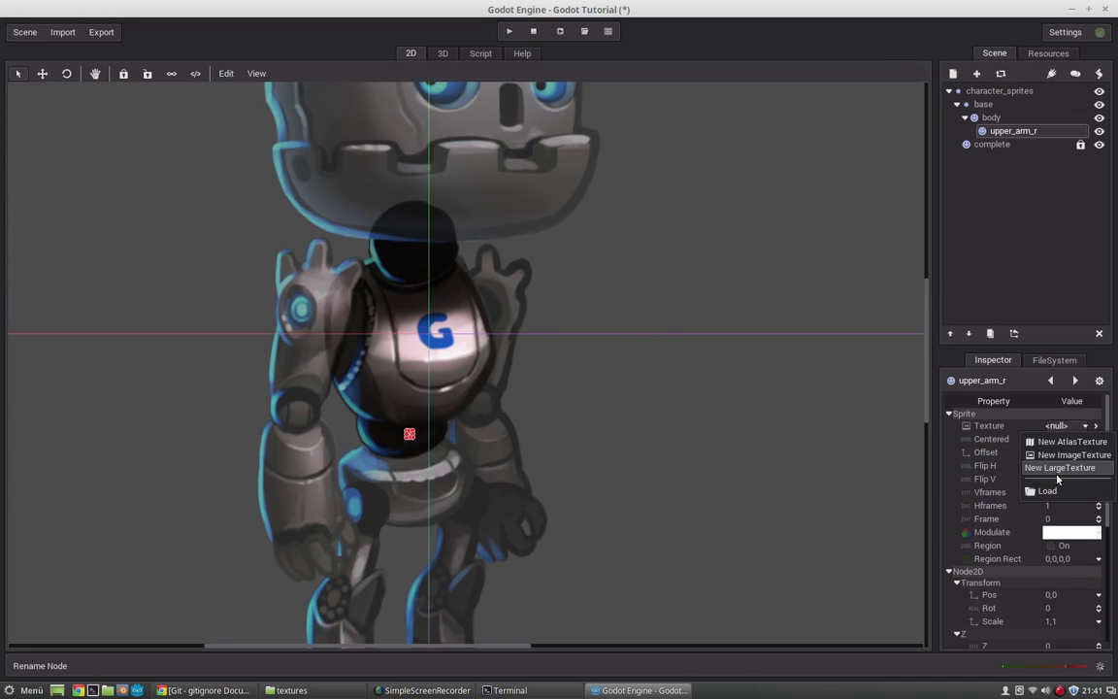
pyautogui.click(1048, 490)
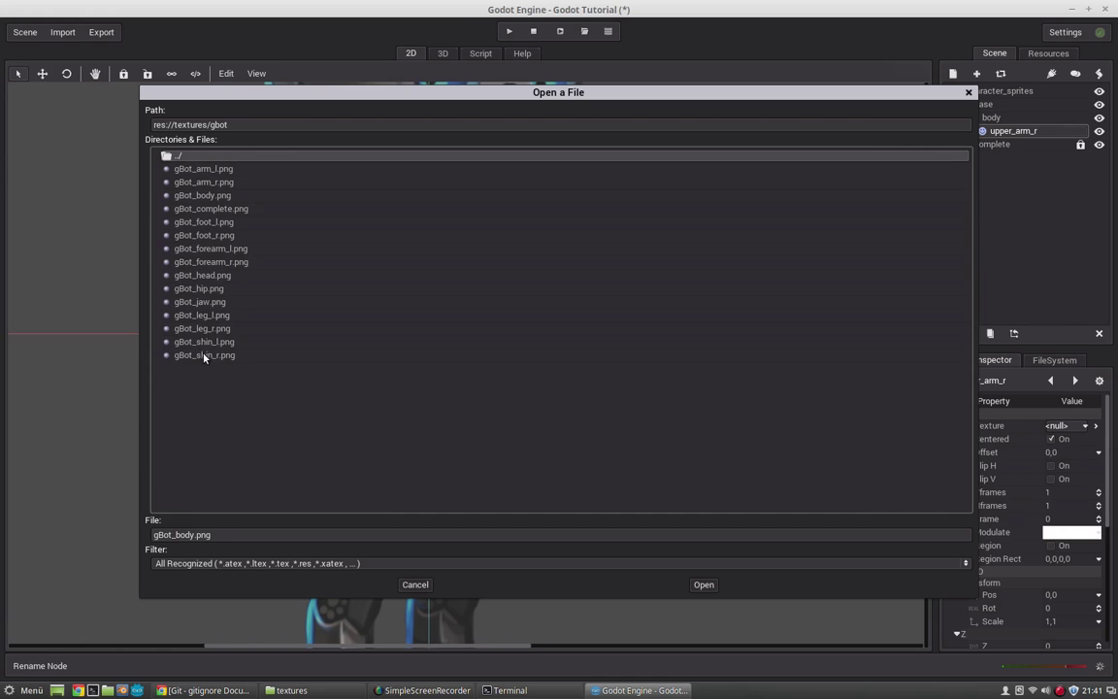
pyautogui.doubleClick(204, 181)
pyautogui.moveTo(382, 399); pyautogui.dragTo(332, 336)
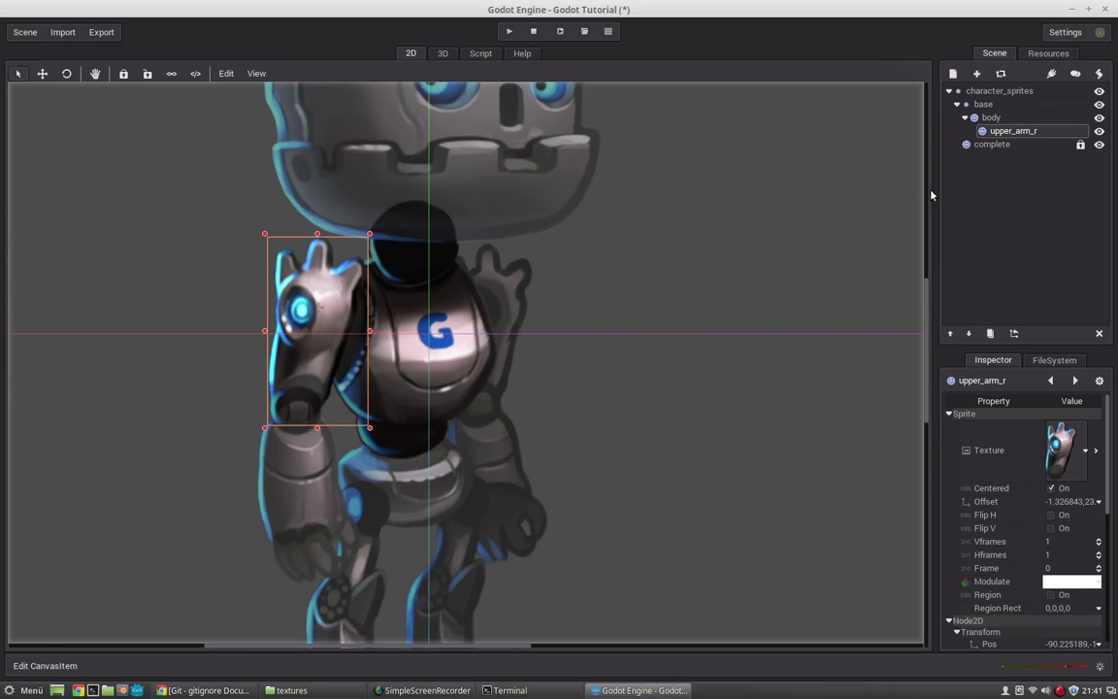
# - Add a Sprite node as a child of upper_arm_r and name it forearm_r
pyautogui.hotkey('ctrl', 'a')
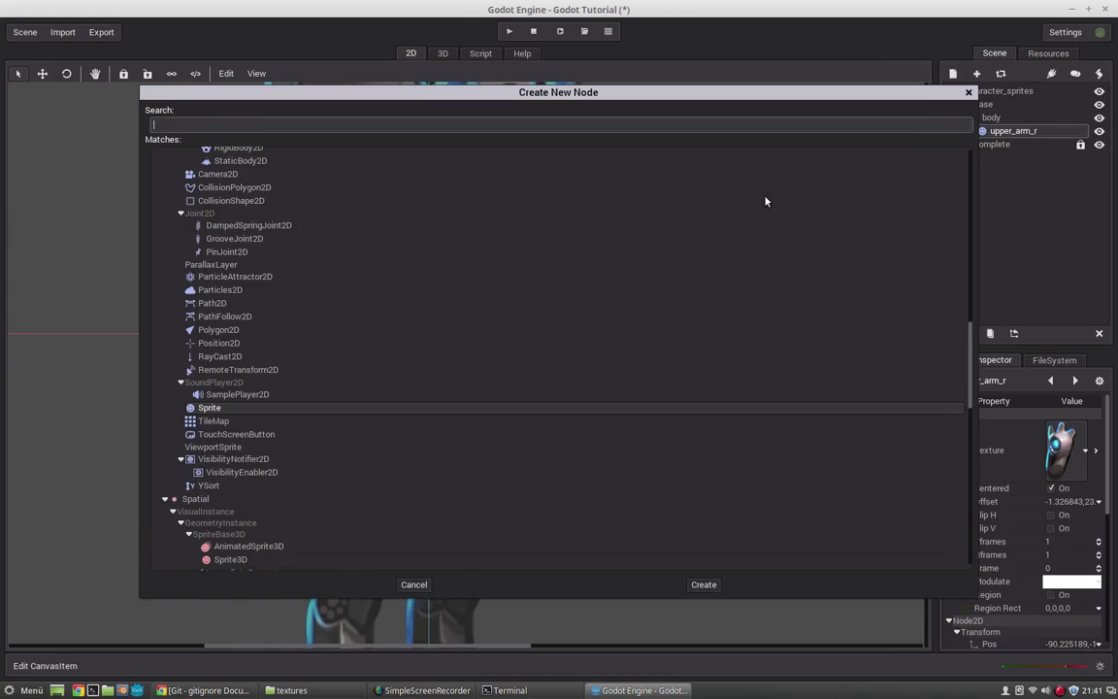
pyautogui.doubleClick(207, 409)
pyautogui.click(1014, 150)
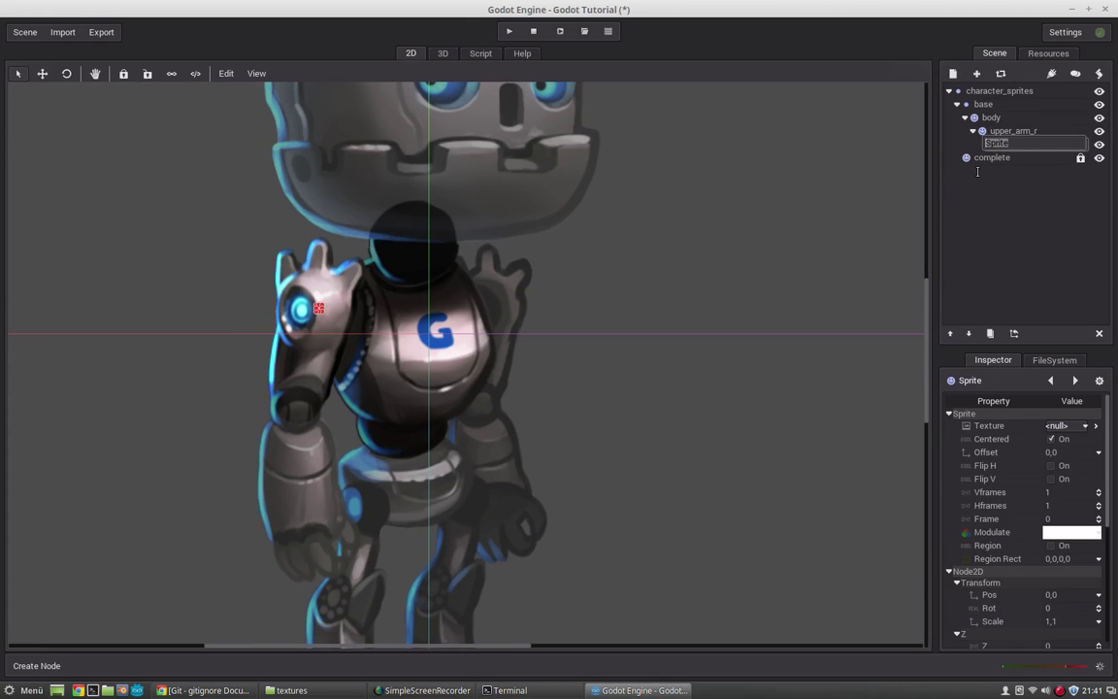
pyautogui.write('forearm_r')
pyautogui.press('Return')
# - Load gBot_forearm_r.png as the texture of forearm_r and align it with the reference's right forearm, pivot at the elbow
pyautogui.click(1056, 424)
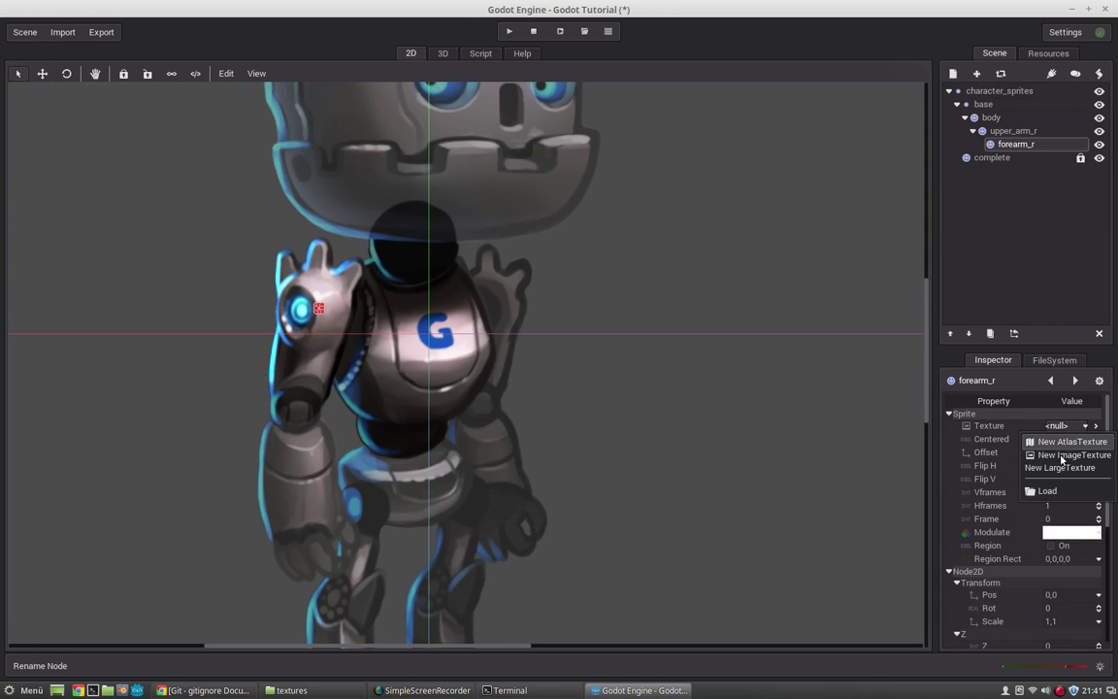
pyautogui.click(1041, 475)
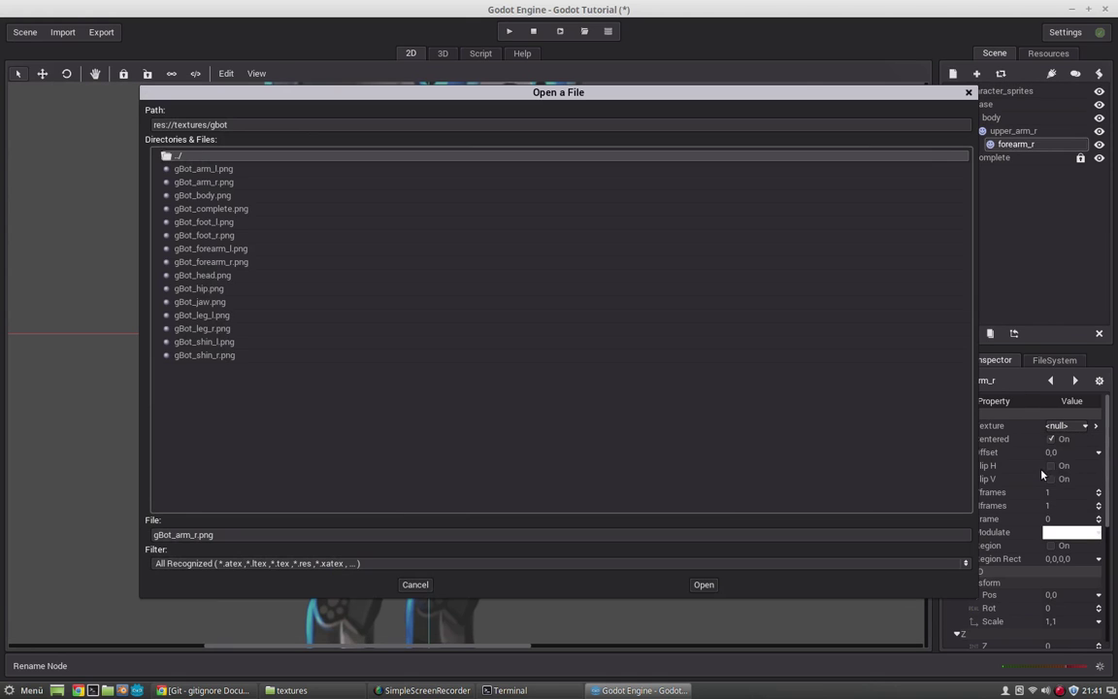
pyautogui.doubleClick(206, 266)
pyautogui.moveTo(332, 325); pyautogui.dragTo(320, 485)
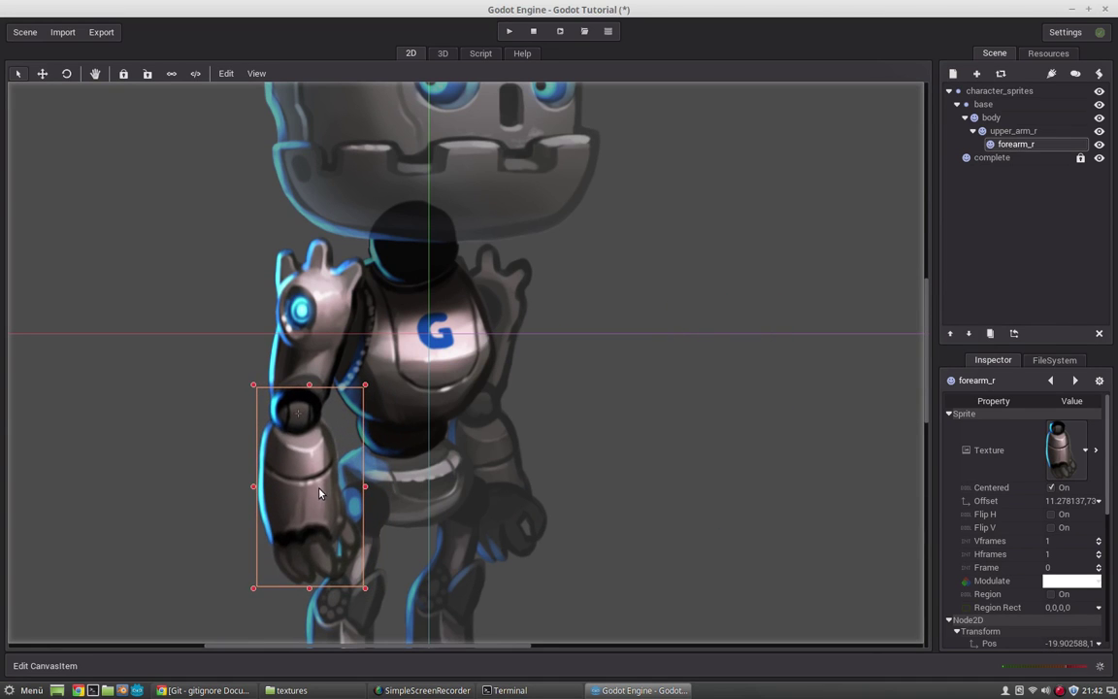
pyautogui.click(1013, 130)
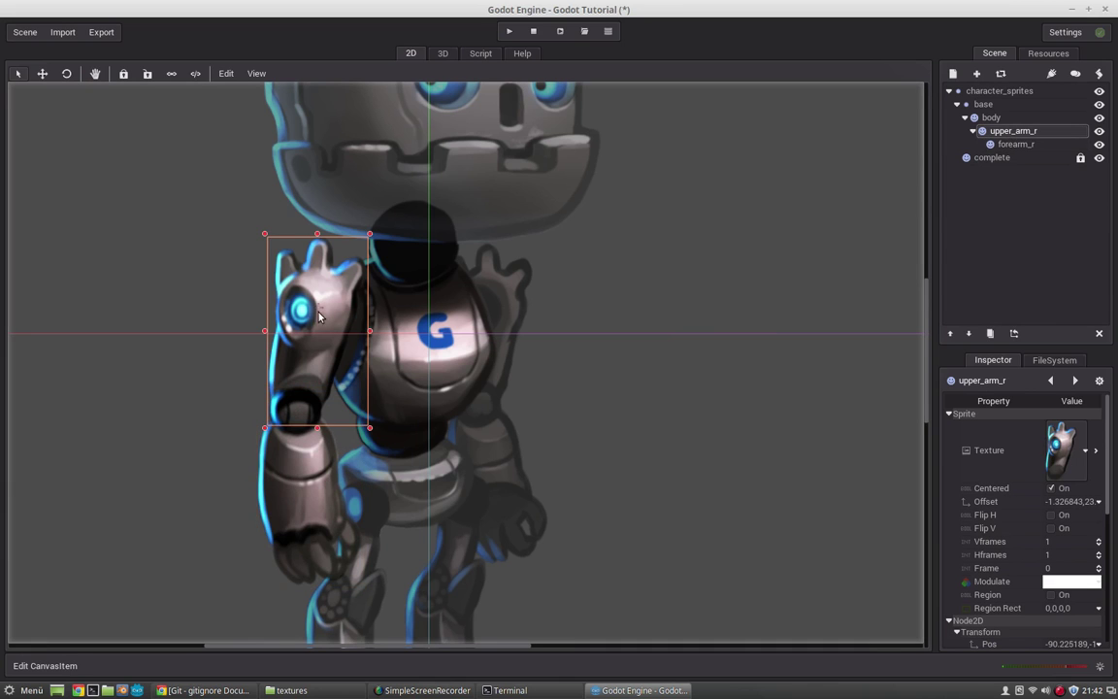
pyautogui.moveTo(289, 288); pyautogui.dragTo(349, 289)
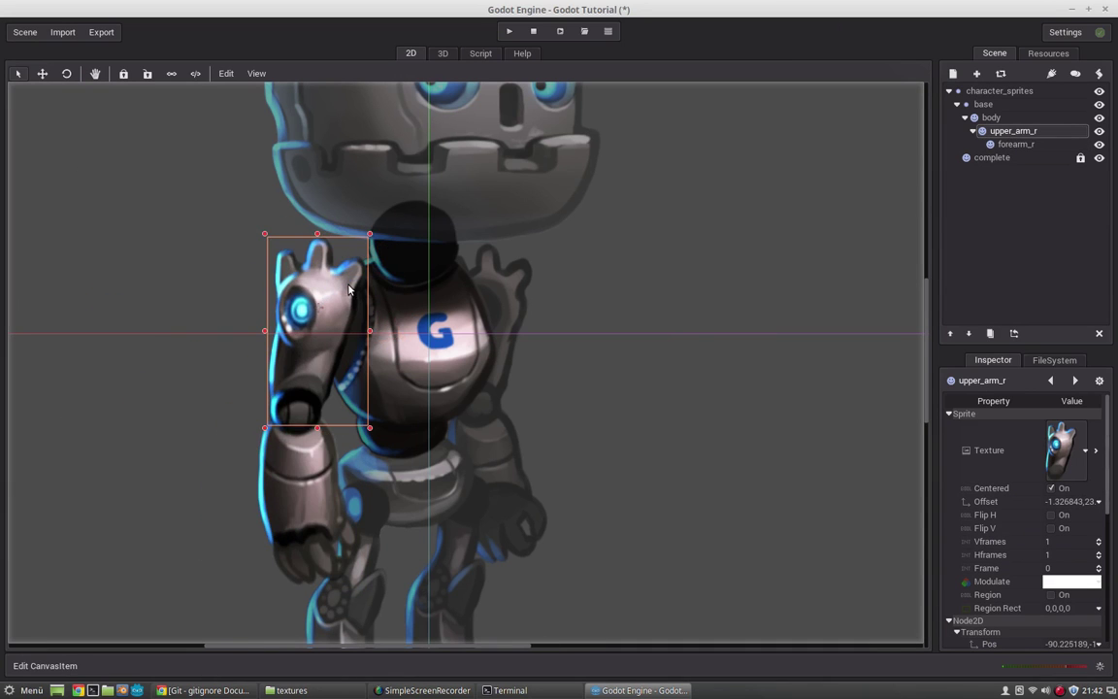
# - Collapse the upper_arm_r branch, add a Sprite node as a child of body and name it arm_l
pyautogui.click(973, 131)
pyautogui.click(990, 117)
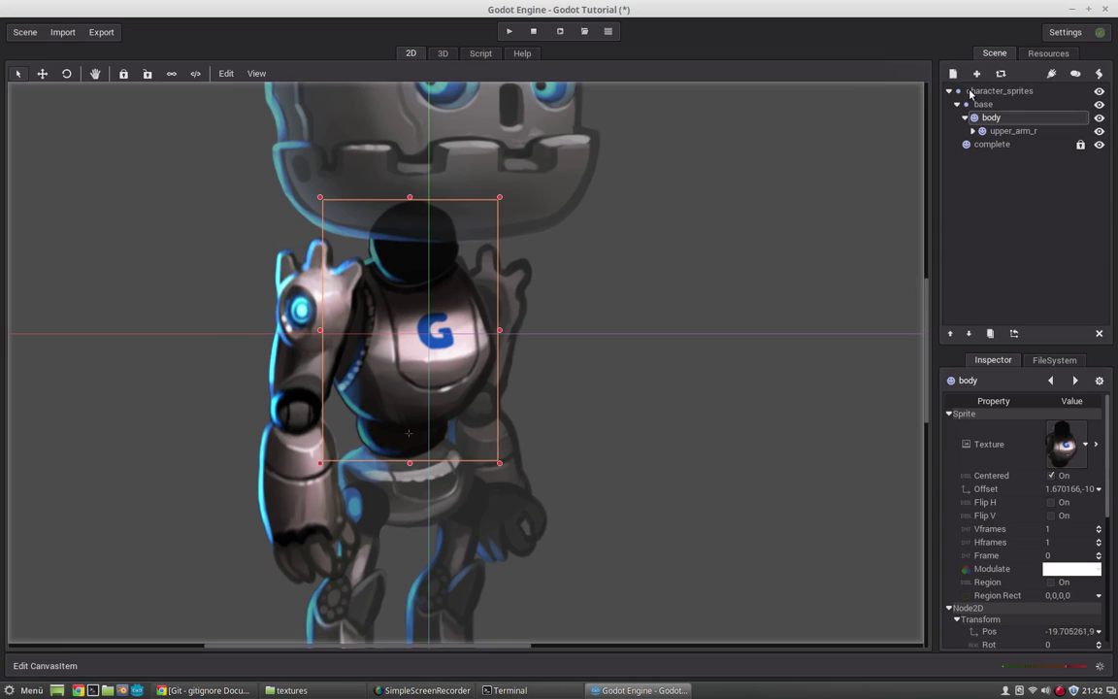
pyautogui.hotkey('ctrl', 'a')
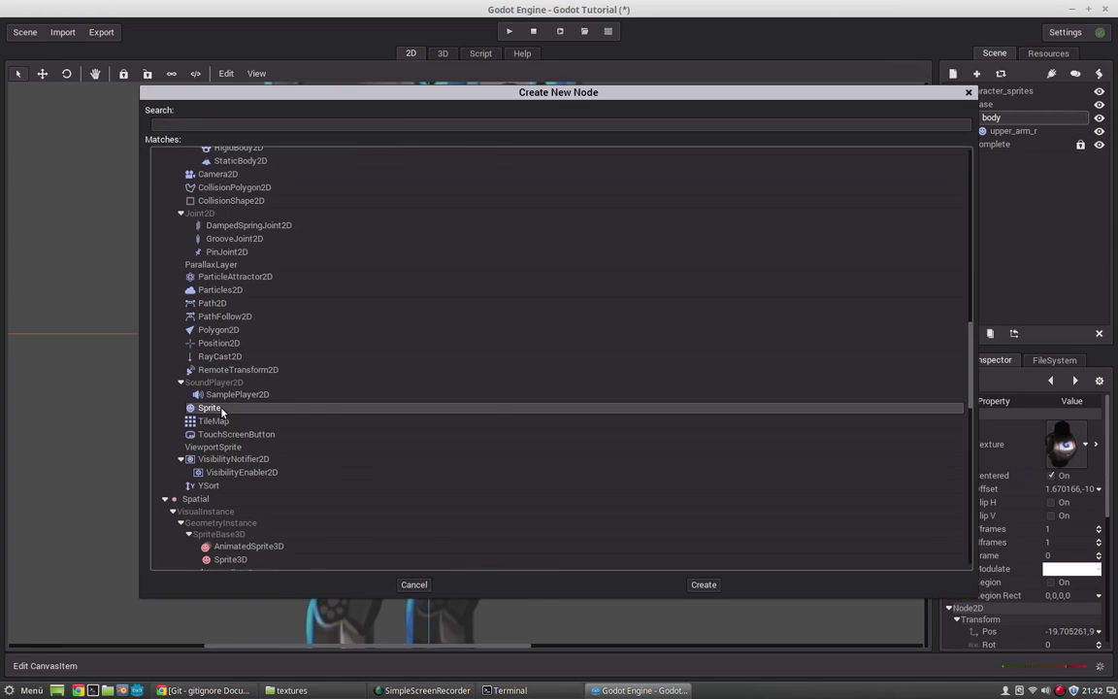
pyautogui.doubleClick(205, 407)
pyautogui.doubleClick(1006, 148)
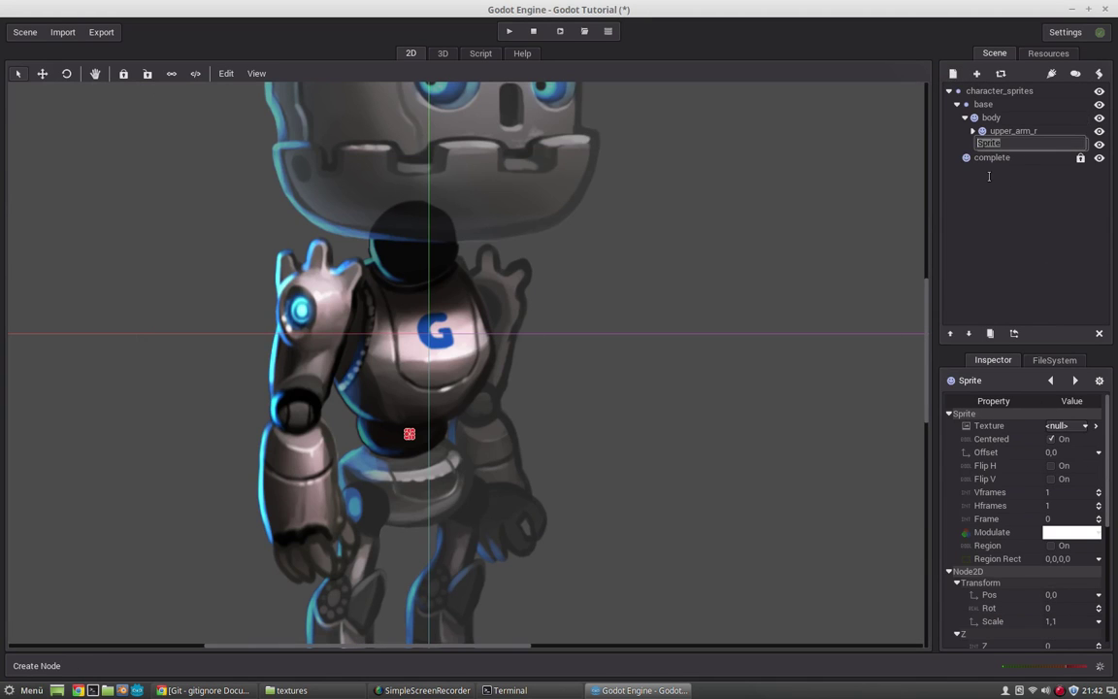
pyautogui.write('upper_')
pyautogui.write('arm_r')
pyautogui.press('Return')
pyautogui.click(1015, 143)
pyautogui.write('l')
pyautogui.press('Return')
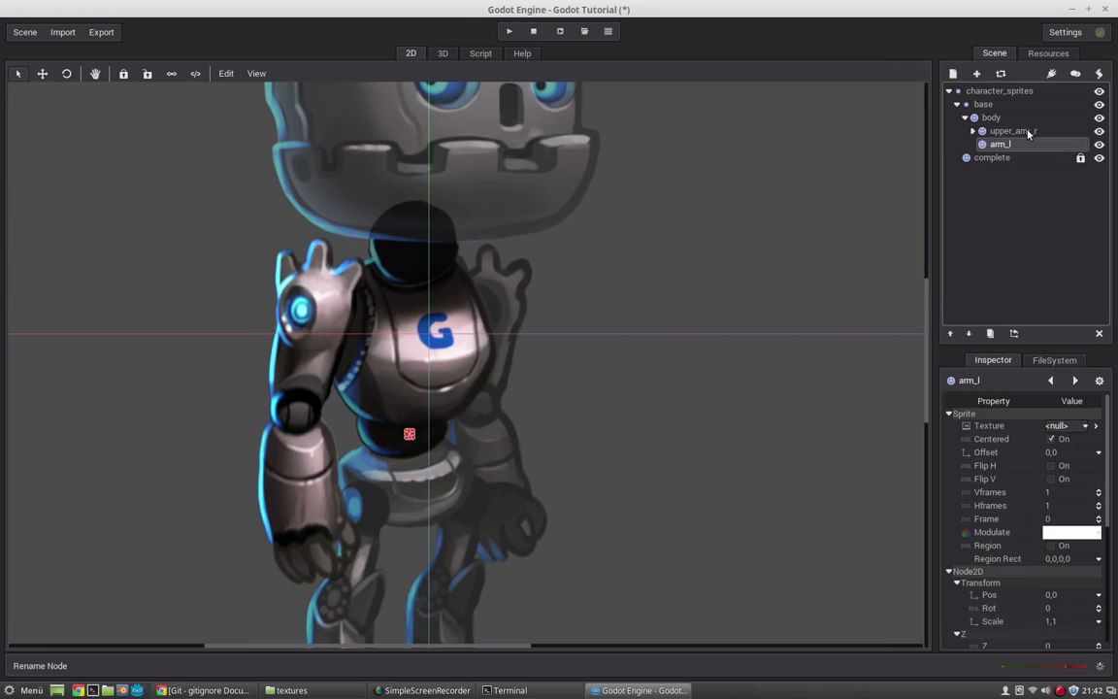
# - Rename the upper_arm_r node as arm_r
pyautogui.doubleClick(1014, 132)
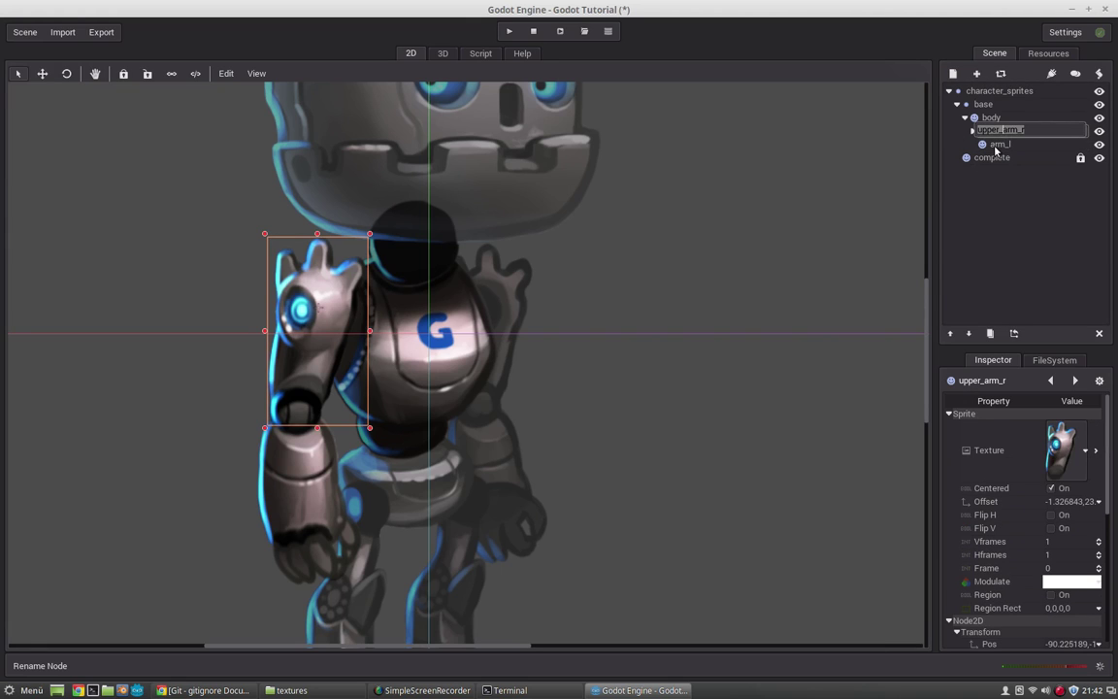
pyautogui.press('BackSpace')
pyautogui.write('arm_r')
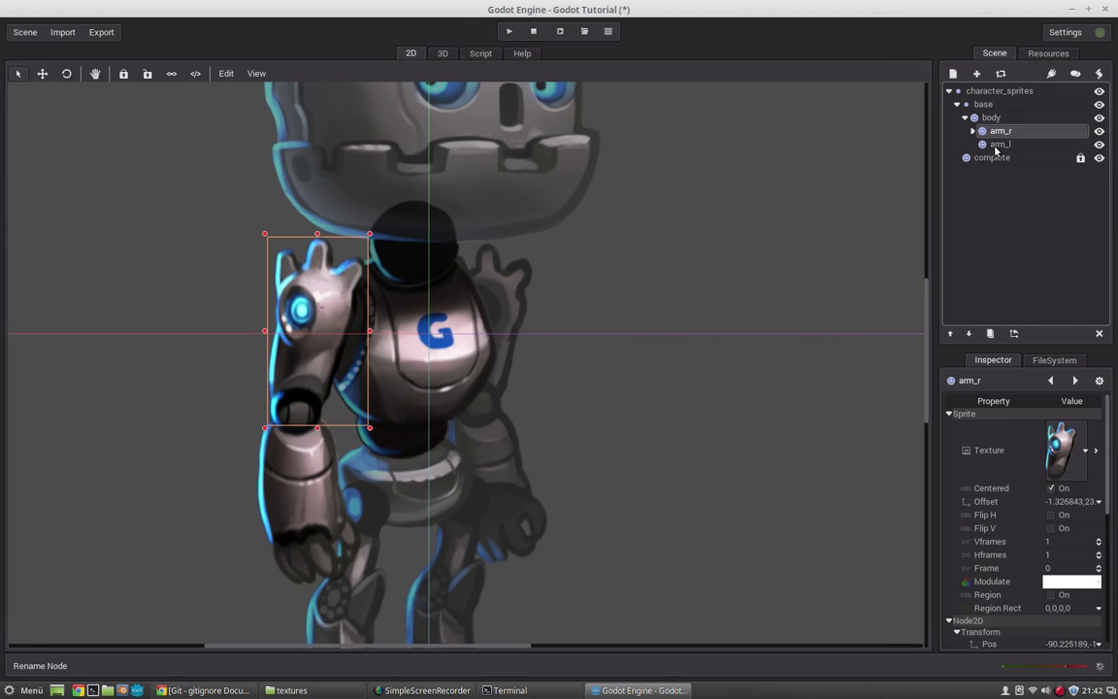
# - Load gBot_arm_l.png from res://textures/gbot as the texture of the arm_l sprite
pyautogui.click(998, 144)
pyautogui.click(1049, 428)
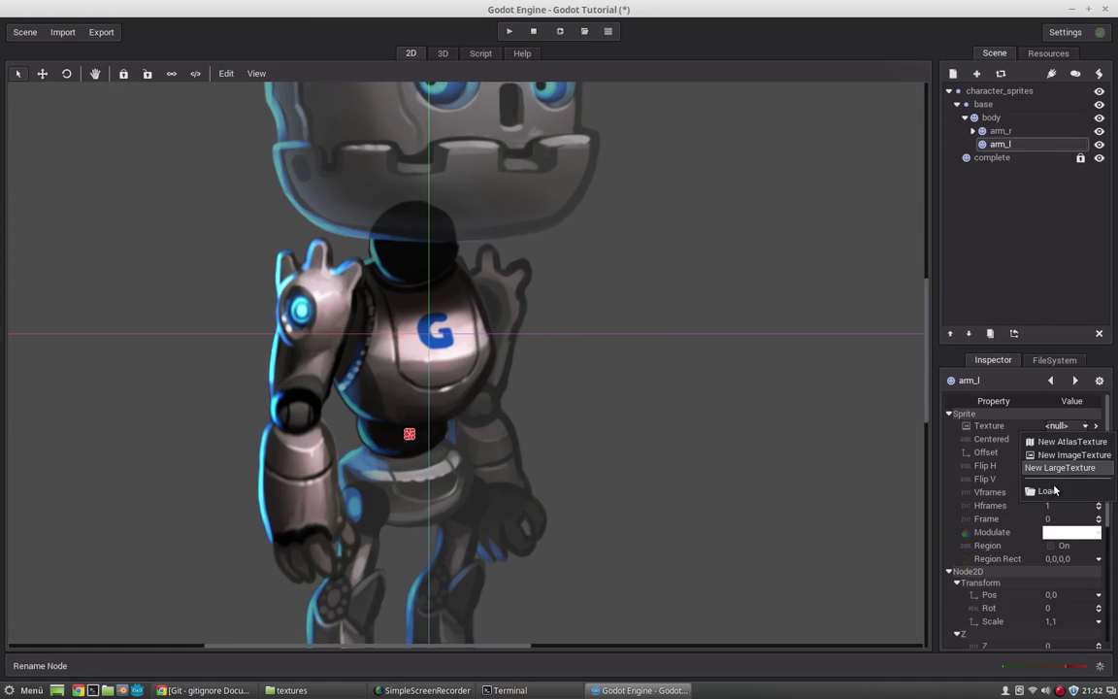
pyautogui.click(1053, 490)
pyautogui.doubleClick(207, 170)
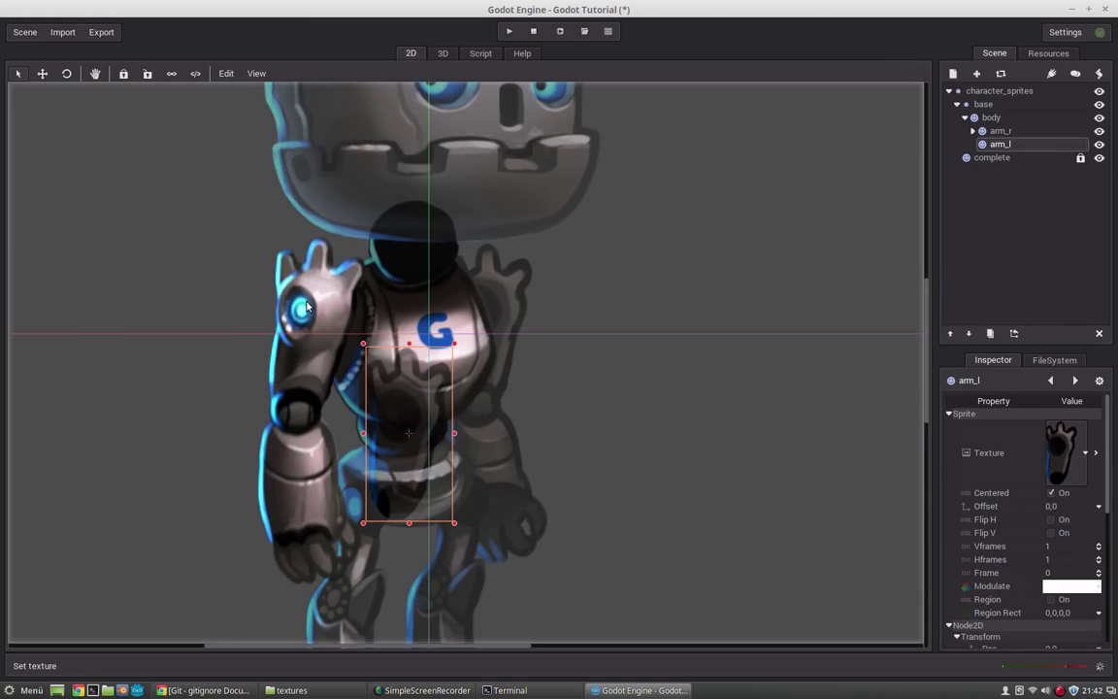
# - Place the arm_l sprite over the reference's left upper arm with its pivot at the shoulder, fine-tuning its position in small nudges
pyautogui.moveTo(394, 404); pyautogui.dragTo(499, 349)
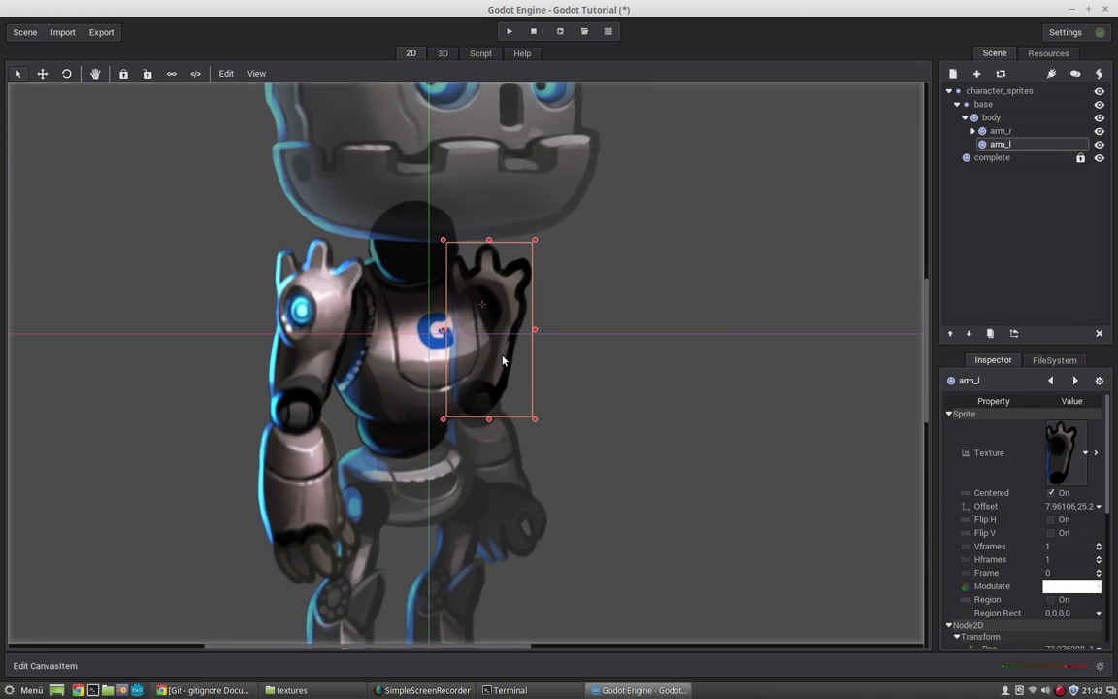
pyautogui.press('Up')
pyautogui.press('Up')
pyautogui.press('Right')
pyautogui.press('Down')
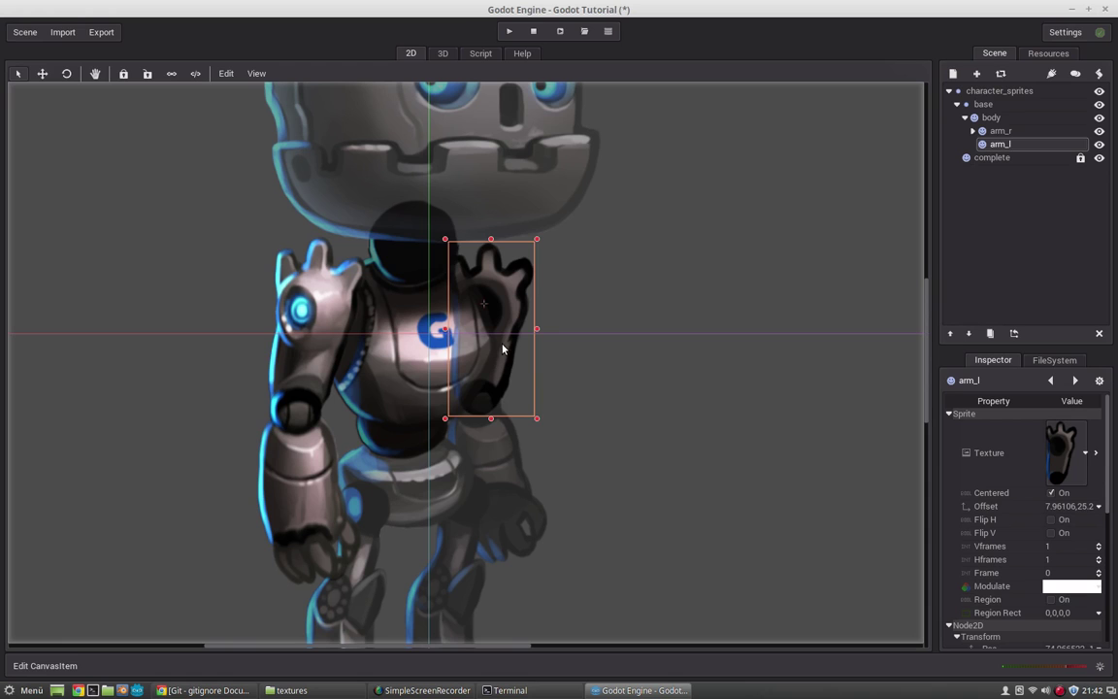
pyautogui.press('Left')
pyautogui.press('Left')
pyautogui.press('Down')
pyautogui.moveTo(503, 346); pyautogui.dragTo(504, 345)
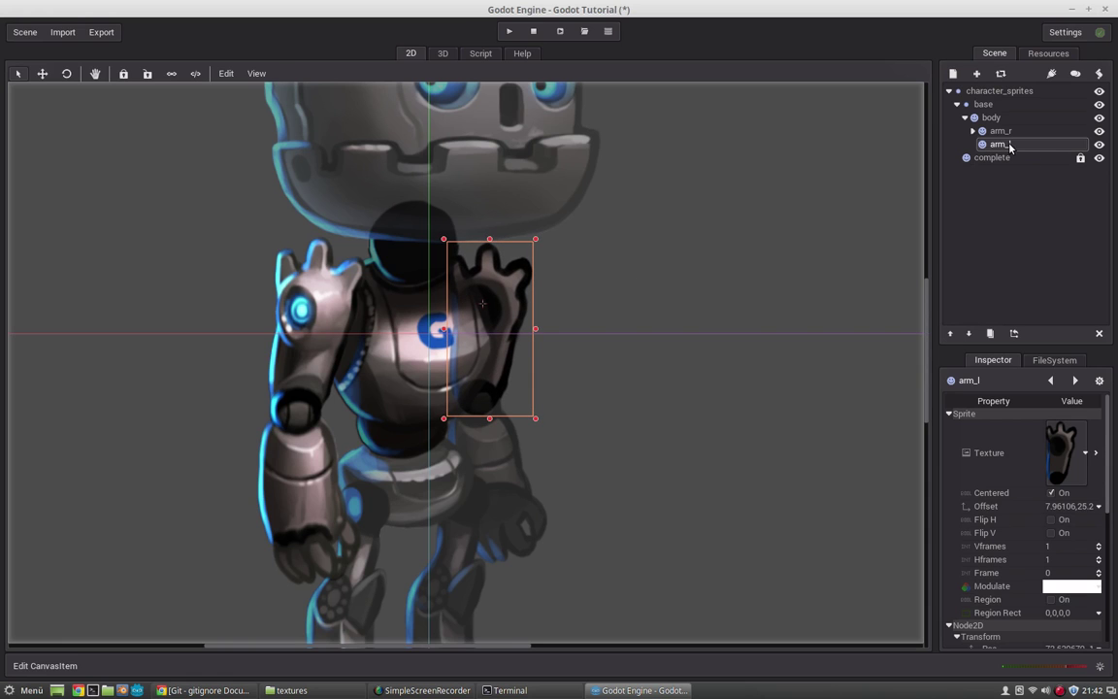
# - Add a Sprite node as a child of arm_l and name it forearm_l
pyautogui.click(955, 75)
pyautogui.doubleClick(210, 408)
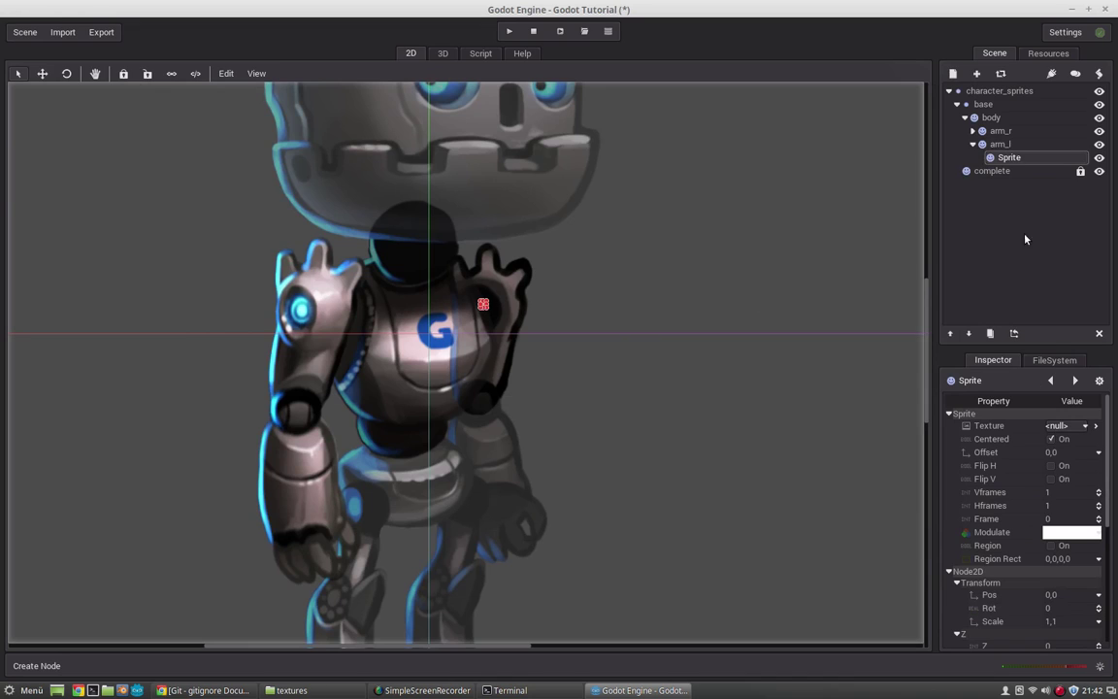
pyautogui.doubleClick(1009, 157)
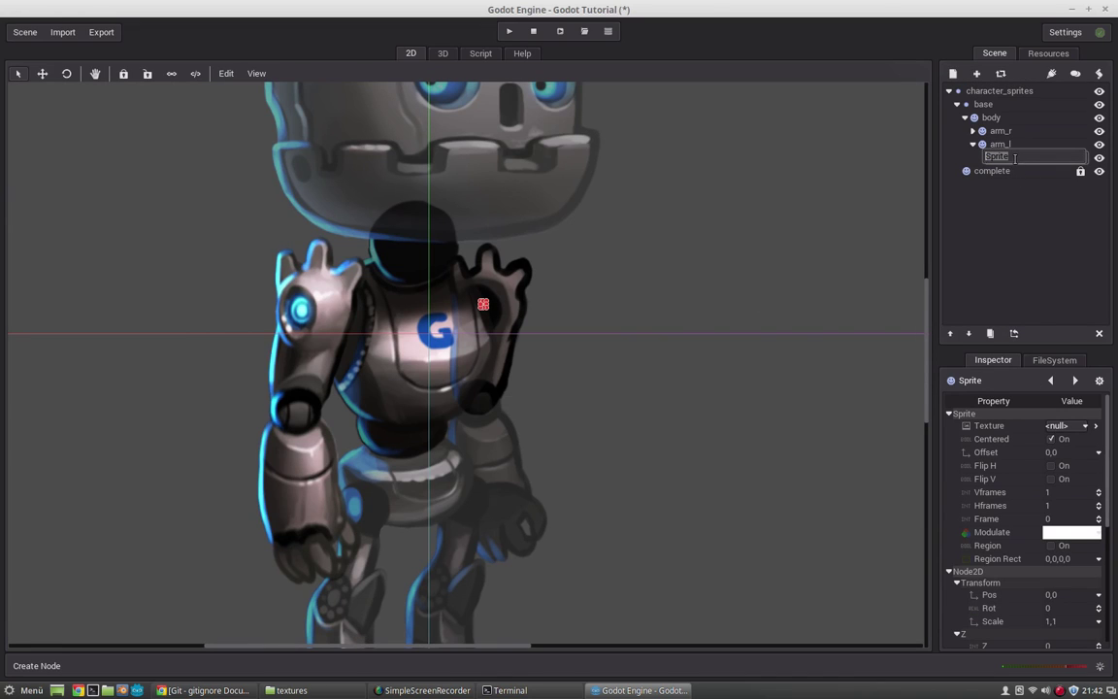
pyautogui.write('forearm_l')
pyautogui.press('Return')
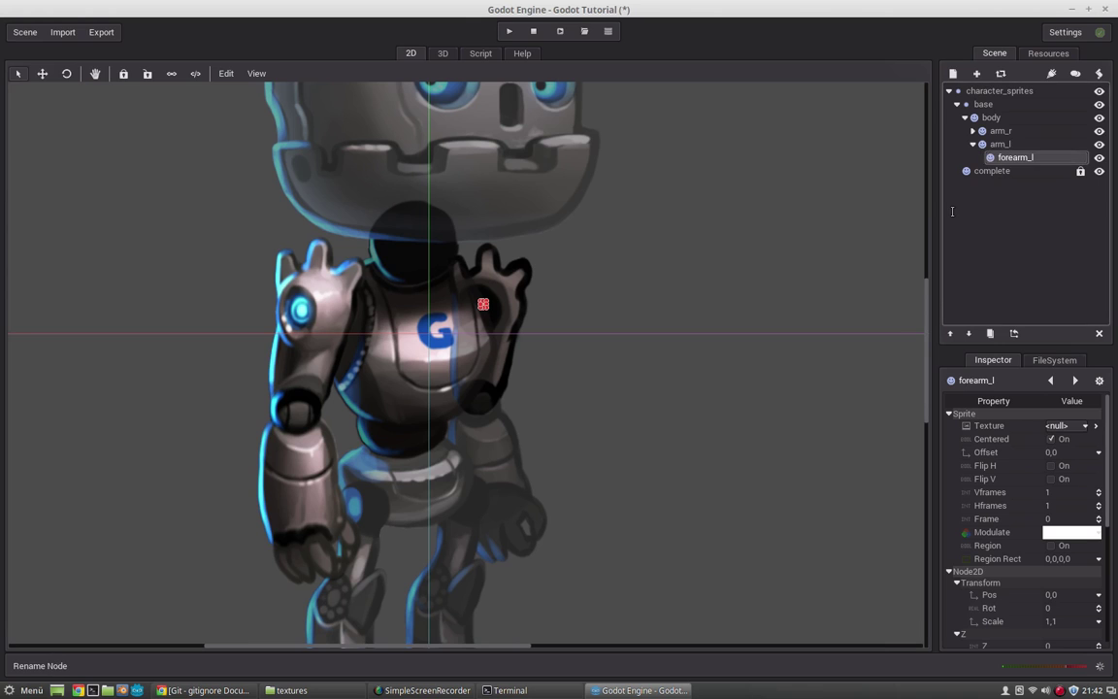
# - Load gBot_forearm_l.png as the forearm_l texture and place the sprite over the reference's left forearm with its pivot at the elbow
pyautogui.click(1054, 425)
pyautogui.click(1030, 490)
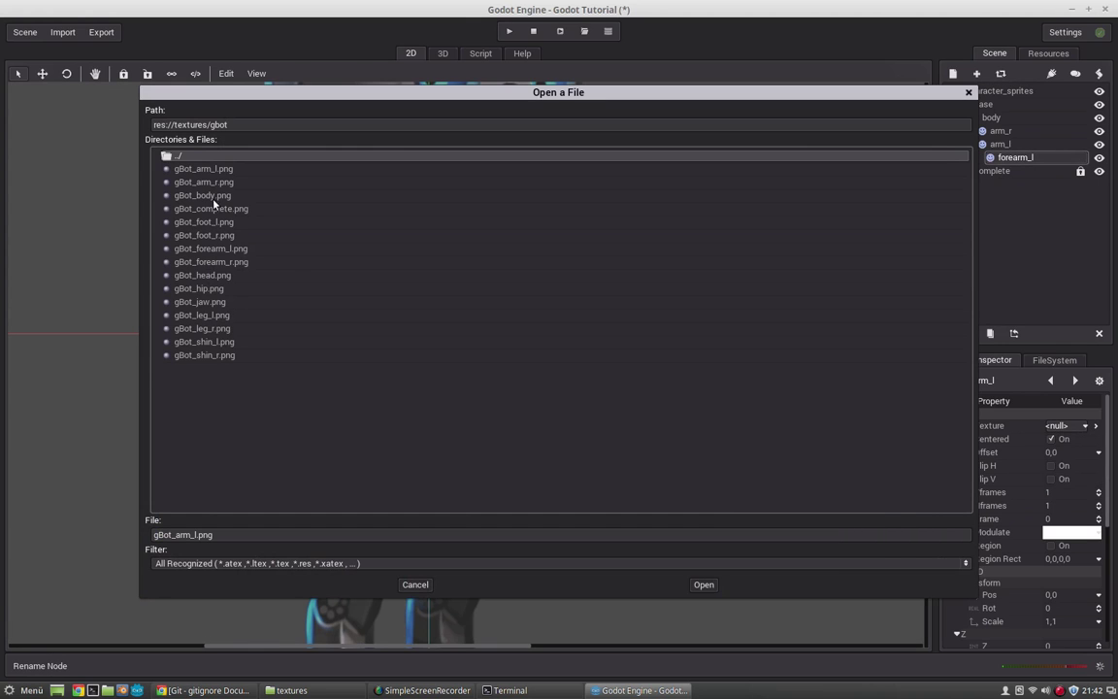
pyautogui.doubleClick(208, 263)
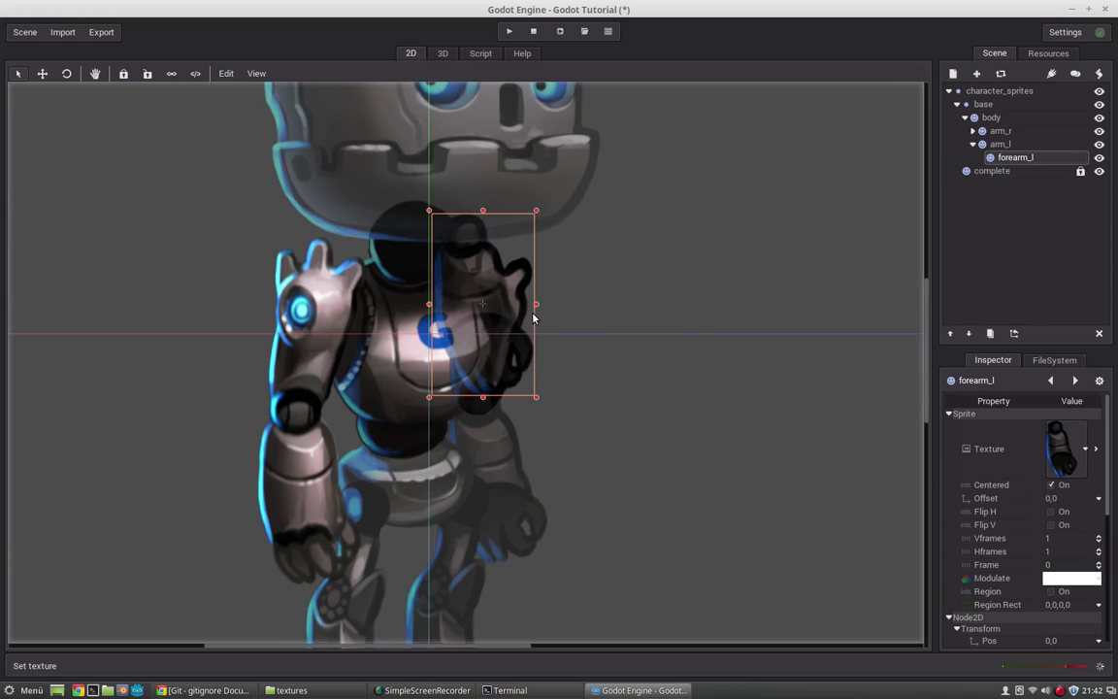
pyautogui.moveTo(485, 310); pyautogui.dragTo(501, 477)
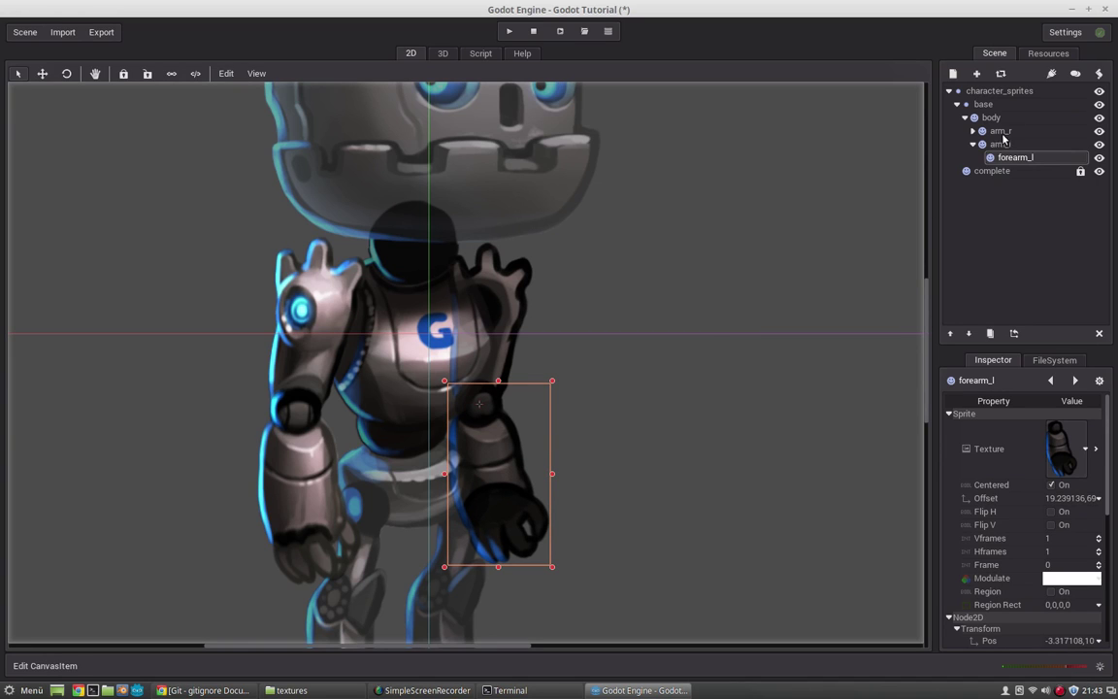
# - Collapse the arm_l and body branches, and add a Sprite node named hip as a child of base
pyautogui.click(972, 143)
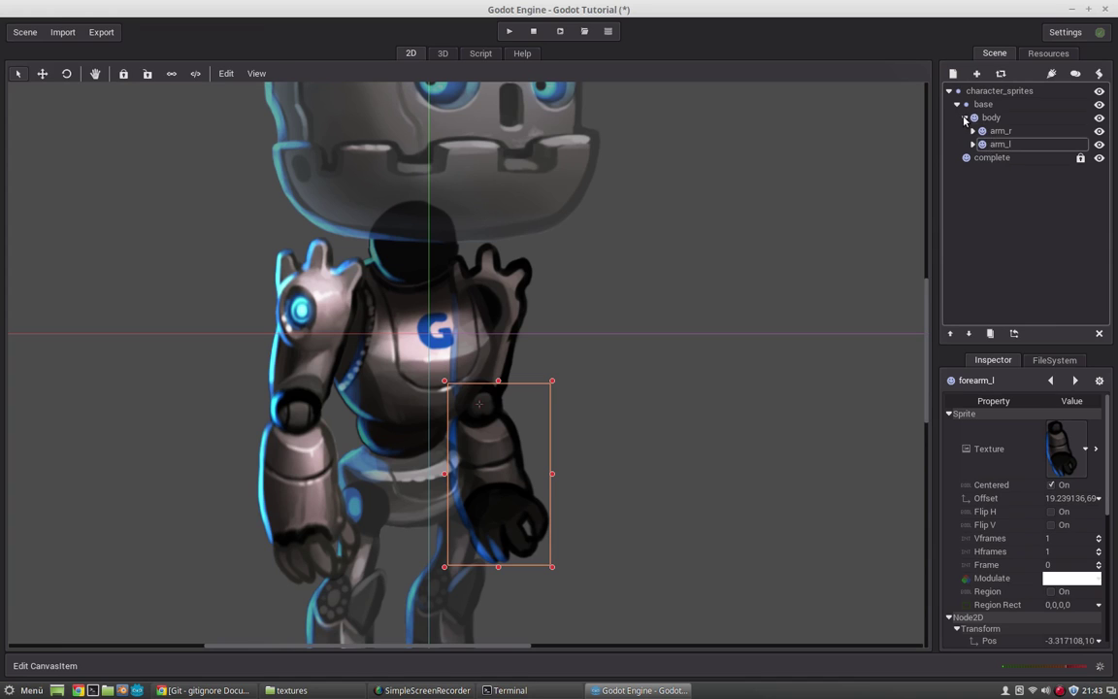
pyautogui.click(966, 117)
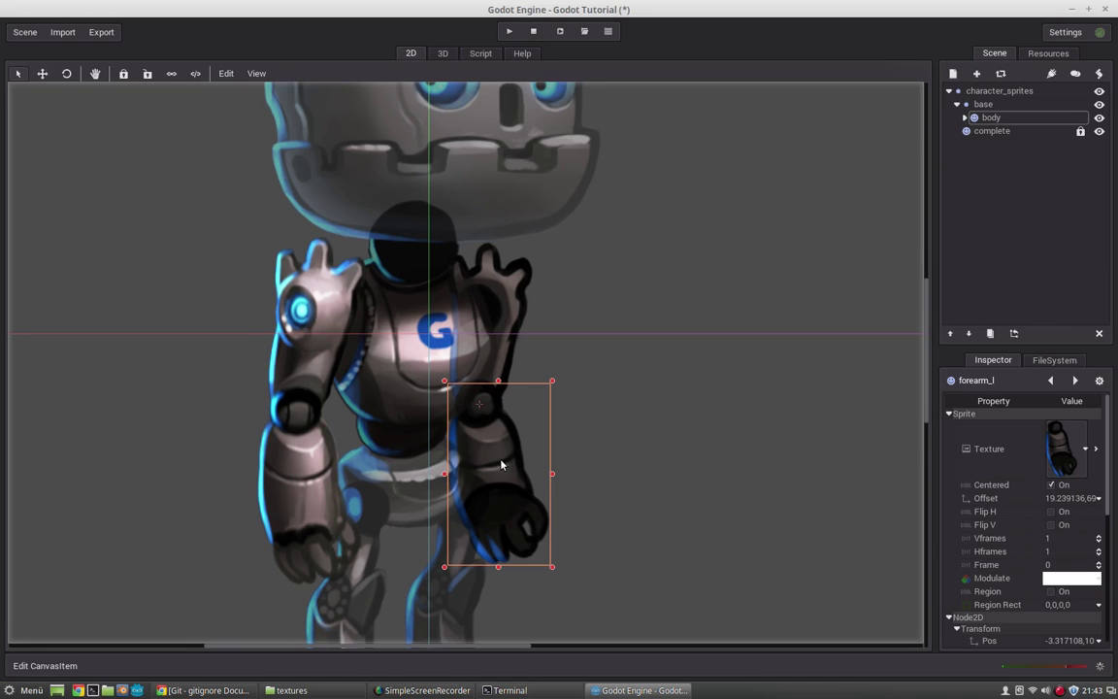
pyautogui.moveTo(663, 456); pyautogui.dragTo(693, 342, button='middle')
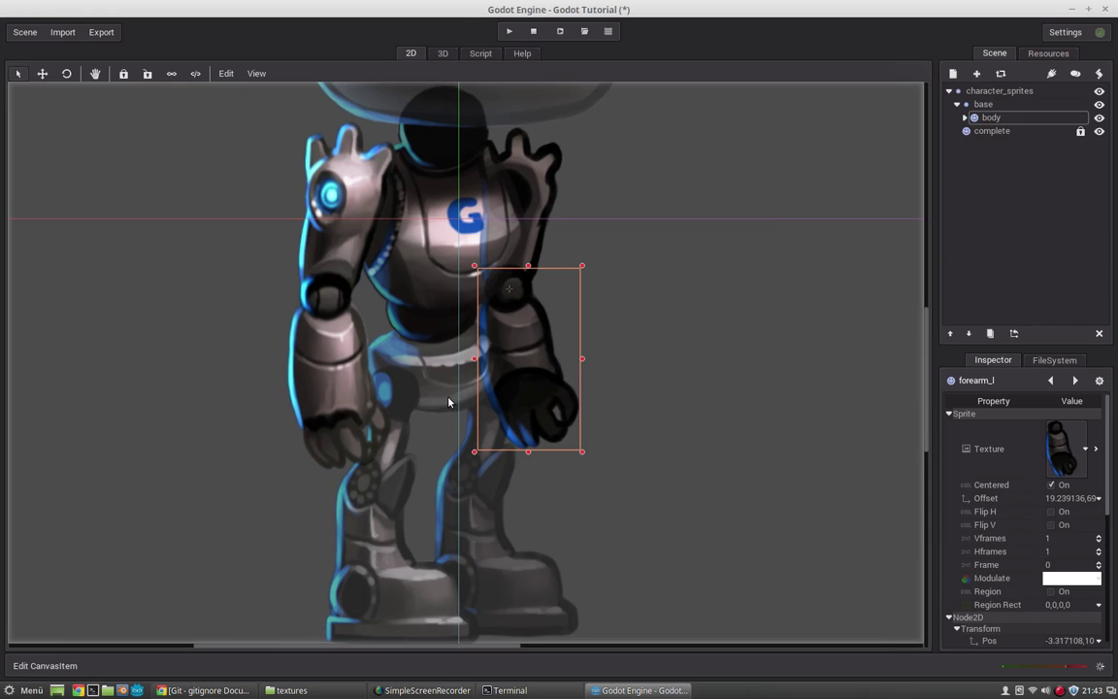
pyautogui.click(975, 105)
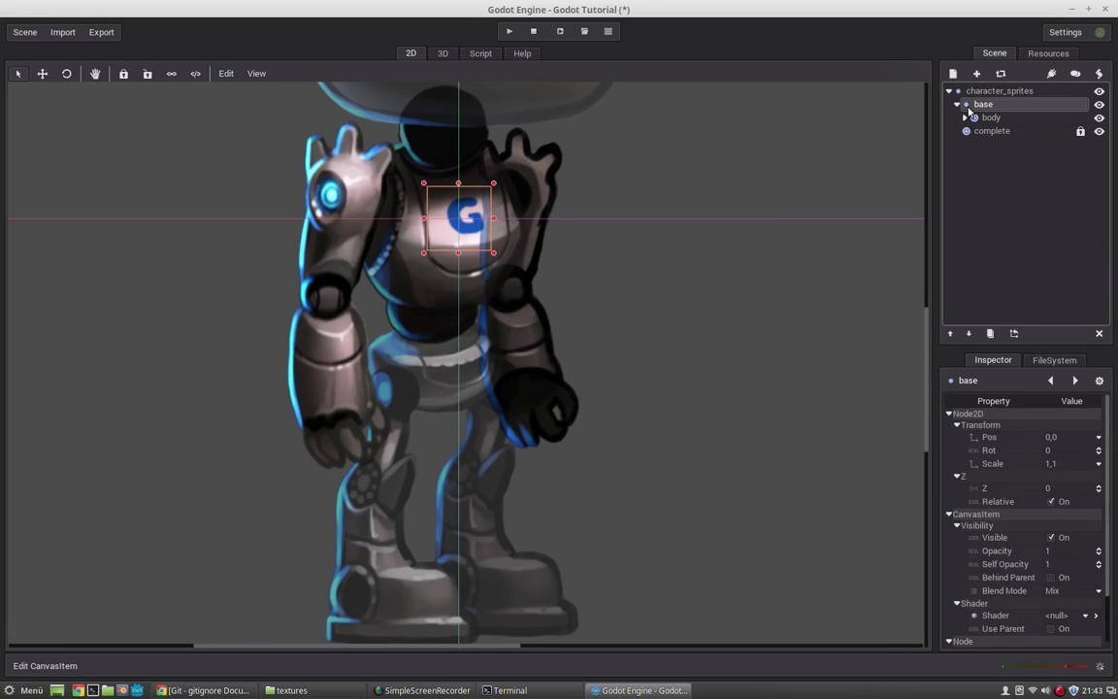
pyautogui.click(954, 75)
pyautogui.doubleClick(190, 368)
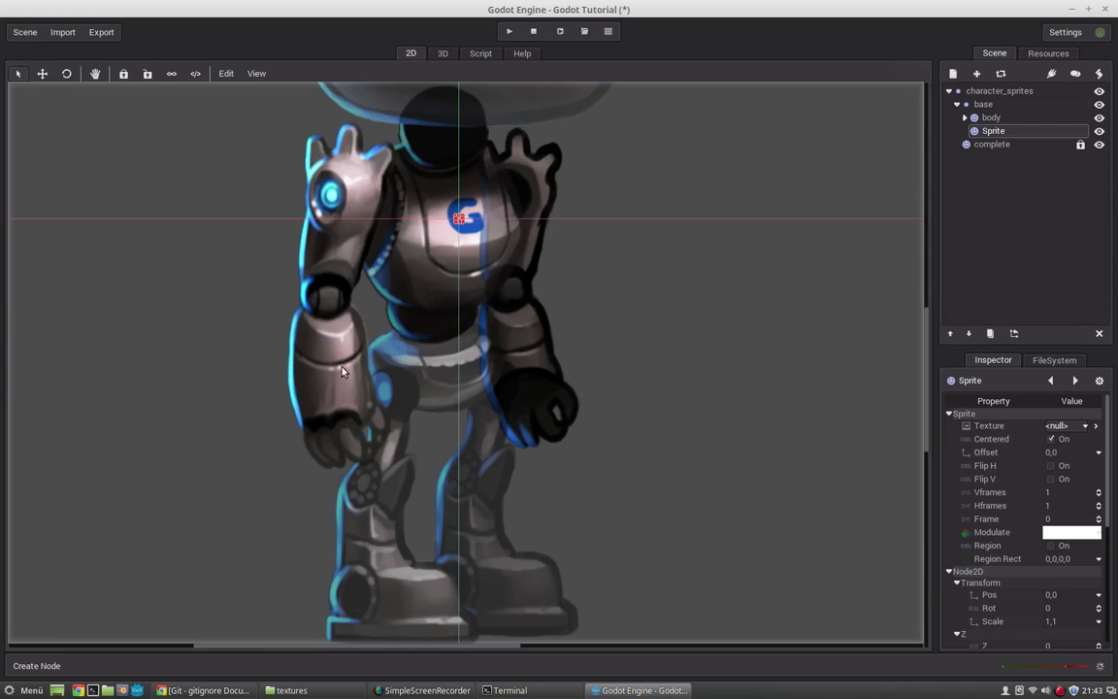
pyautogui.doubleClick(1017, 134)
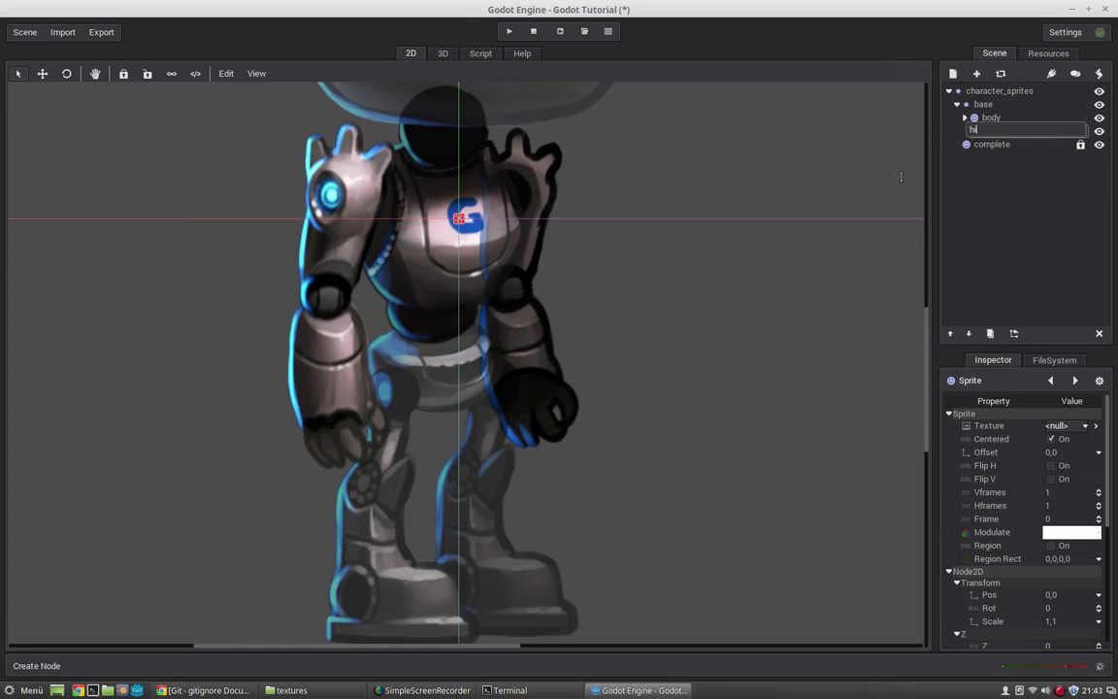
pyautogui.write('hip')
pyautogui.press('Return')
pyautogui.click(1014, 333)
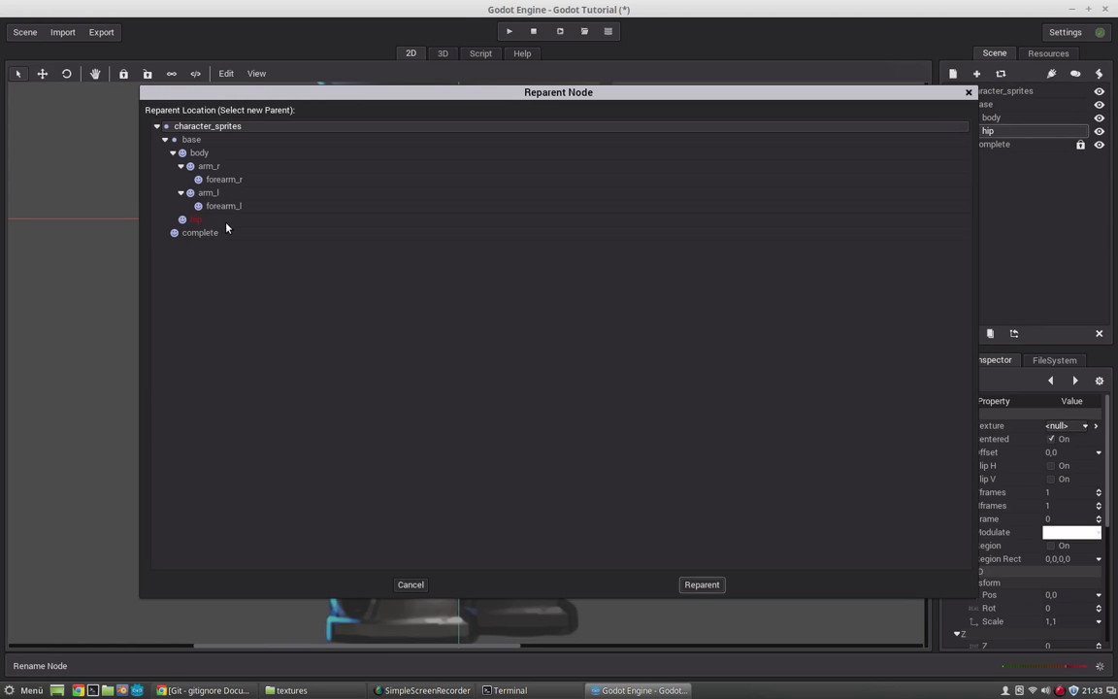
pyautogui.press('Escape')
# - Load gBot_hip.png as the hip sprite's texture and place it over the reference's hip with its pivot at the waist
pyautogui.click(1058, 425)
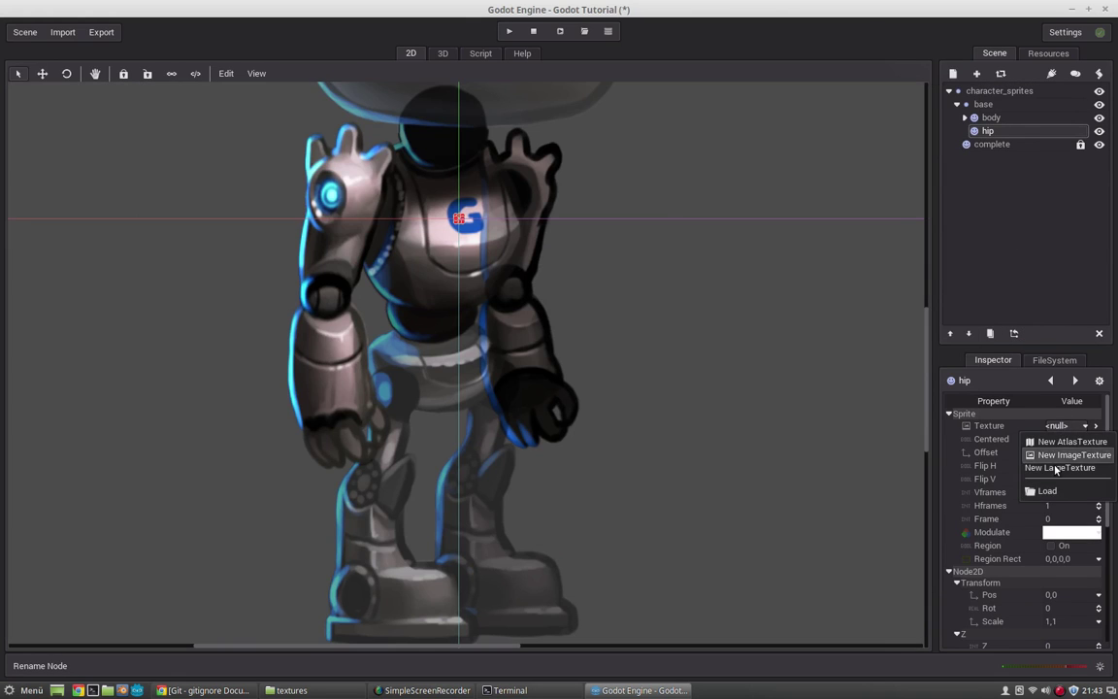
pyautogui.click(1045, 490)
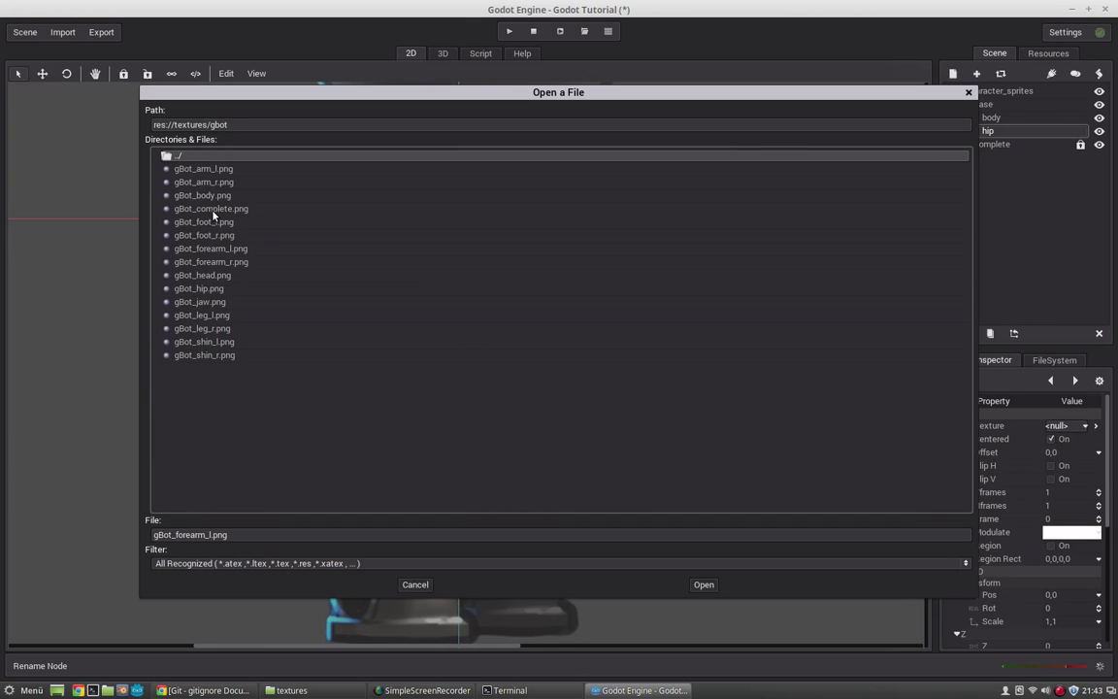
pyautogui.doubleClick(201, 288)
pyautogui.moveTo(487, 219); pyautogui.dragTo(468, 364)
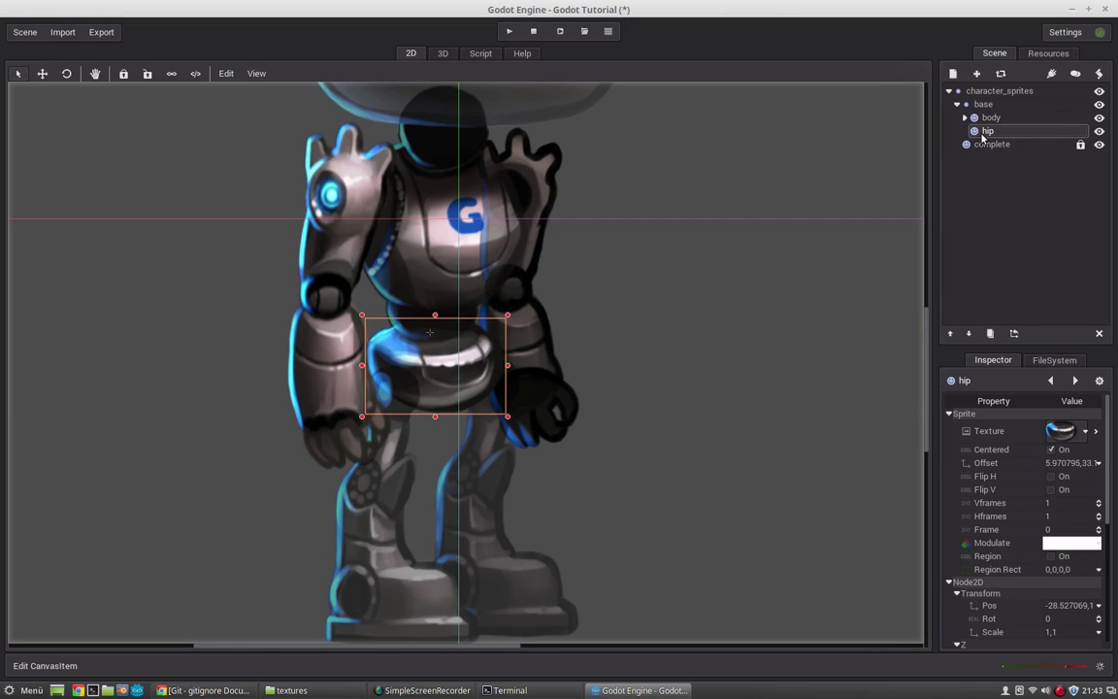
# - Add a Sprite node as a child of hip and name it leg_r
pyautogui.click(956, 77)
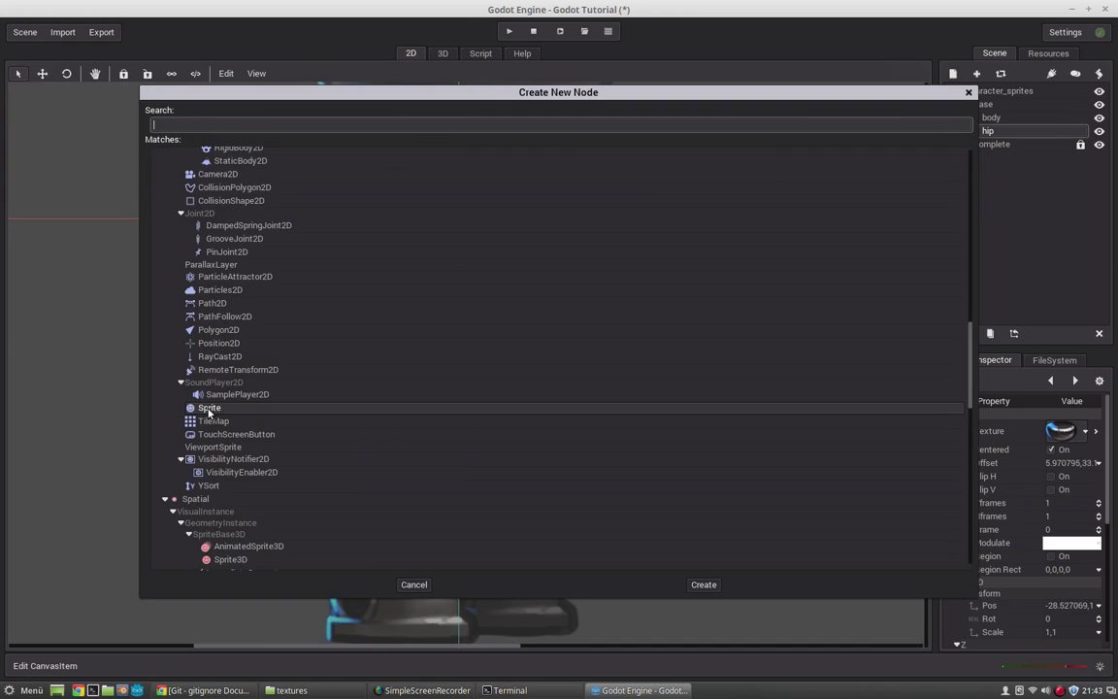
pyautogui.doubleClick(184, 371)
pyautogui.doubleClick(1000, 143)
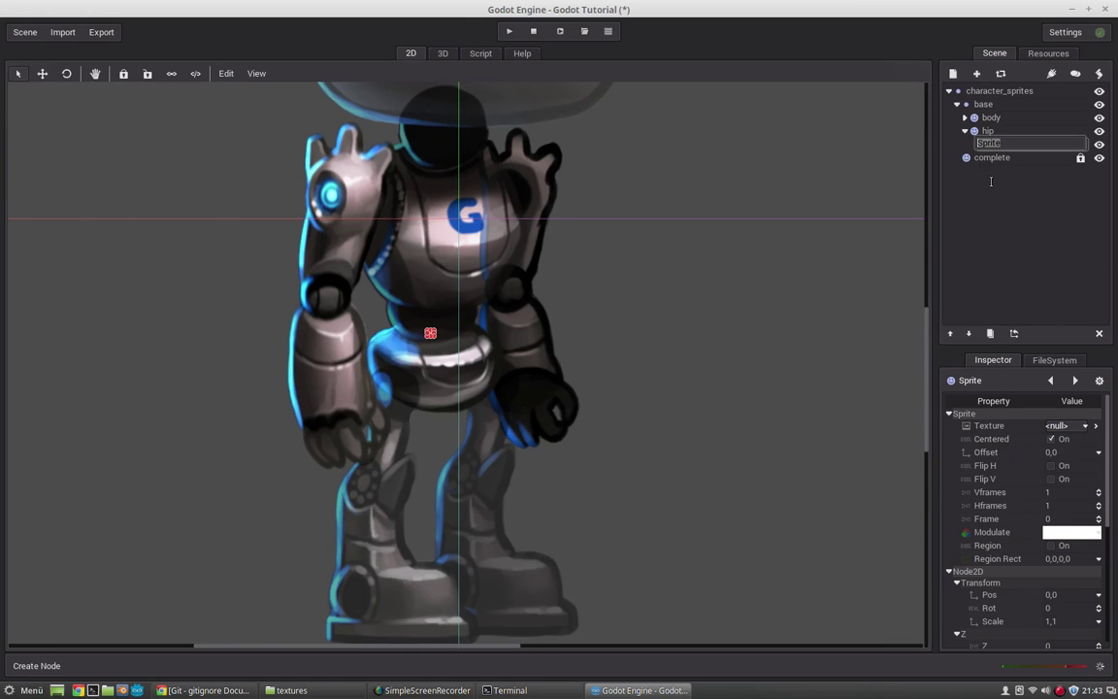
pyautogui.write('leg_r')
pyautogui.press('Return')
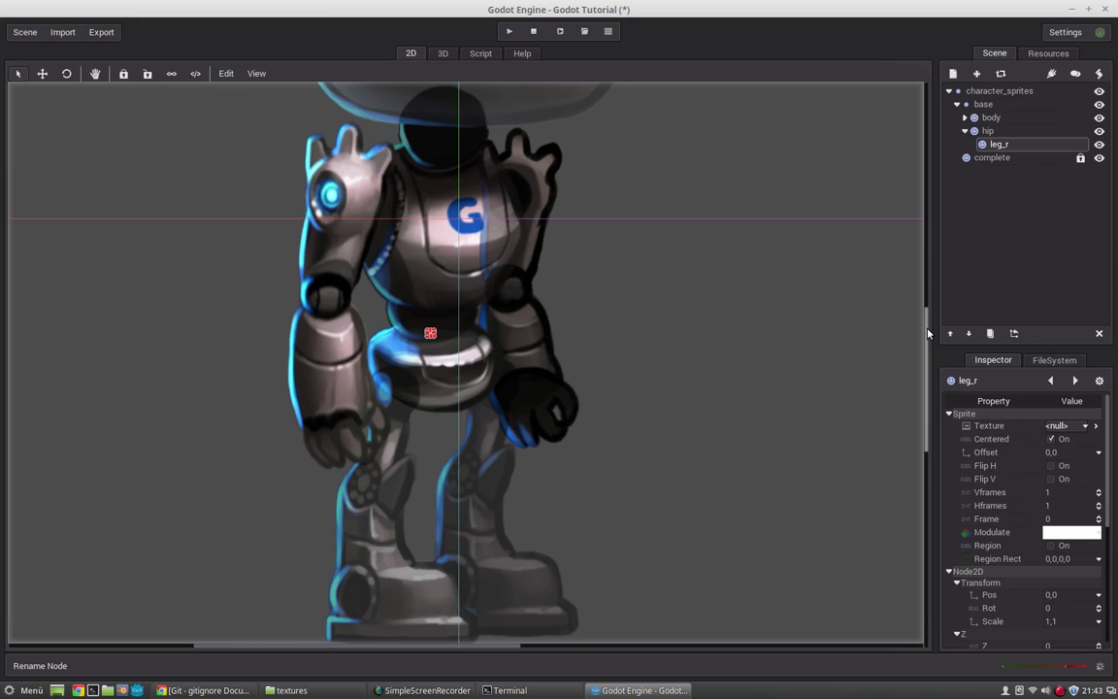
pyautogui.moveTo(924, 342); pyautogui.dragTo(876, 308)
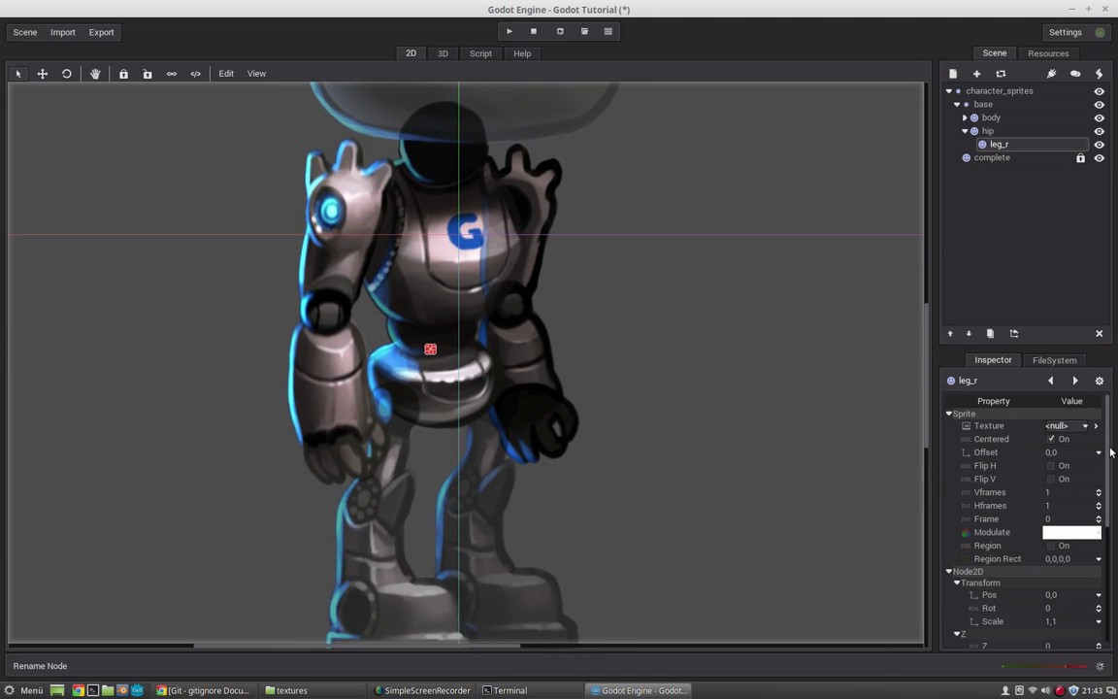
pyautogui.scroll(-5, 992, 511)
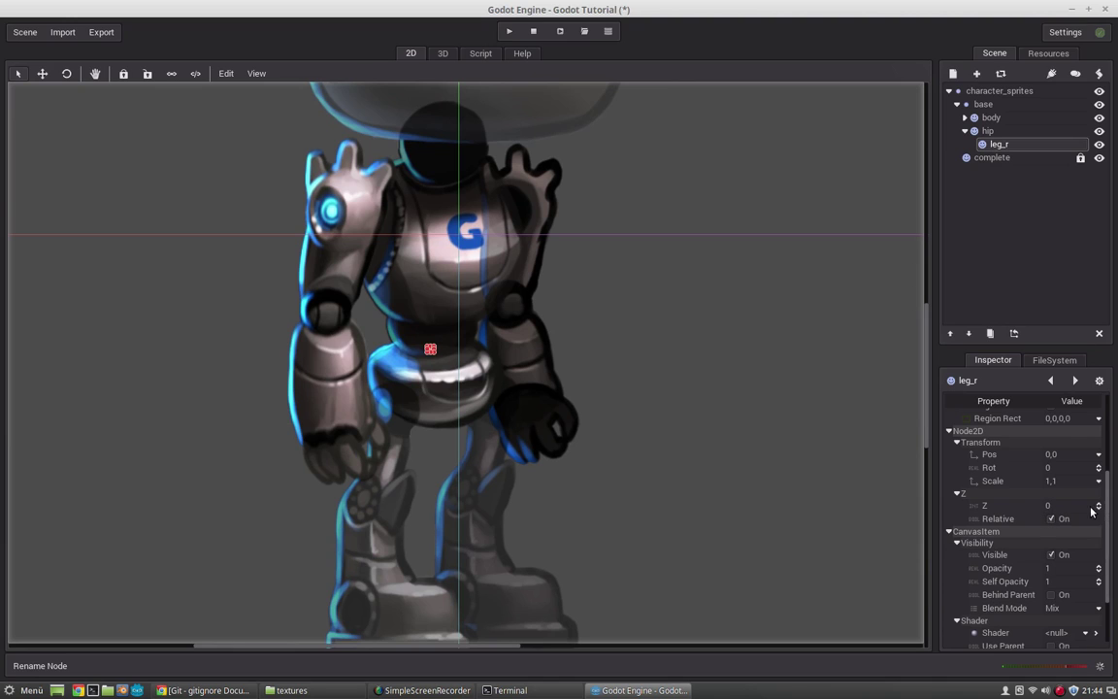
pyautogui.scroll(3, 1077, 489)
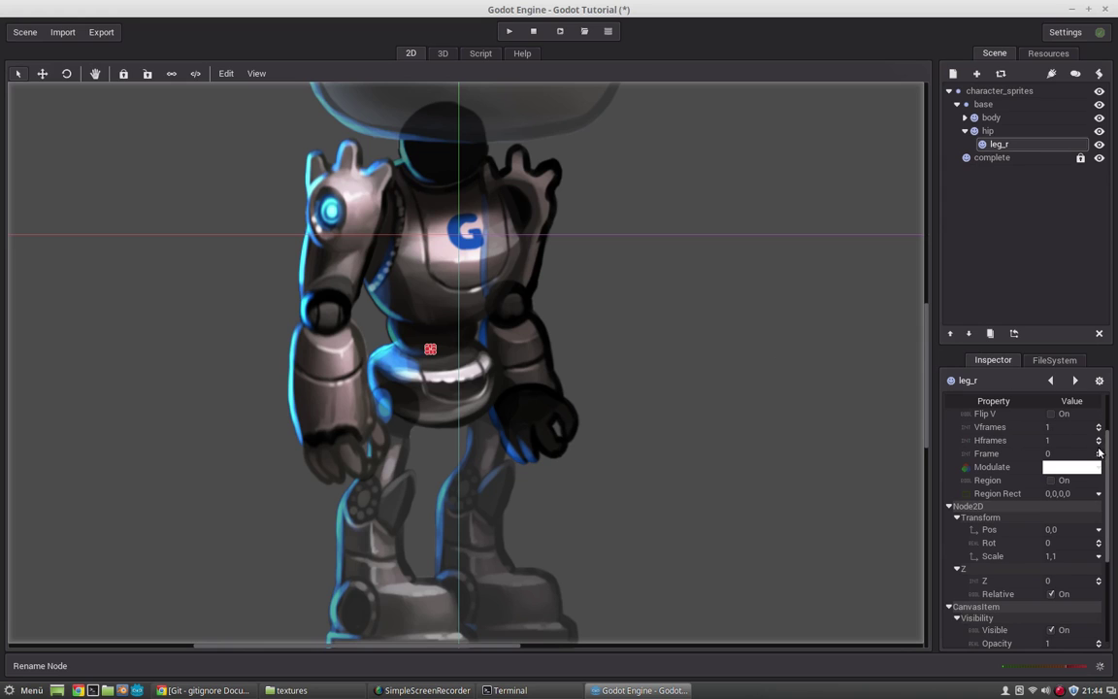
pyautogui.scroll(3, 995, 485)
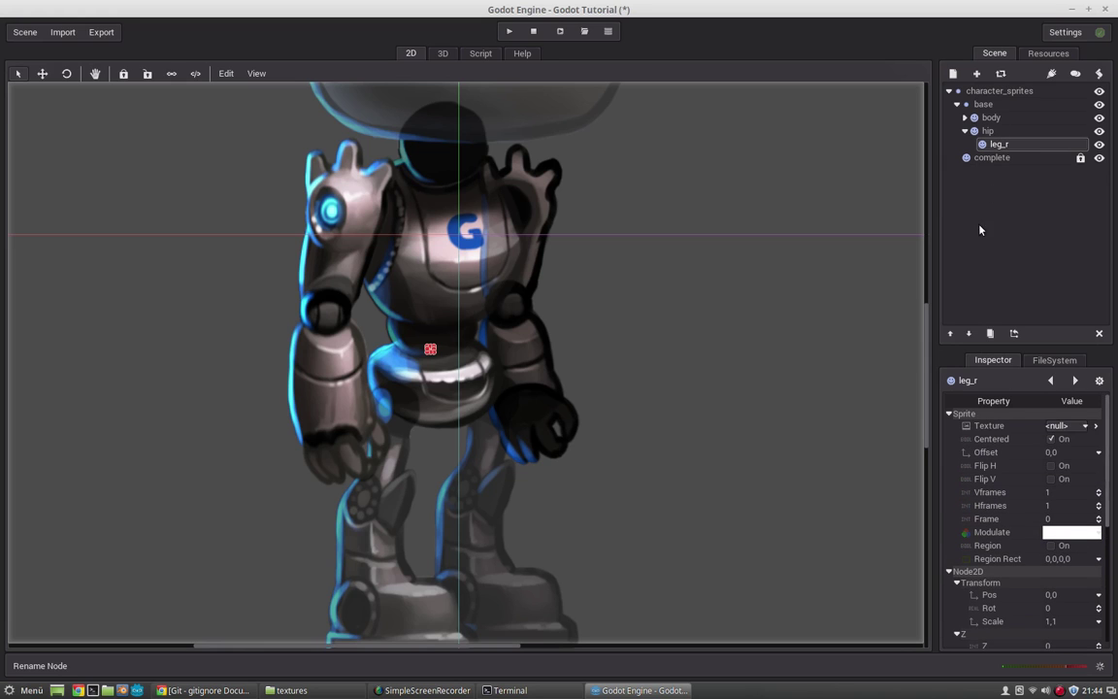
# - Load gBot_leg_r.png as the leg_r texture and place the sprite over the reference's right thigh with its pivot at the hip joint
pyautogui.click(1062, 434)
pyautogui.click(1065, 491)
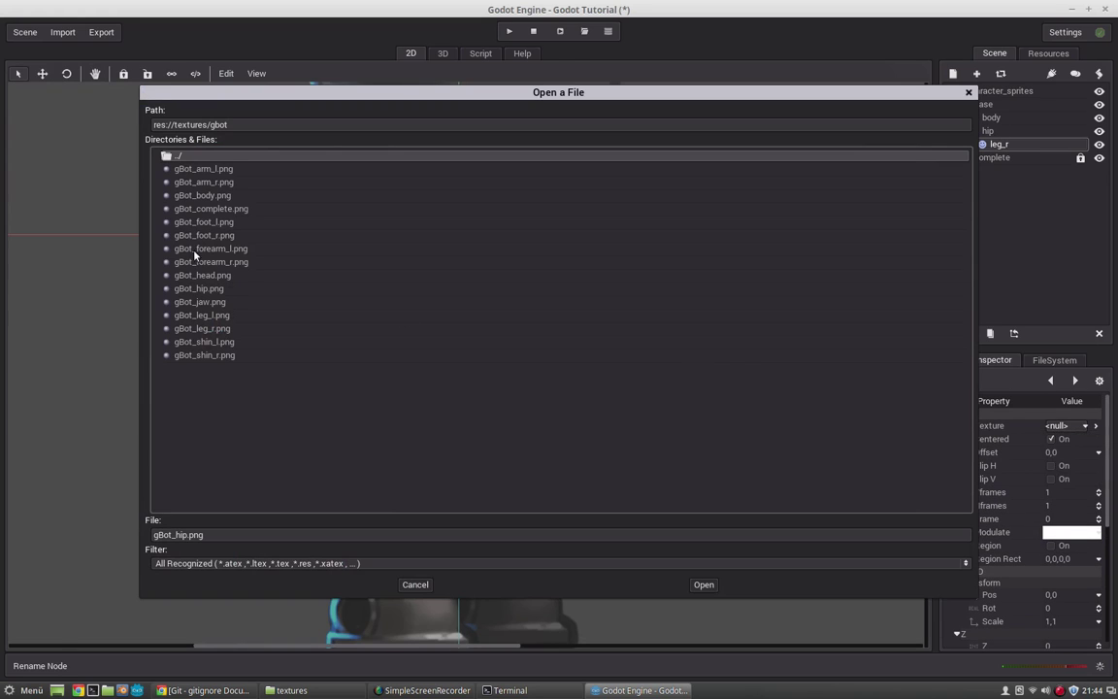
pyautogui.doubleClick(204, 329)
pyautogui.moveTo(471, 345); pyautogui.dragTo(722, 405)
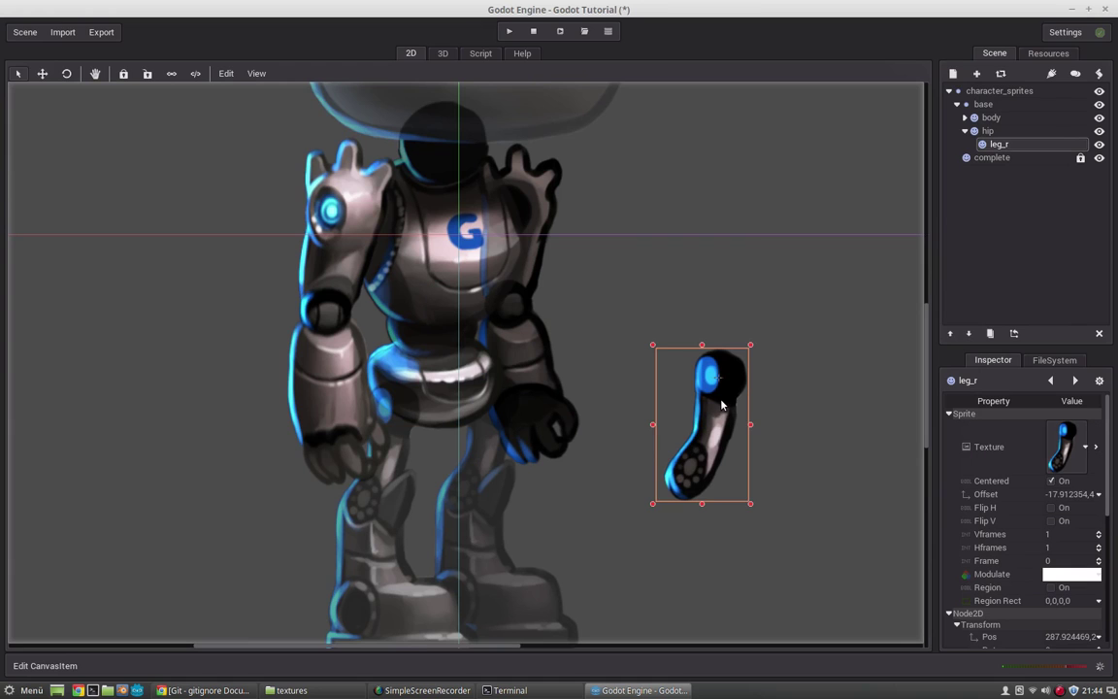
pyautogui.moveTo(721, 405); pyautogui.dragTo(396, 450)
# - Add a Sprite node as a child of leg_r and name it shin_r
pyautogui.hotkey('ctrl', 'a')
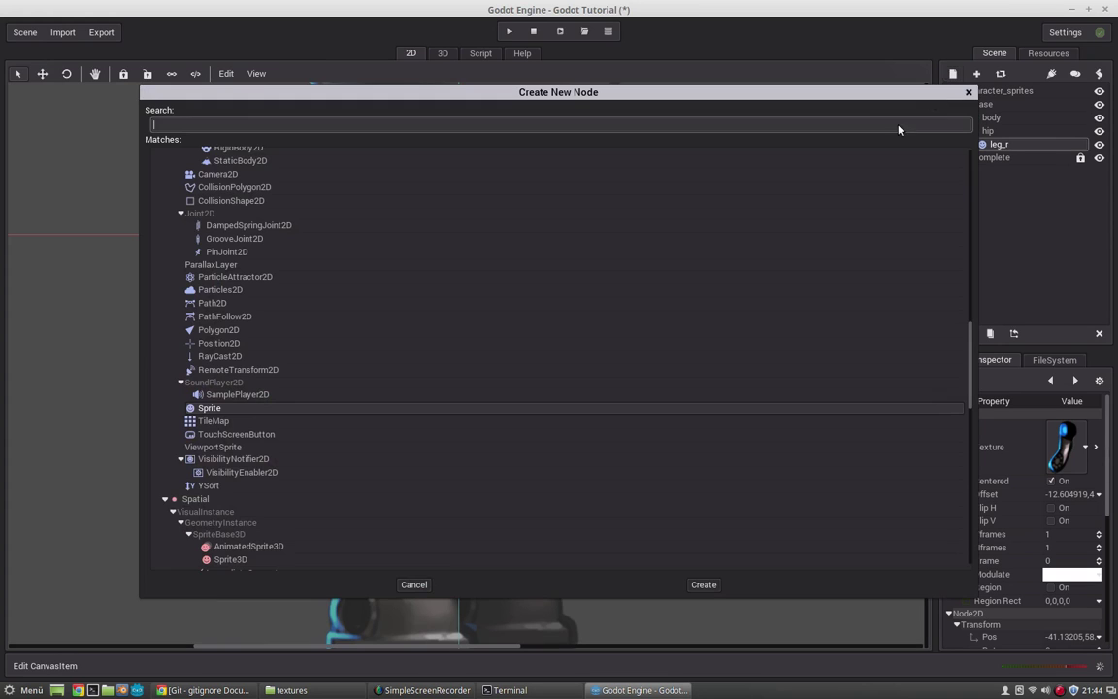
pyautogui.doubleClick(210, 409)
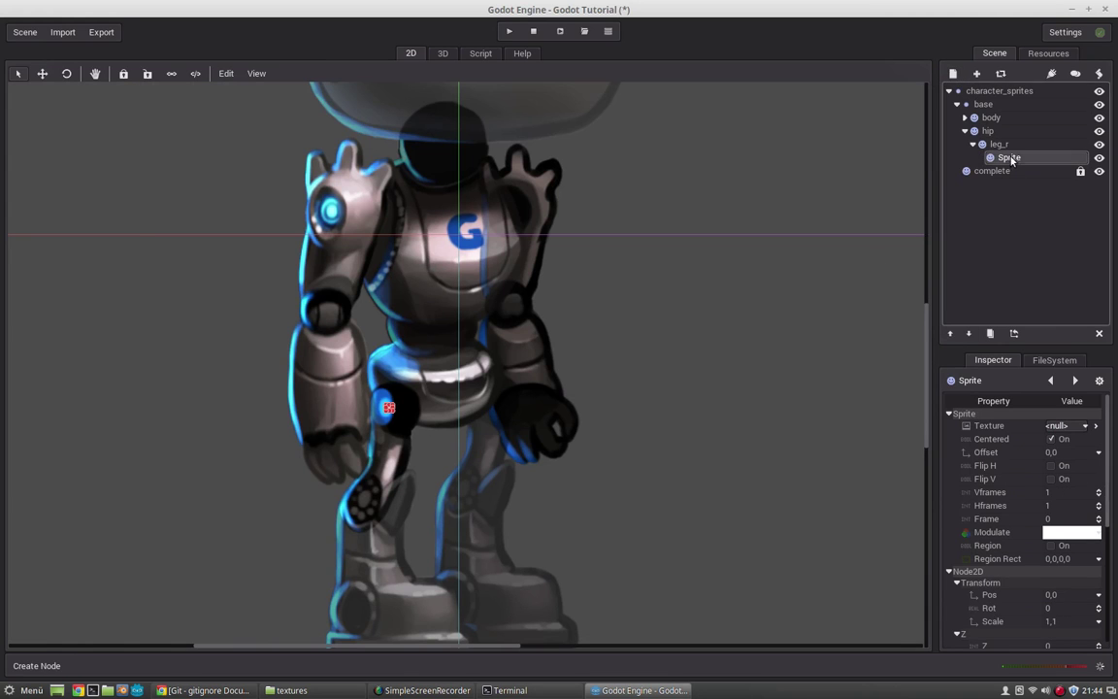
pyautogui.doubleClick(1010, 158)
pyautogui.write('shin_r')
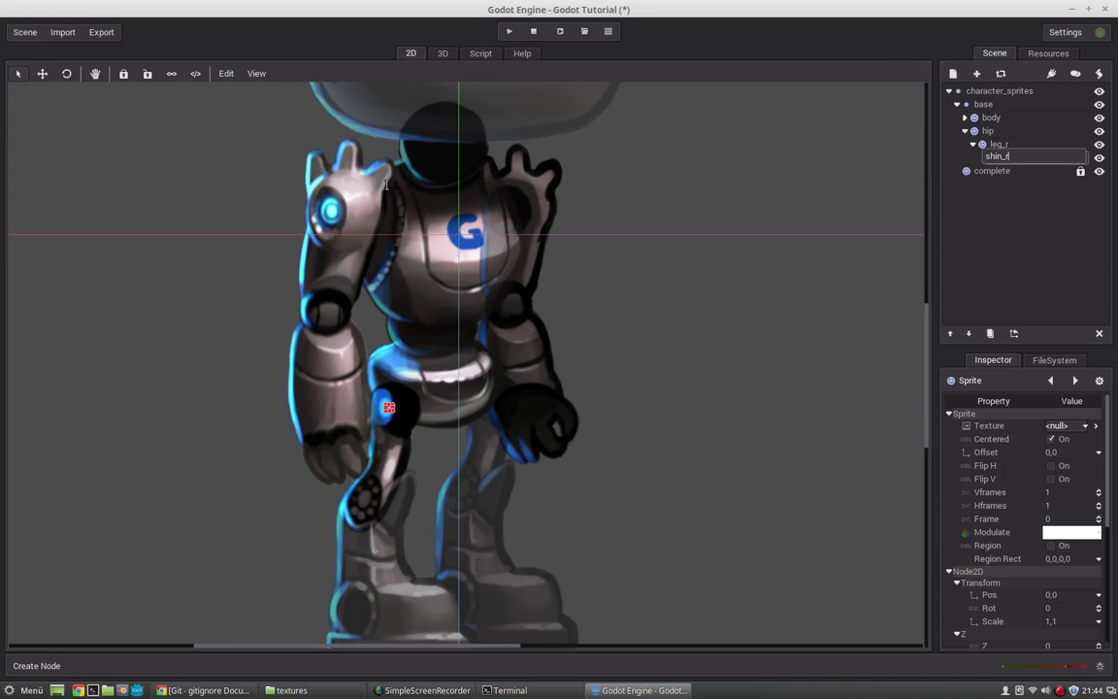
pyautogui.press('Return')
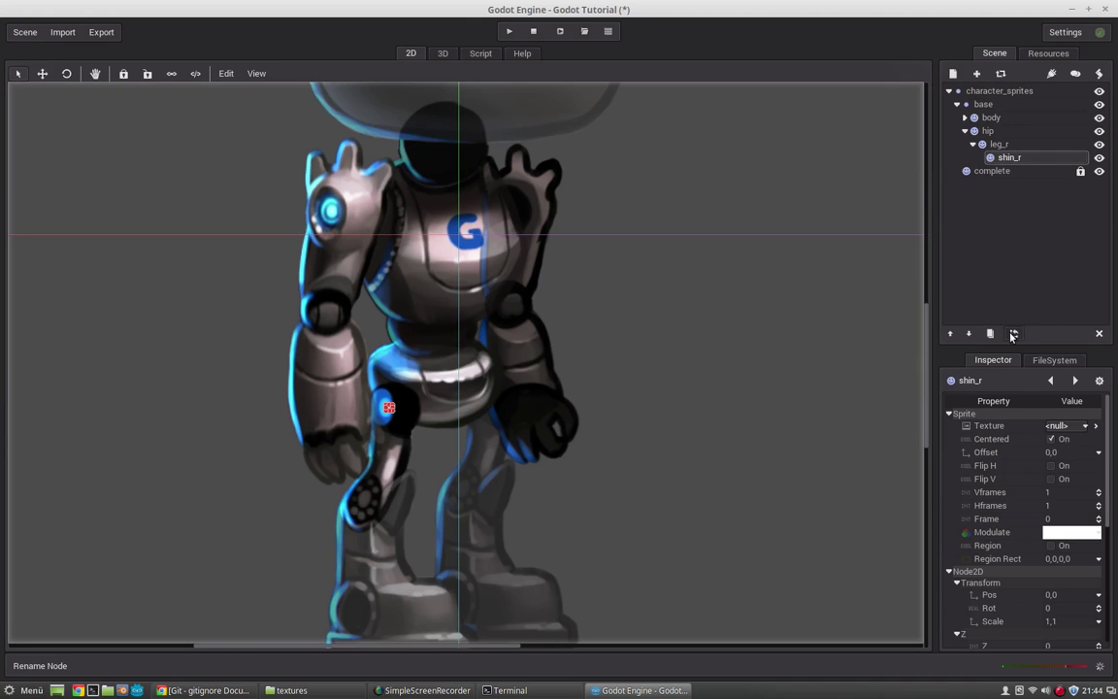
pyautogui.click(1013, 333)
pyautogui.press('Escape')
# - Load gBot_shin_r.png as the shin_r texture and place the sprite over the reference's right shin with its pivot at the knee
pyautogui.click(1062, 425)
pyautogui.click(1029, 492)
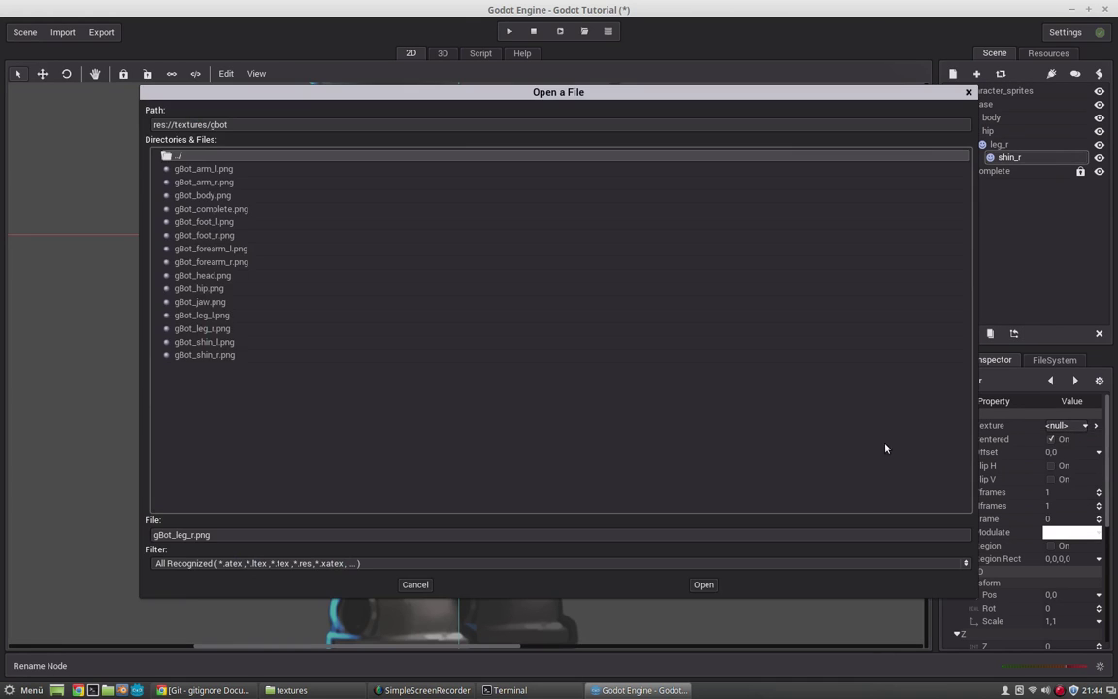
pyautogui.doubleClick(211, 355)
pyautogui.moveTo(378, 343); pyautogui.dragTo(389, 504)
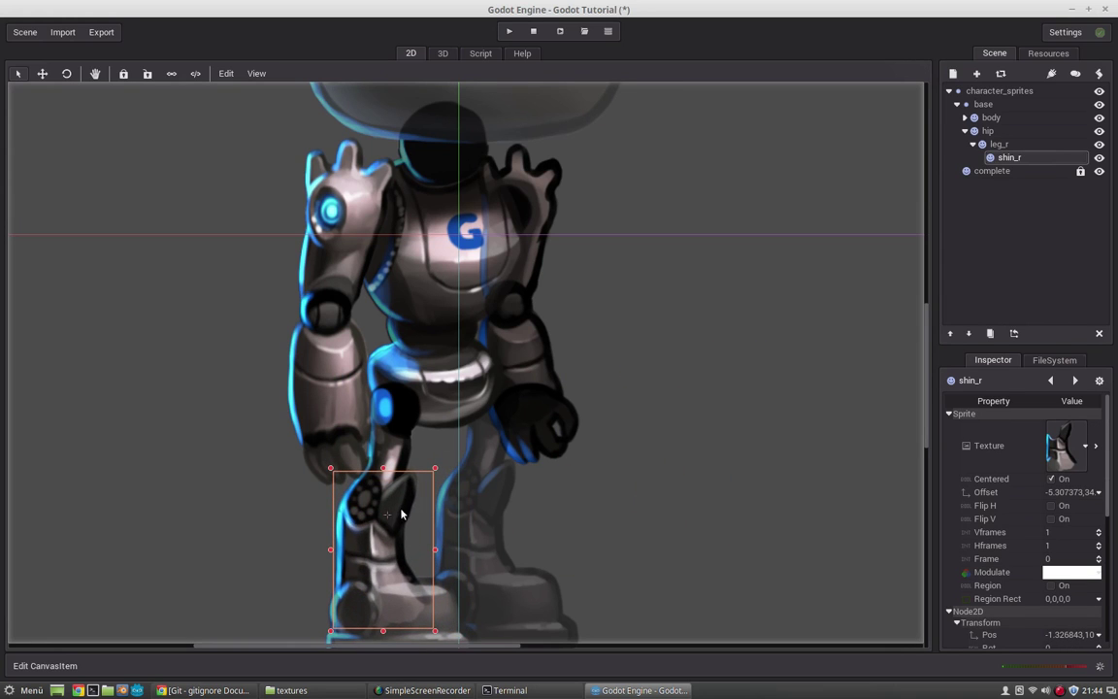
# - Add a Sprite node as a child of shin_r and name it foot_r
pyautogui.scroll(-4, 792, 302)
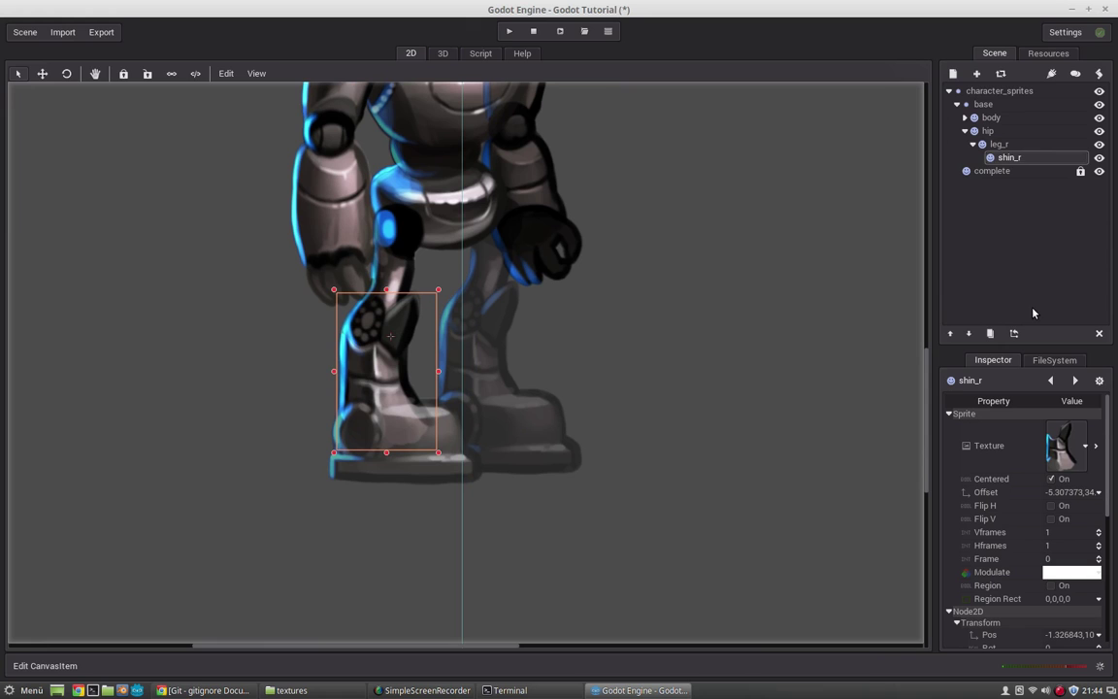
pyautogui.click(953, 74)
pyautogui.doubleClick(207, 366)
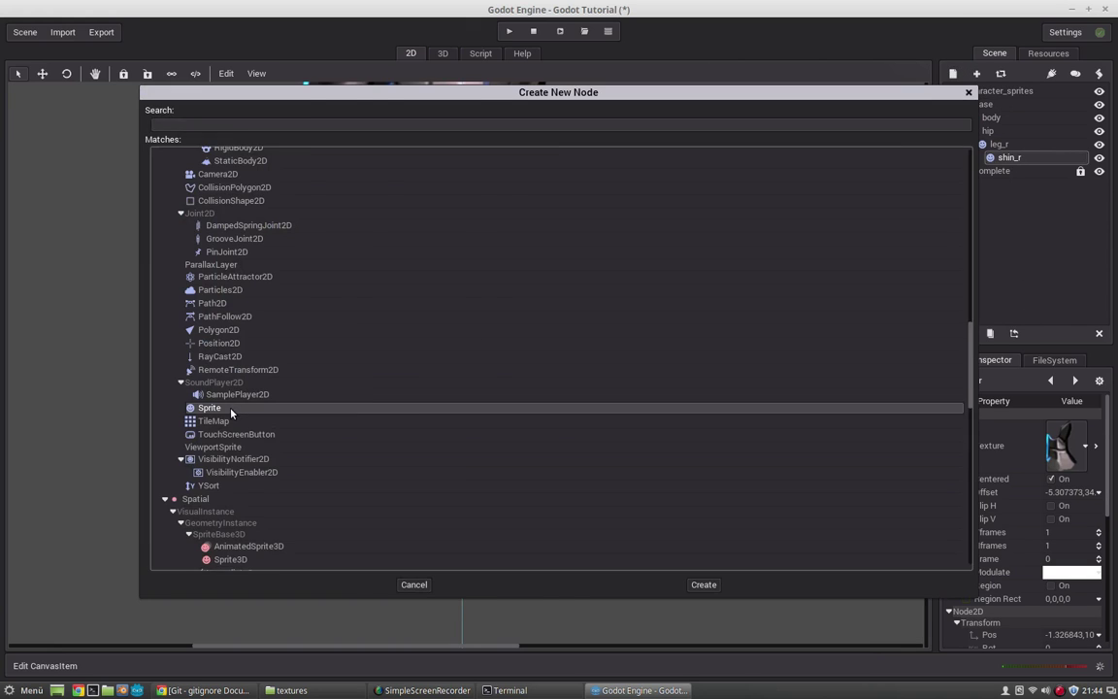
pyautogui.click(1015, 171)
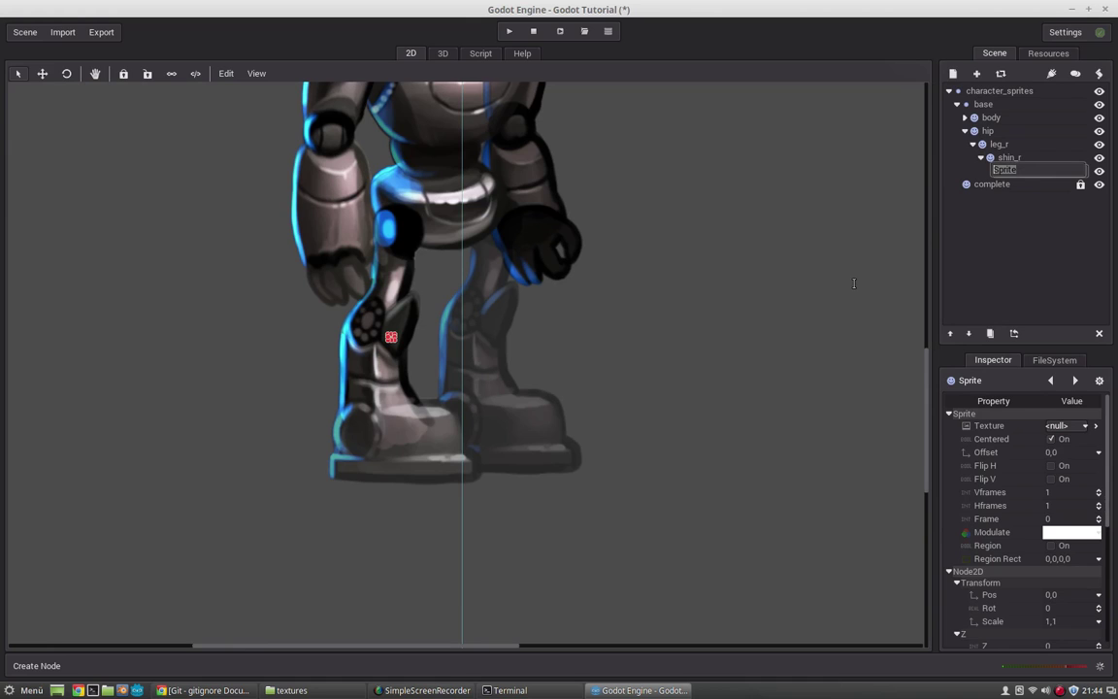
pyautogui.write('foot_r')
pyautogui.press('Return')
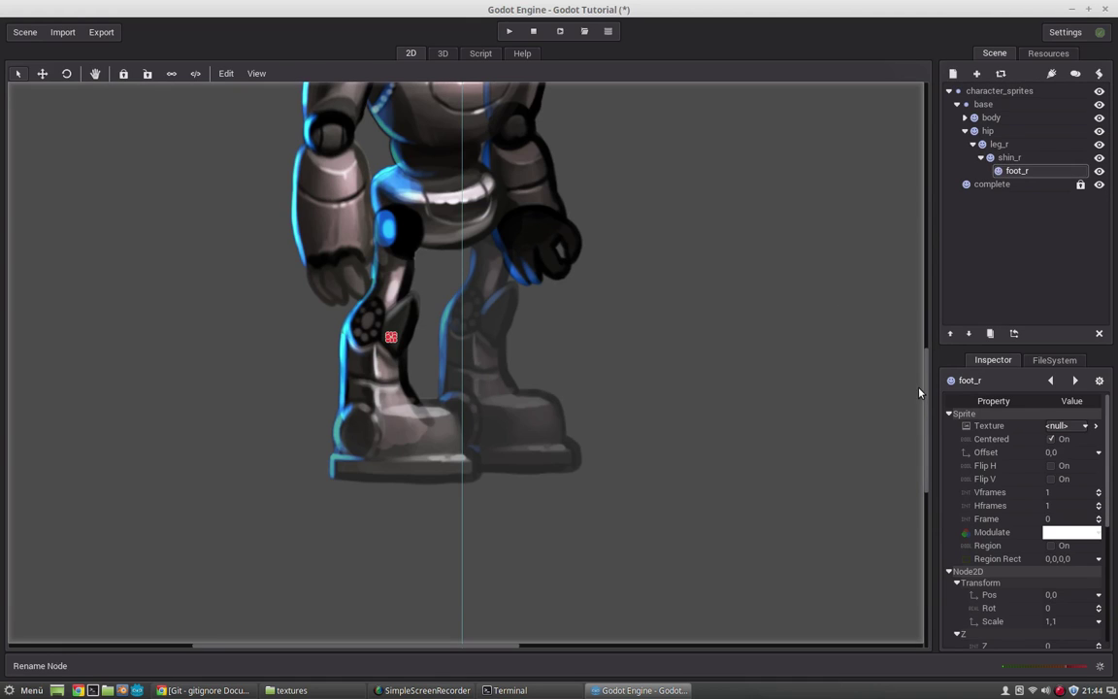
# - Load gBot_foot_r.png as the foot_r texture and place the sprite over the reference's right foot with its pivot at the ankle
pyautogui.click(1050, 427)
pyautogui.click(1043, 490)
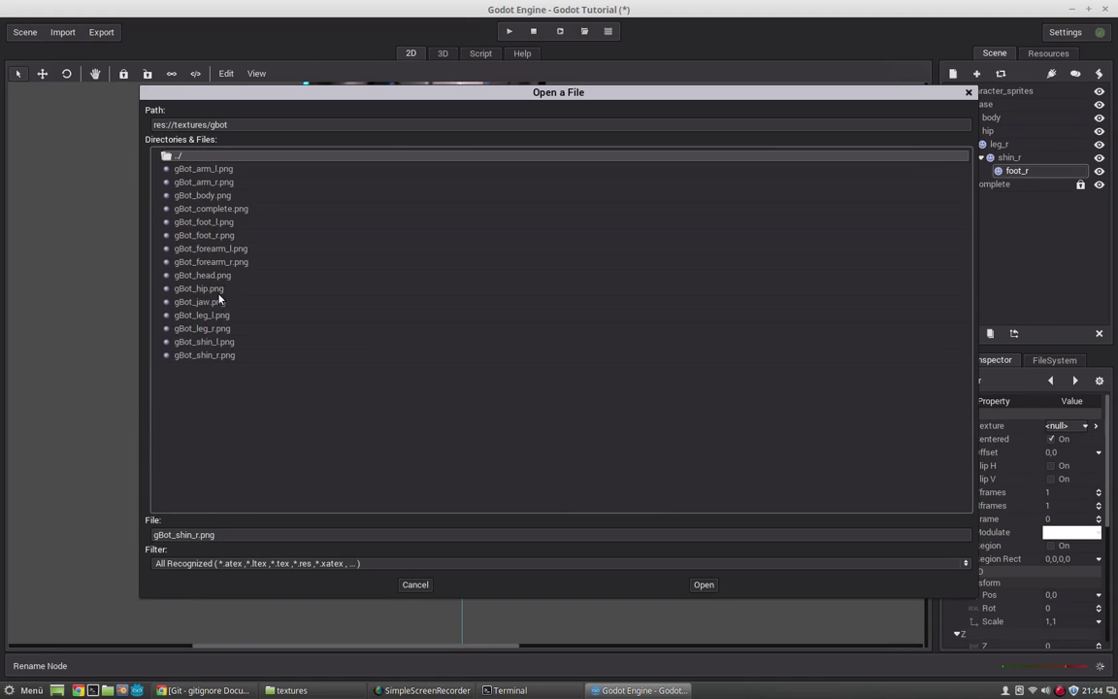
pyautogui.doubleClick(204, 235)
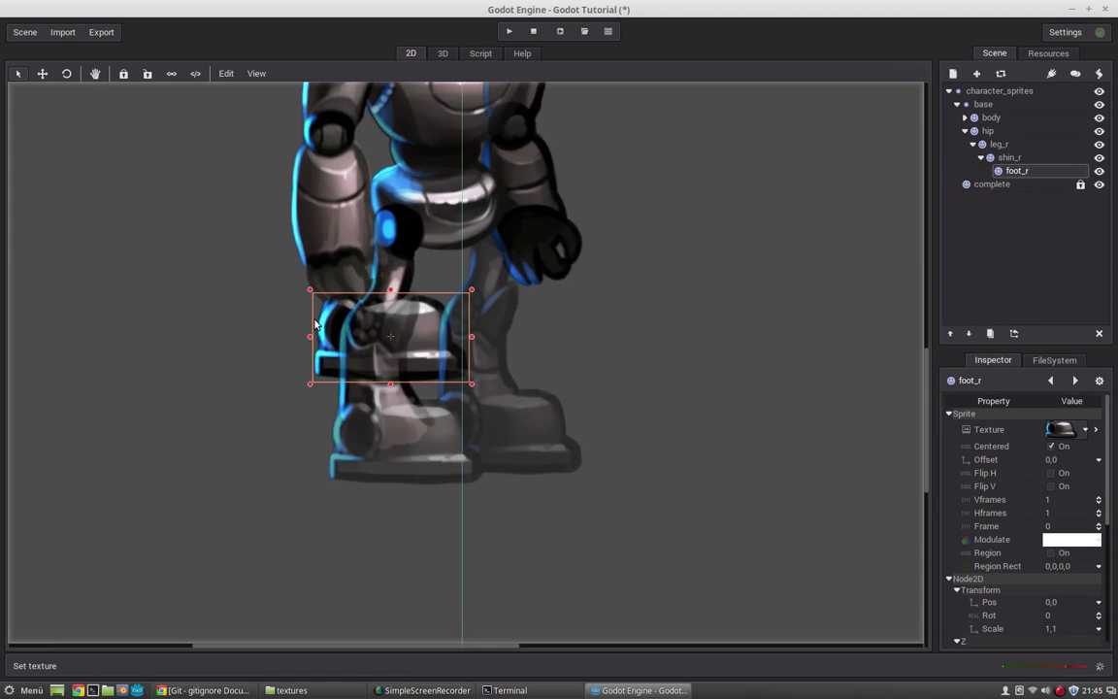
pyautogui.moveTo(393, 339); pyautogui.dragTo(426, 439)
pyautogui.click(972, 143)
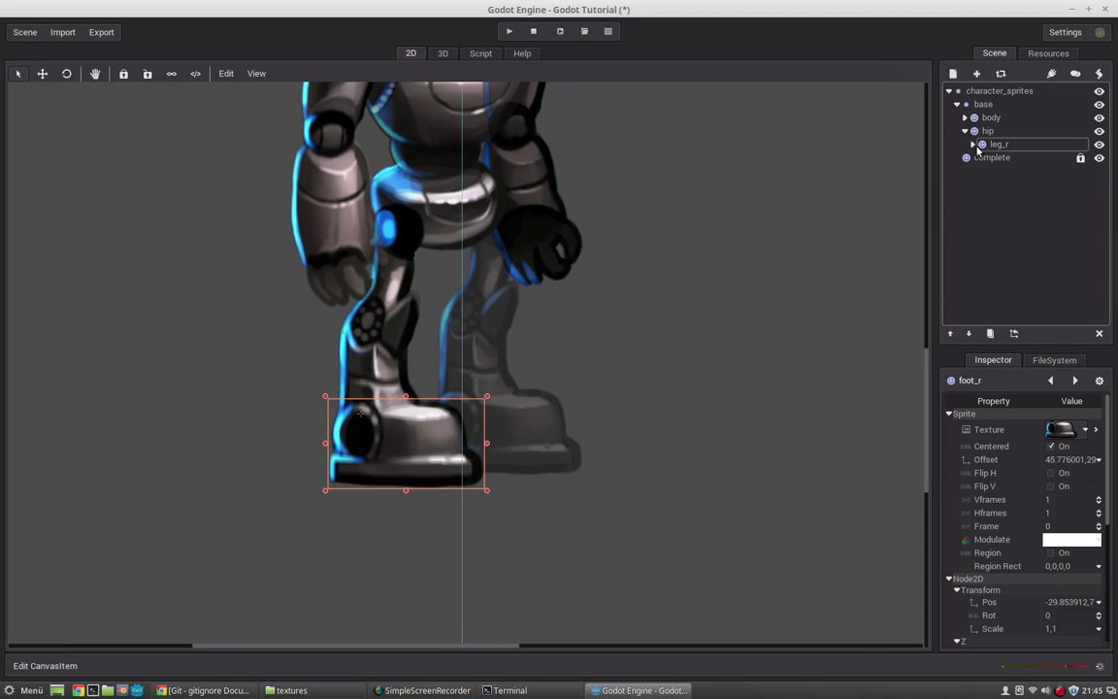
# - Add a Sprite node as a child of hip and name it leg_l
pyautogui.click(986, 130)
pyautogui.click(957, 73)
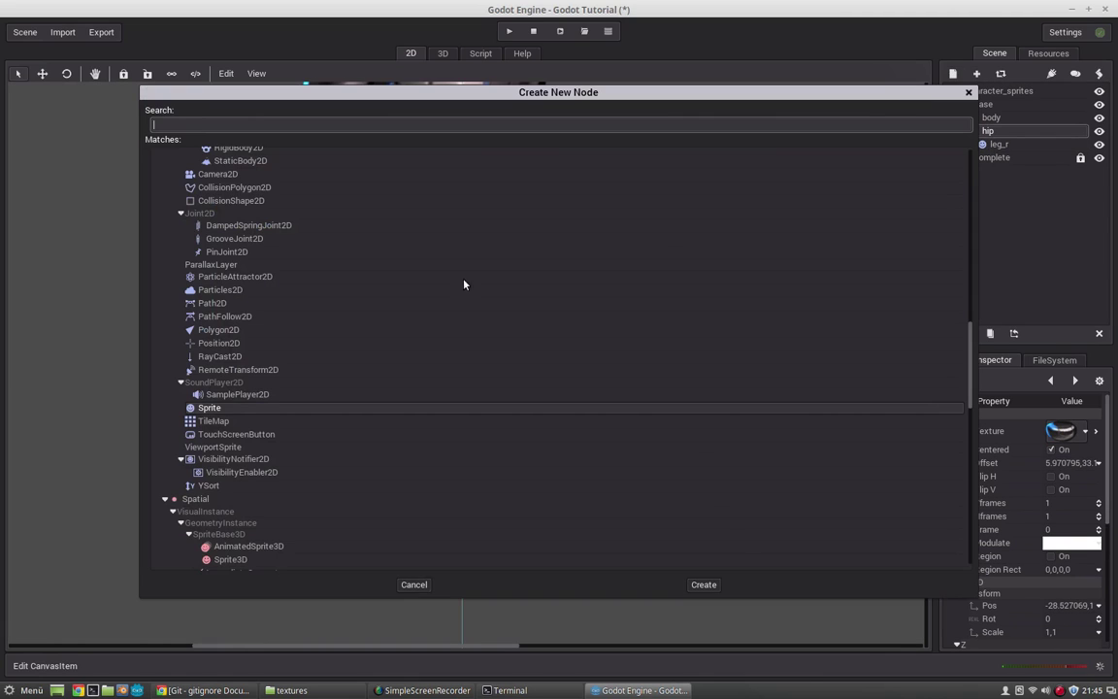
pyautogui.doubleClick(217, 408)
pyautogui.click(1005, 158)
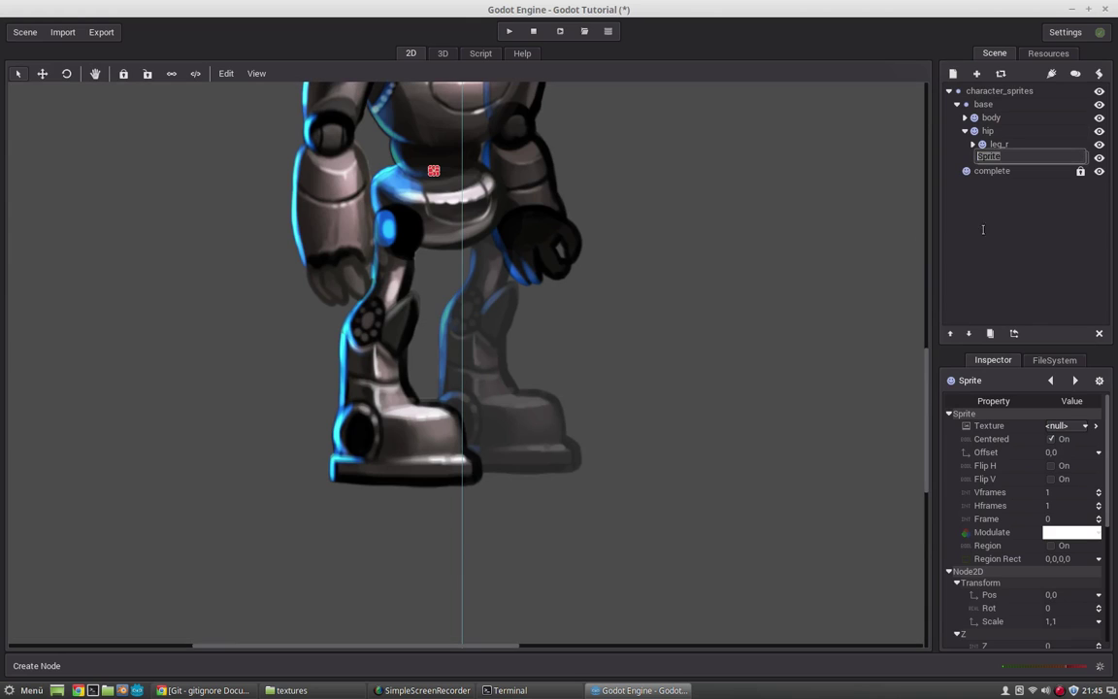
pyautogui.write('leg_l')
pyautogui.press('Return')
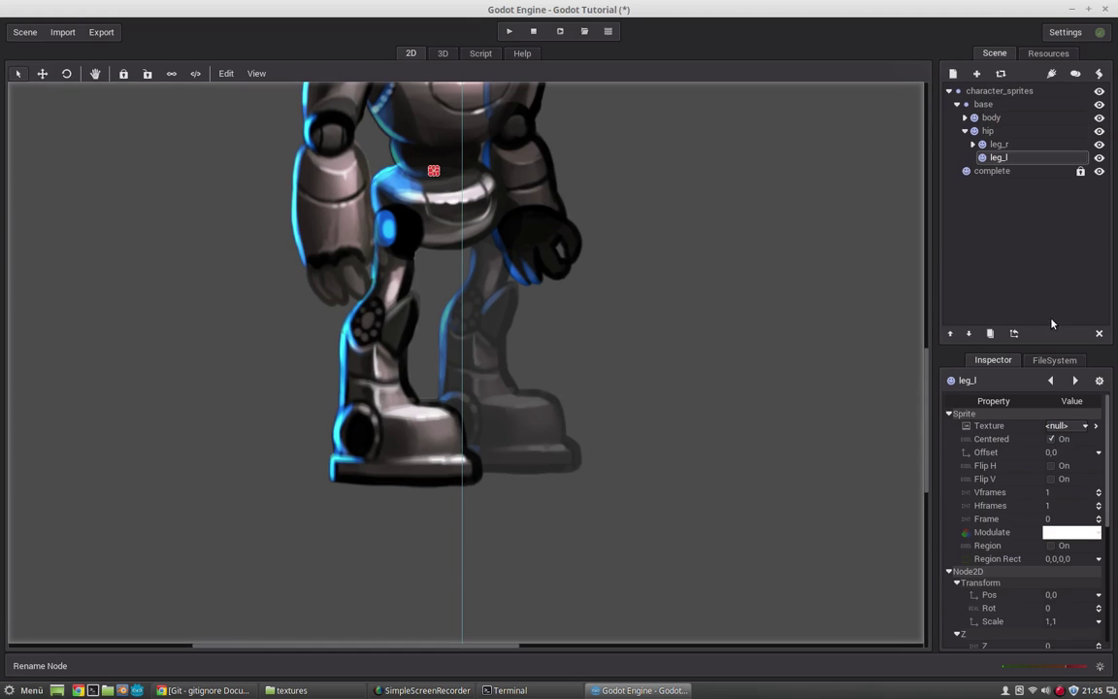
# - Load gBot_leg_l.png as the leg_l texture and place the sprite over the reference's left thigh with its pivot at the hip joint
pyautogui.click(1059, 427)
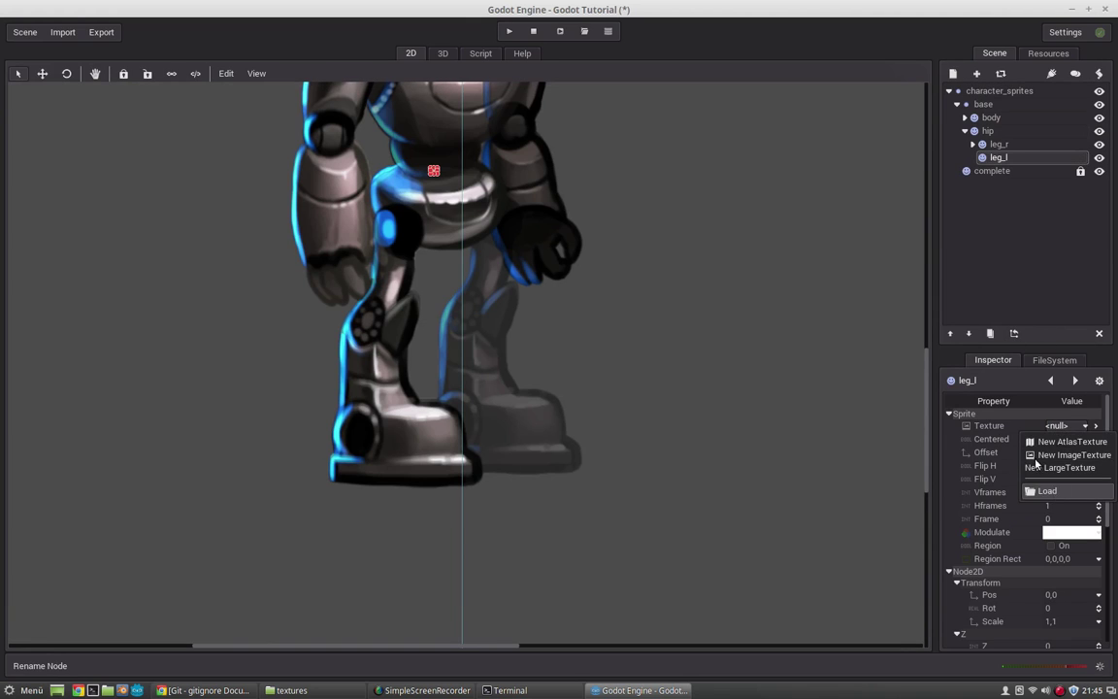
pyautogui.click(970, 442)
pyautogui.doubleClick(202, 314)
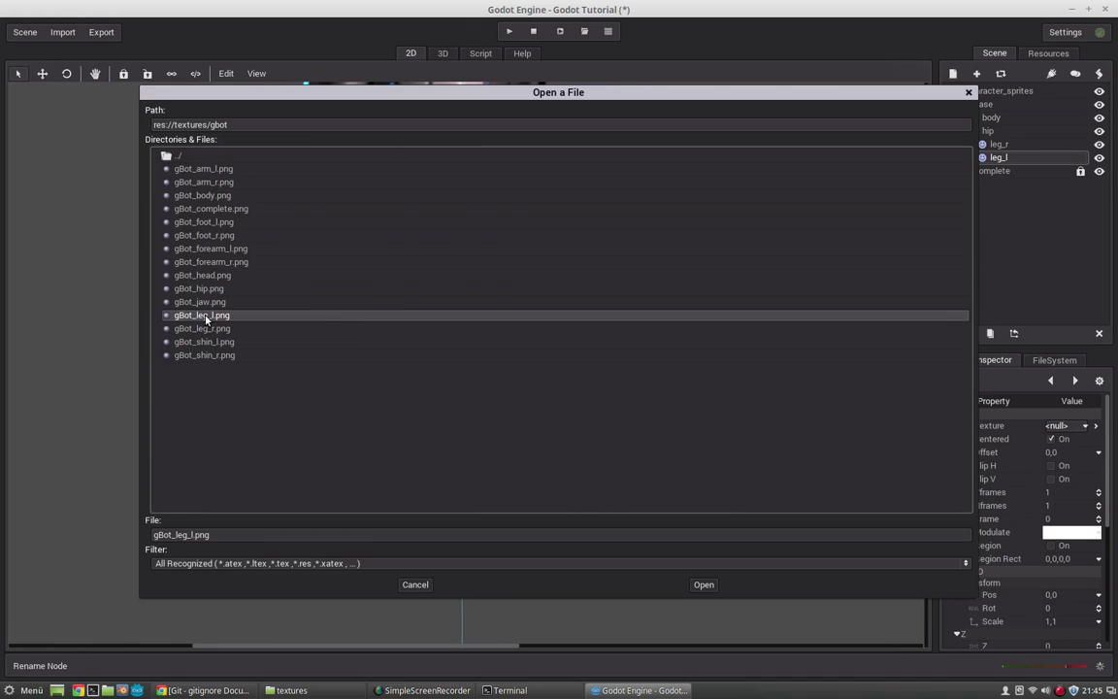
pyautogui.moveTo(411, 167); pyautogui.dragTo(497, 269)
pyautogui.press('Left')
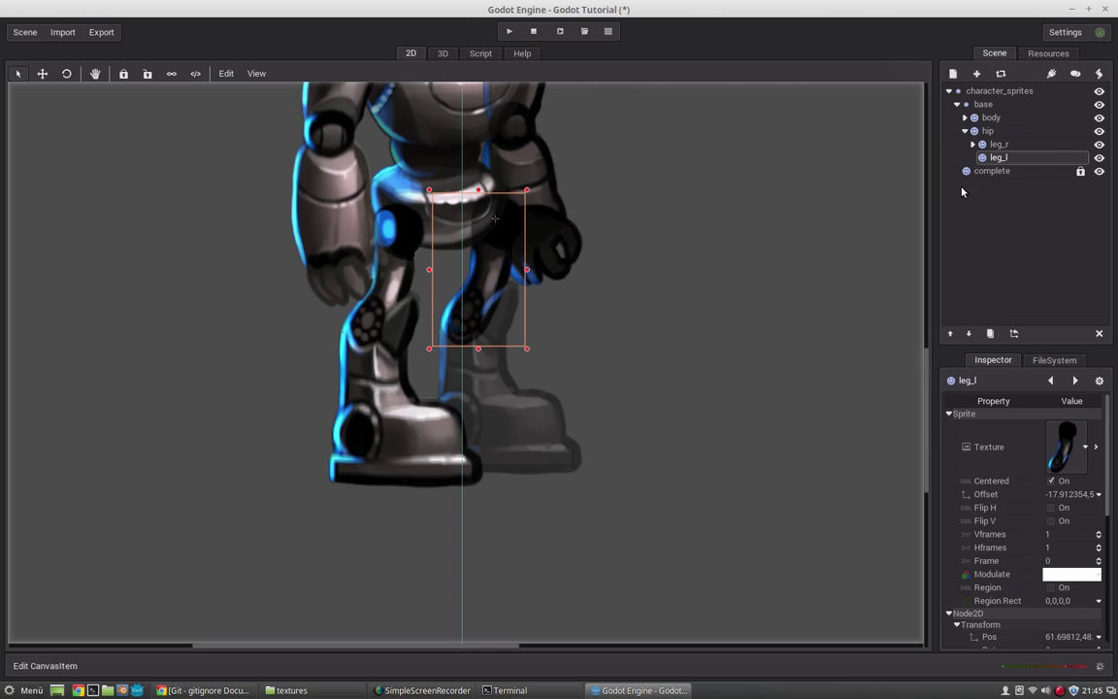
# - Add a Sprite node as a child of leg_l and name it shin_l
pyautogui.click(1014, 333)
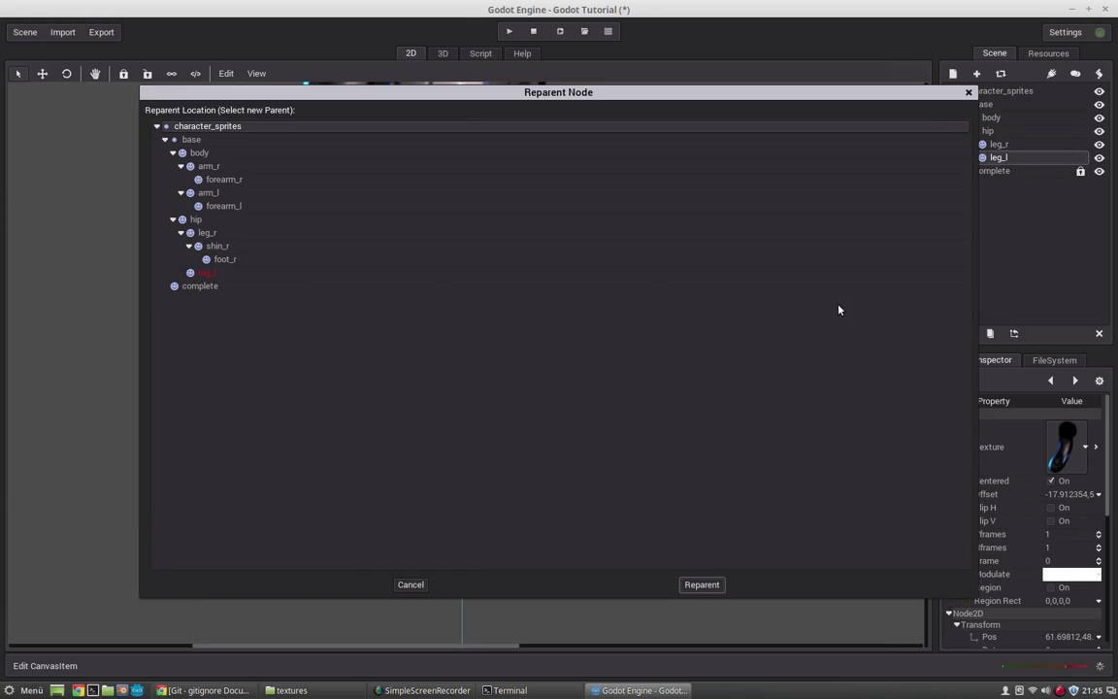
pyautogui.press('Escape')
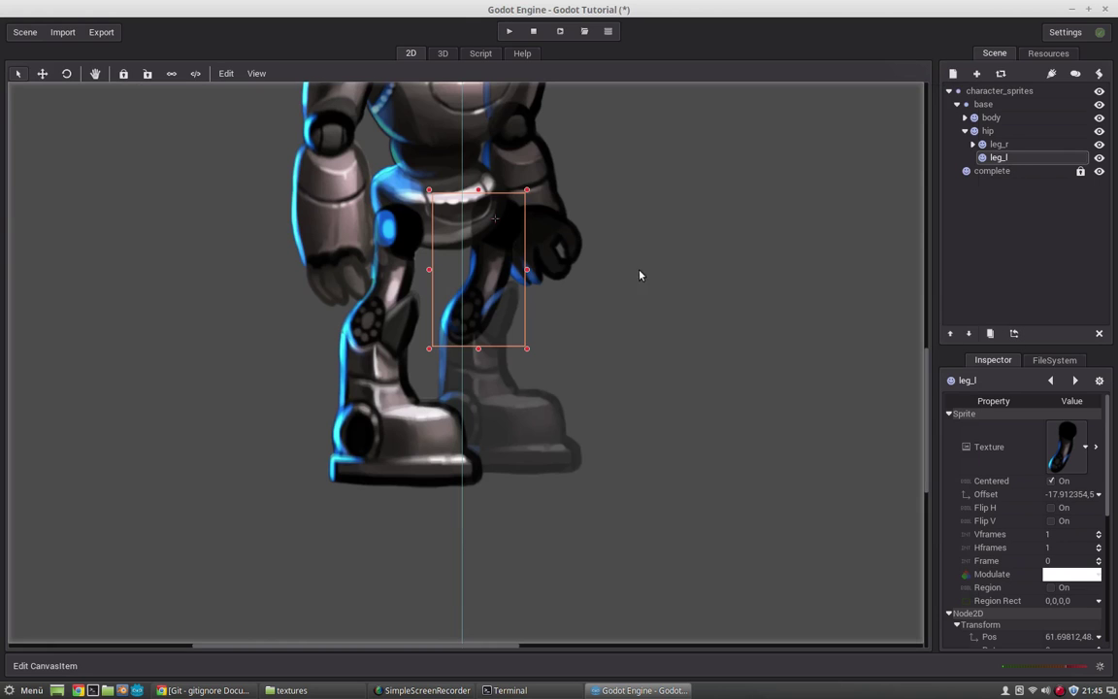
pyautogui.click(976, 73)
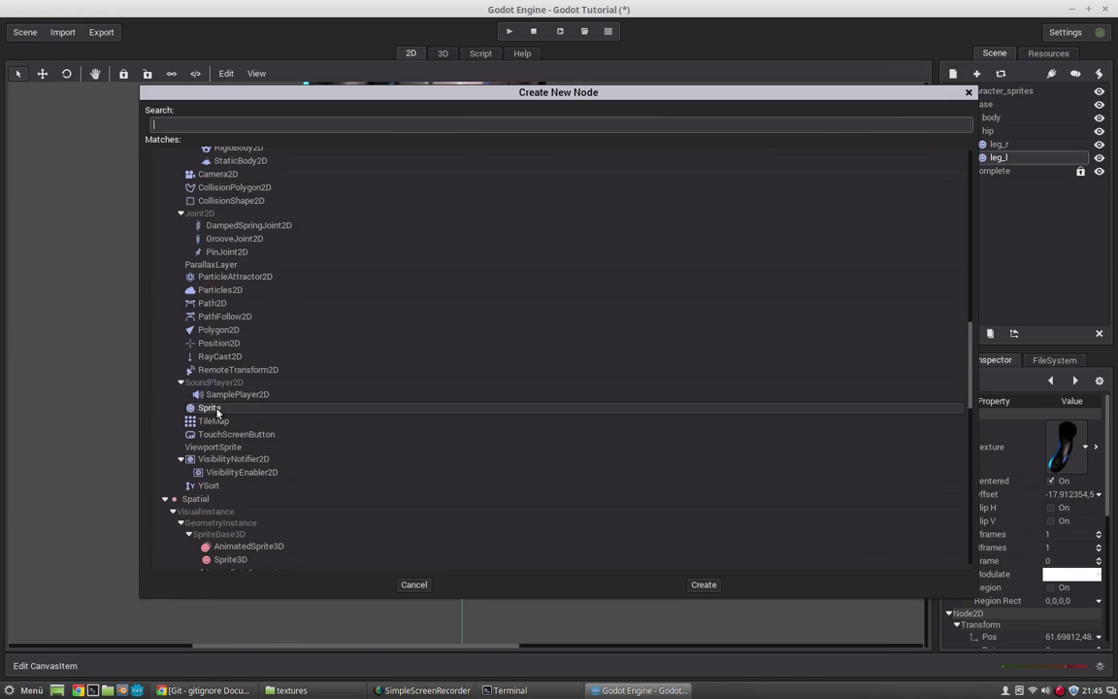
pyautogui.doubleClick(210, 407)
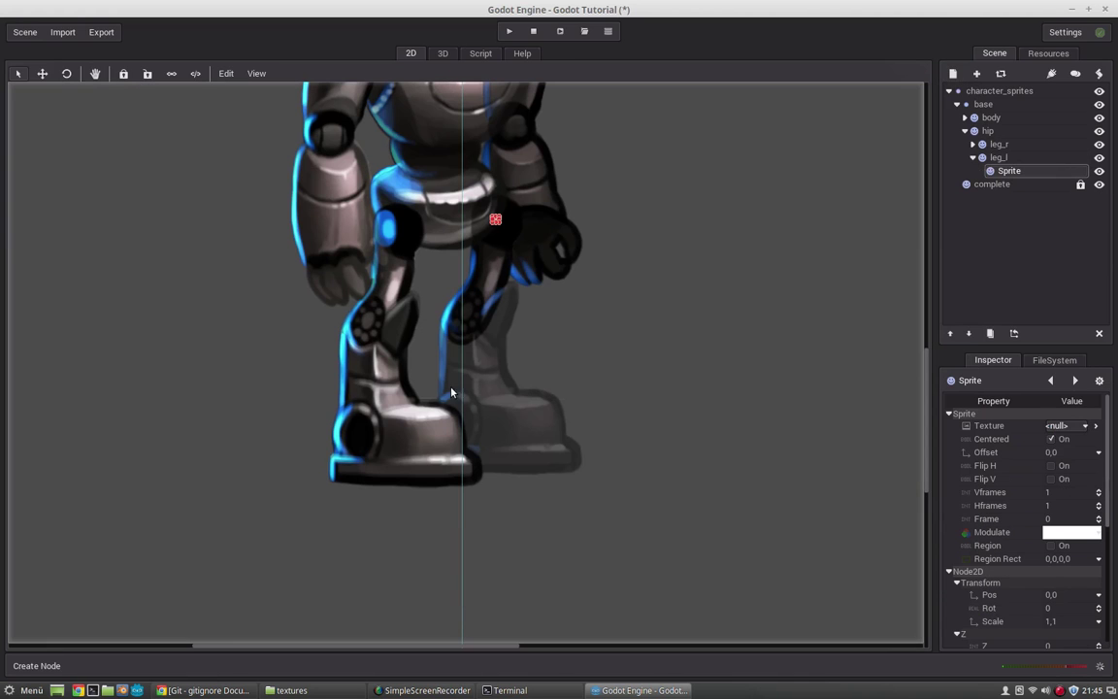
pyautogui.click(1009, 171)
pyautogui.write('shin_l')
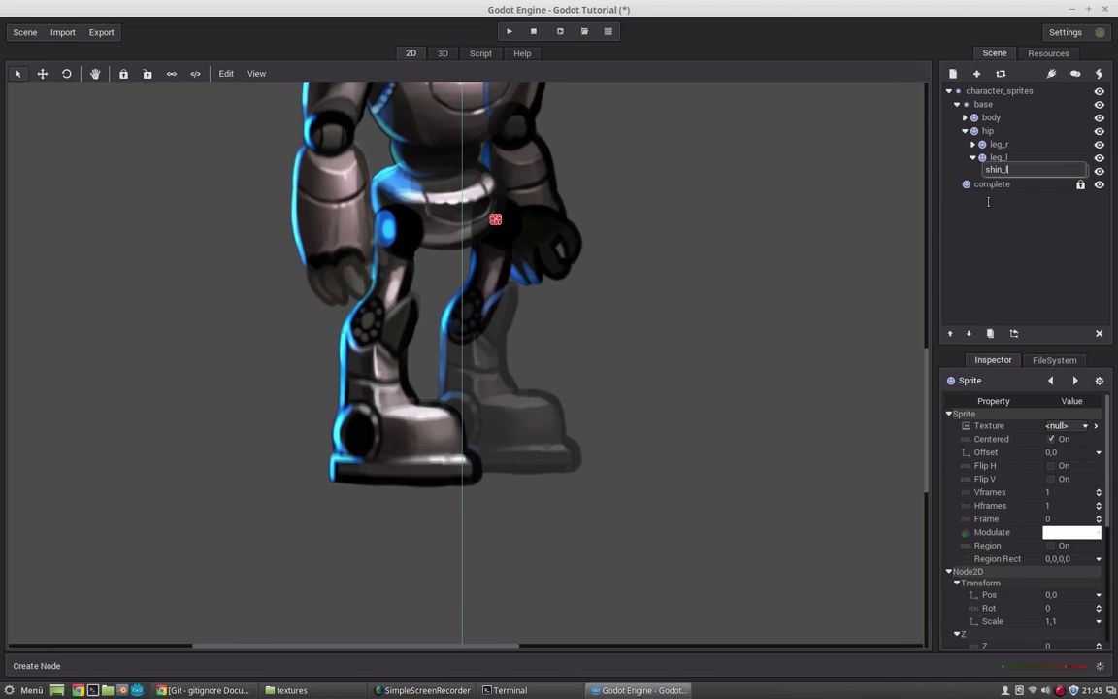
pyautogui.press('Return')
# - Load gBot_shin_l.png as the shin_l texture and place the sprite over the reference's left shin with its pivot at the knee
pyautogui.click(1058, 425)
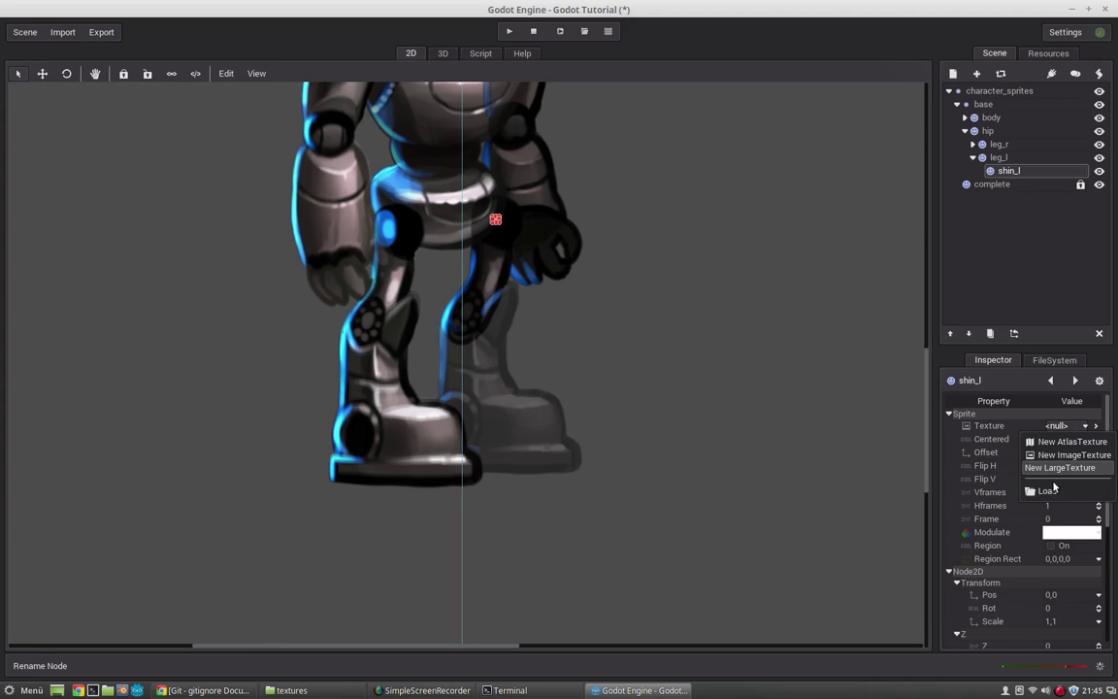
pyautogui.click(1038, 490)
pyautogui.doubleClick(207, 342)
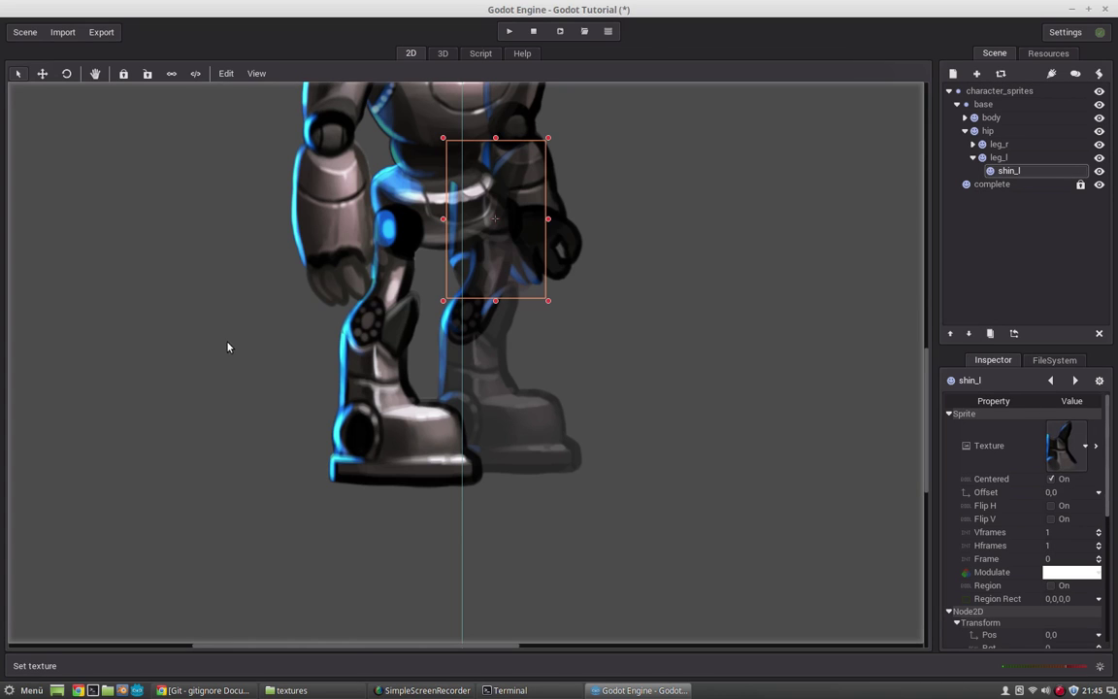
pyautogui.moveTo(509, 248); pyautogui.dragTo(498, 384)
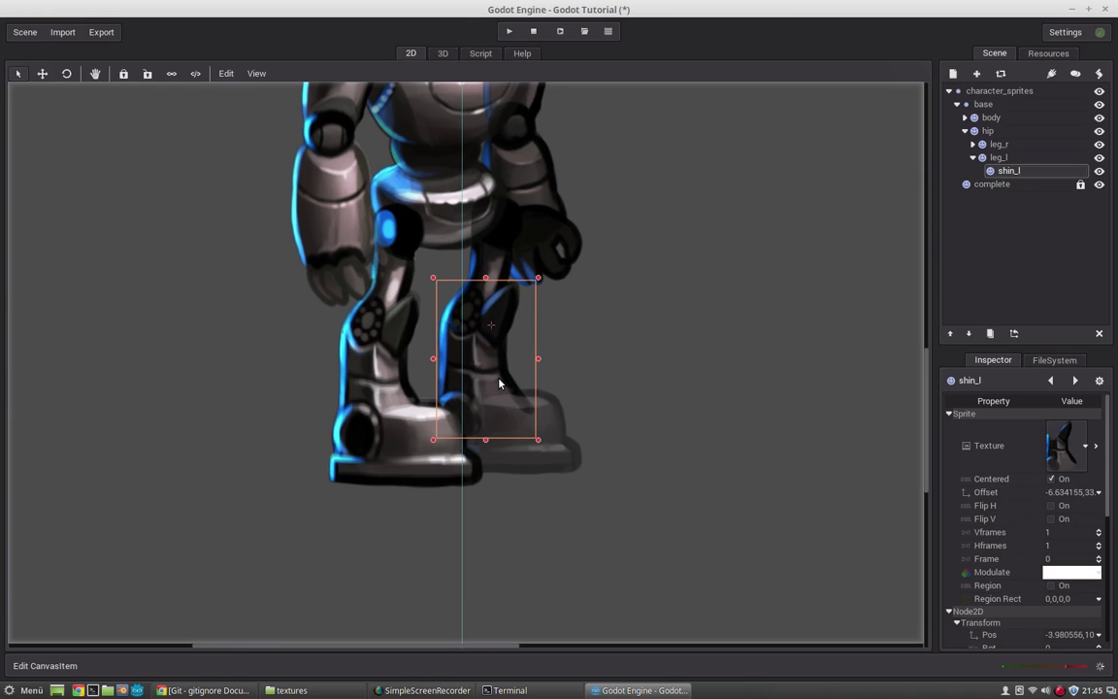
# - Add a Sprite node as a child of shin_l and name it foot_l
pyautogui.click(976, 74)
pyautogui.doubleClick(211, 411)
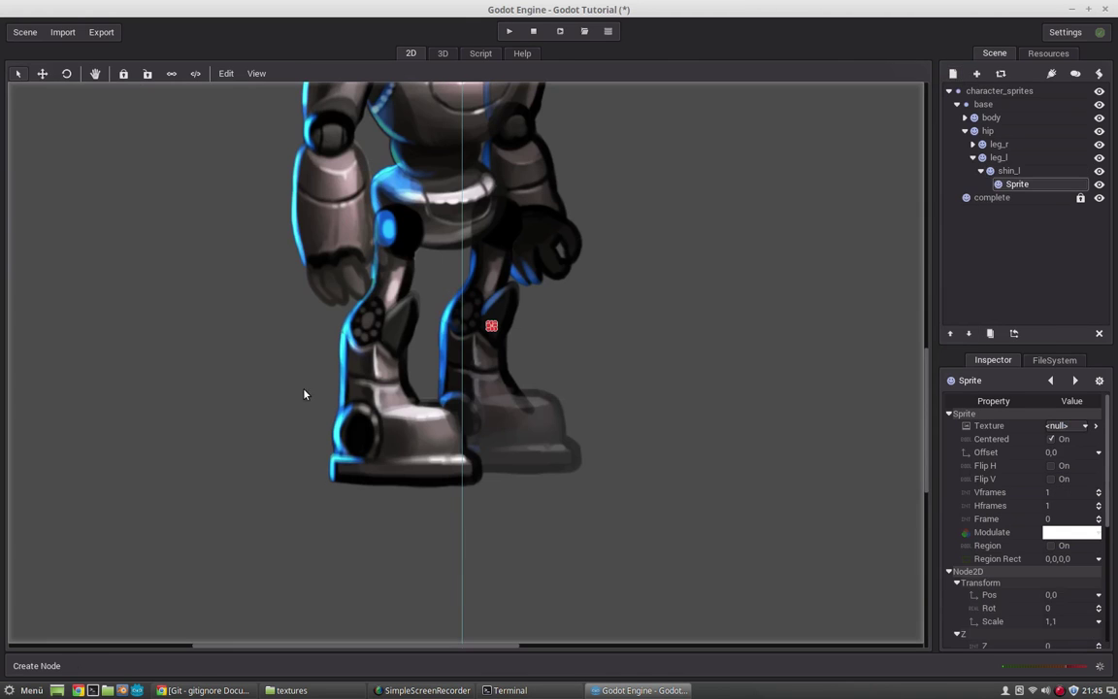
pyautogui.click(1013, 188)
pyautogui.write('foot_l')
pyautogui.press('Return')
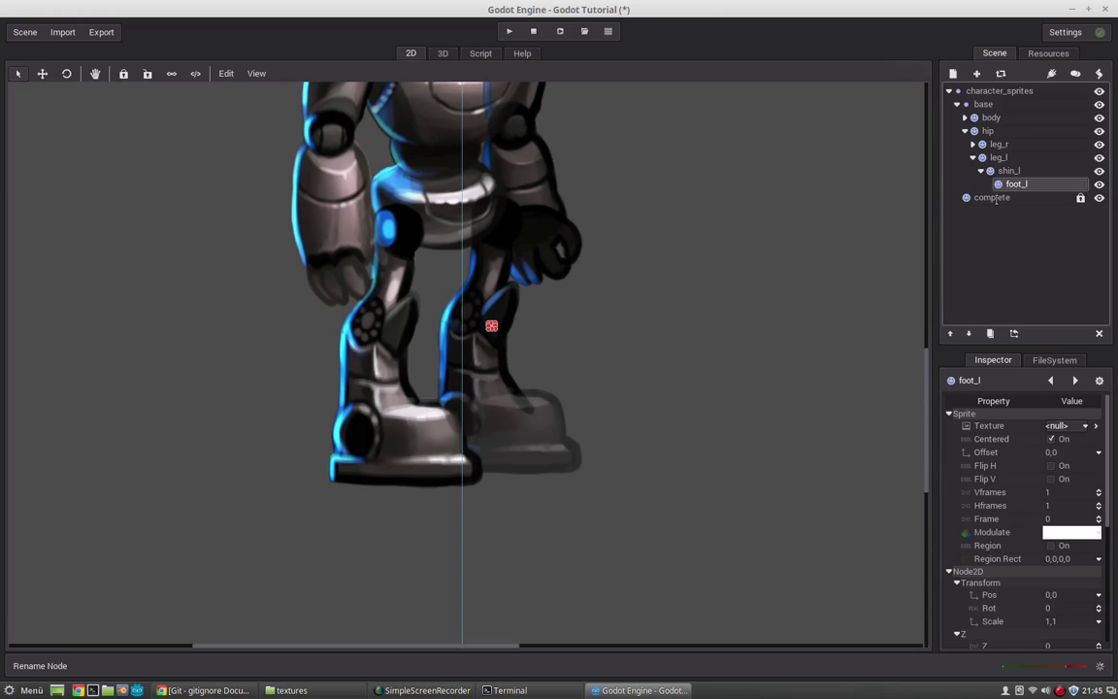
# - Load gBot_foot_l.png as the foot_l texture and place the sprite over the reference's left foot with its pivot at the ankle
pyautogui.click(1064, 427)
pyautogui.click(1048, 491)
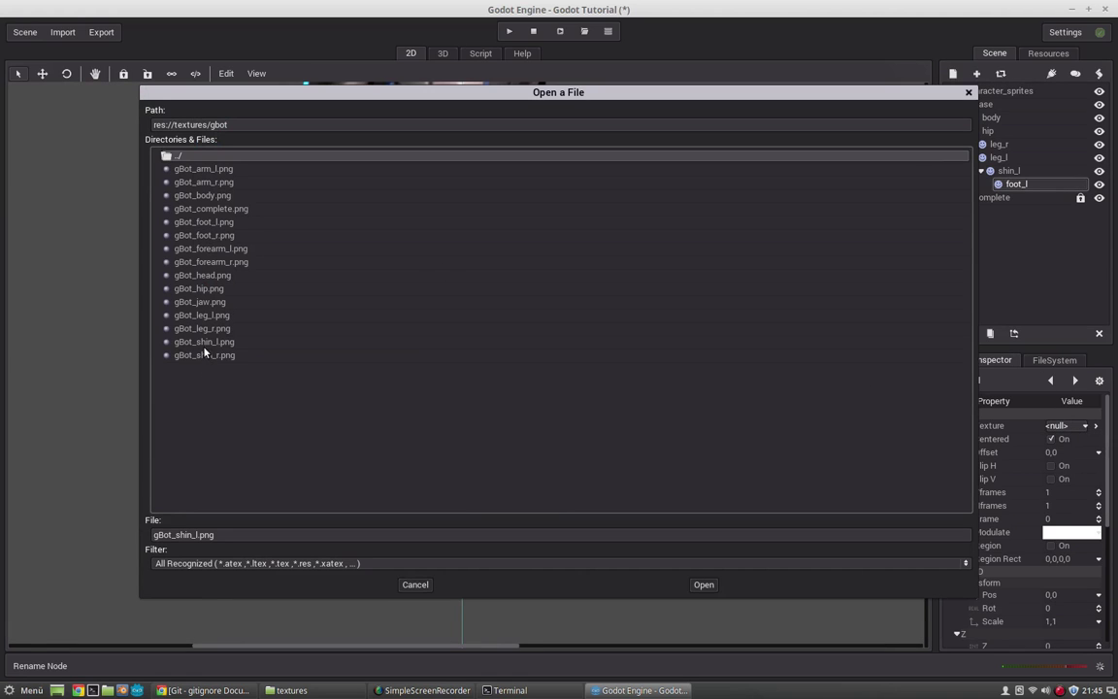
pyautogui.doubleClick(206, 235)
pyautogui.moveTo(525, 336); pyautogui.dragTo(529, 424)
# - Collapse the hip branch, then add a Sprite node as a child of body and name it head
pyautogui.scroll(5, 679, 310)
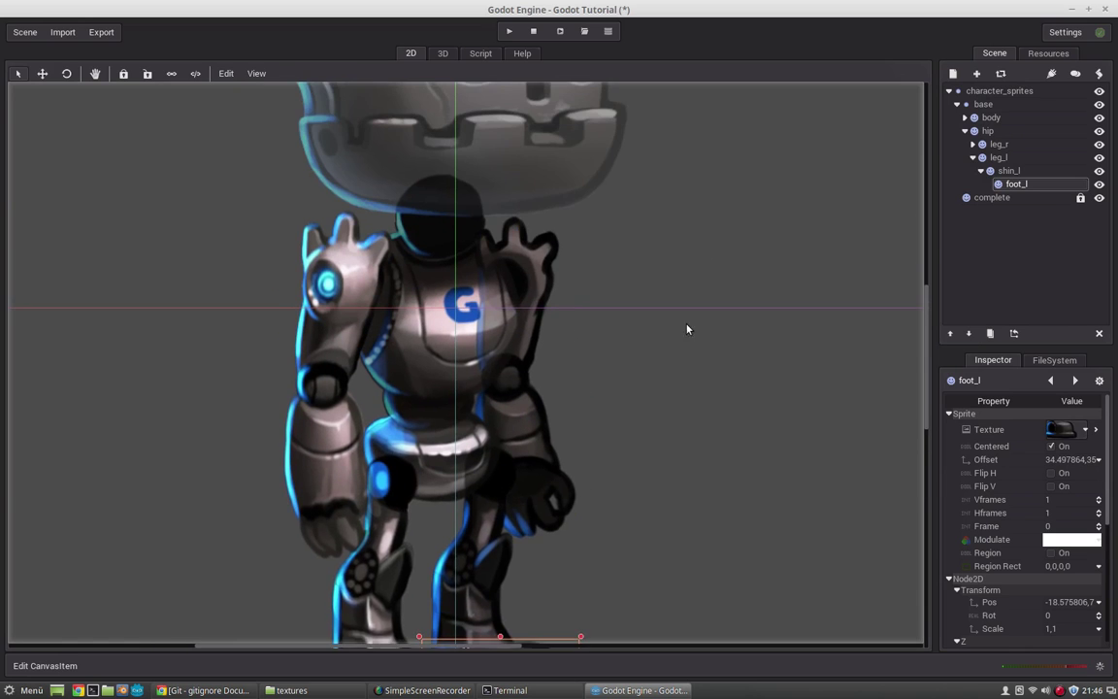
pyautogui.scroll(3, 686, 329)
pyautogui.click(965, 130)
pyautogui.click(964, 118)
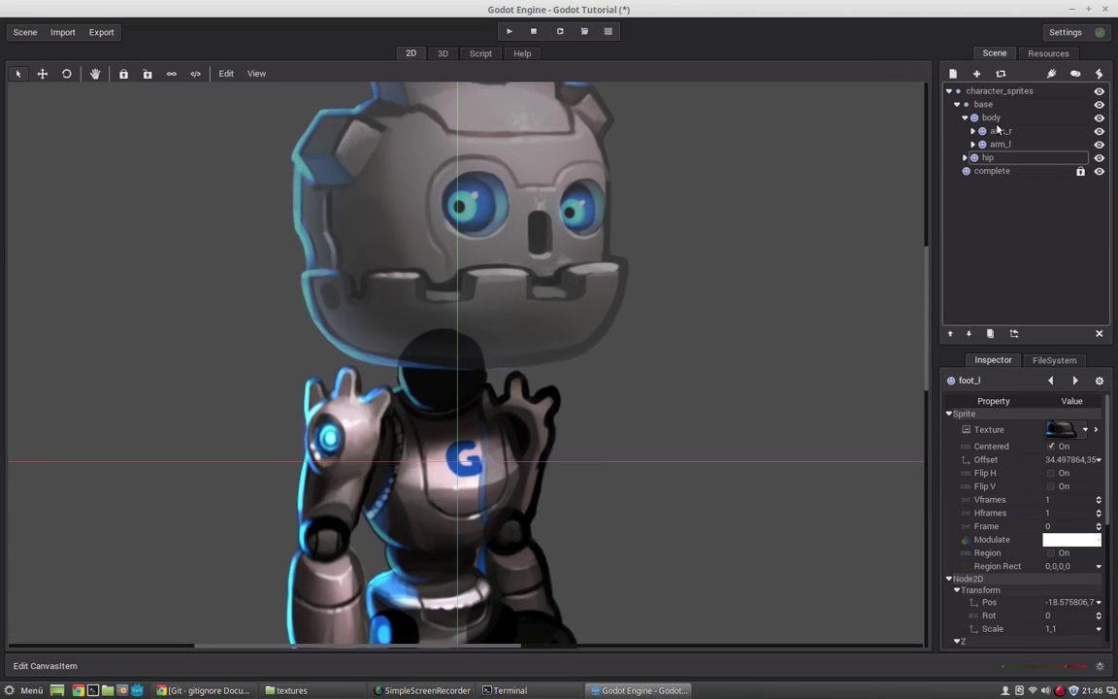
pyautogui.click(991, 118)
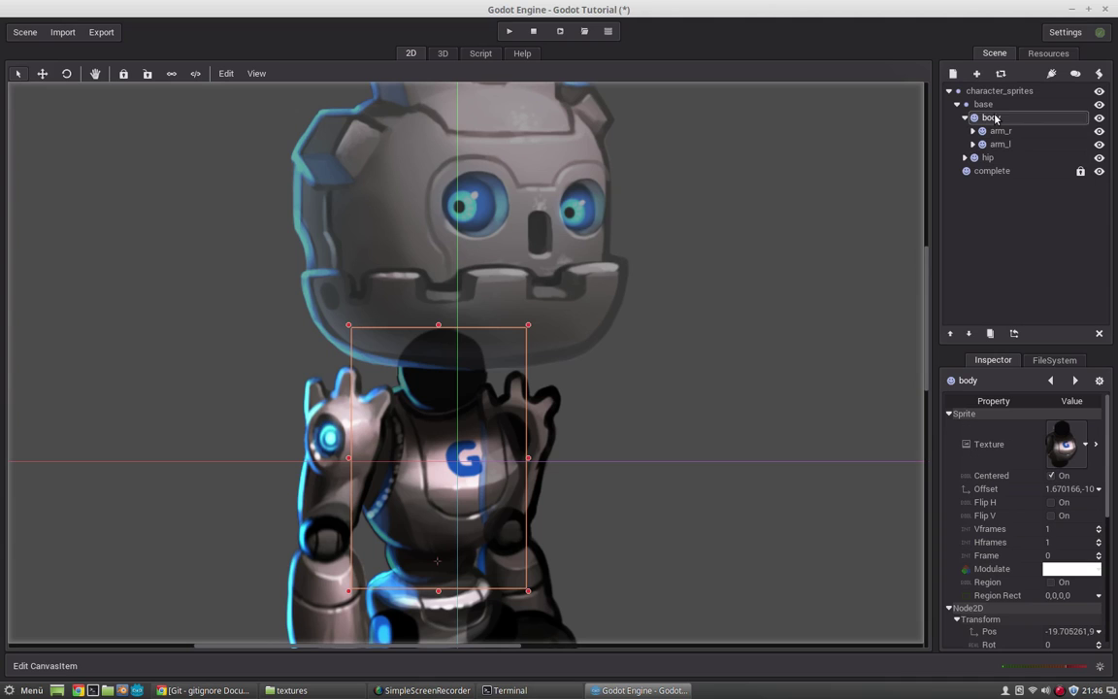
pyautogui.click(953, 75)
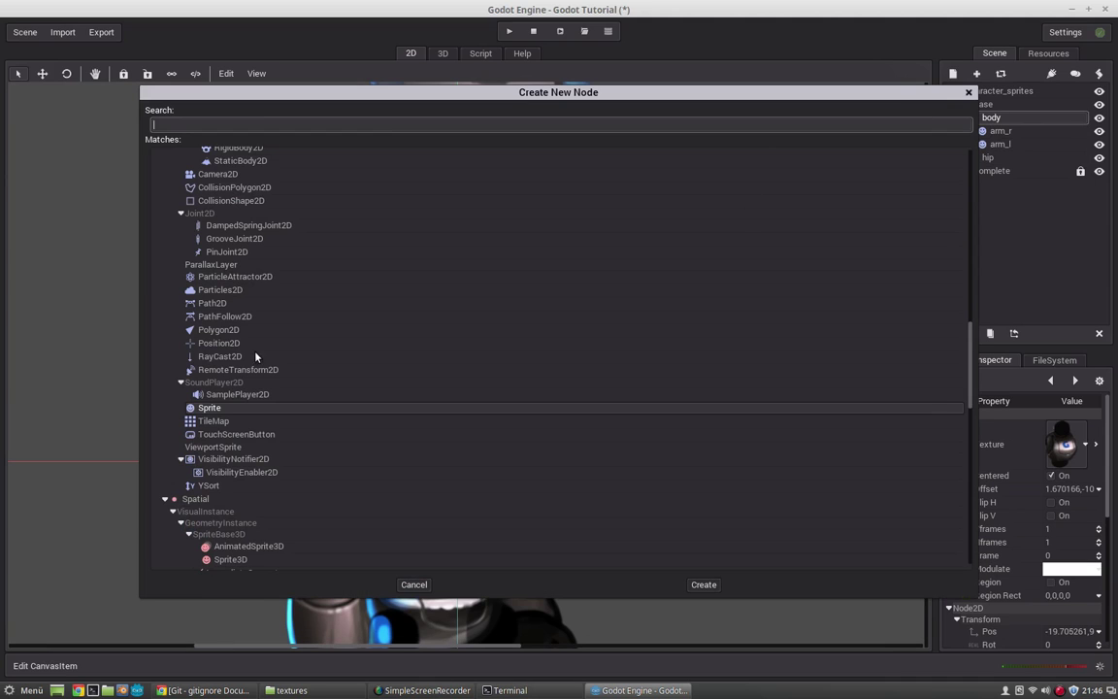
pyautogui.click(215, 406)
pyautogui.doubleClick(215, 406)
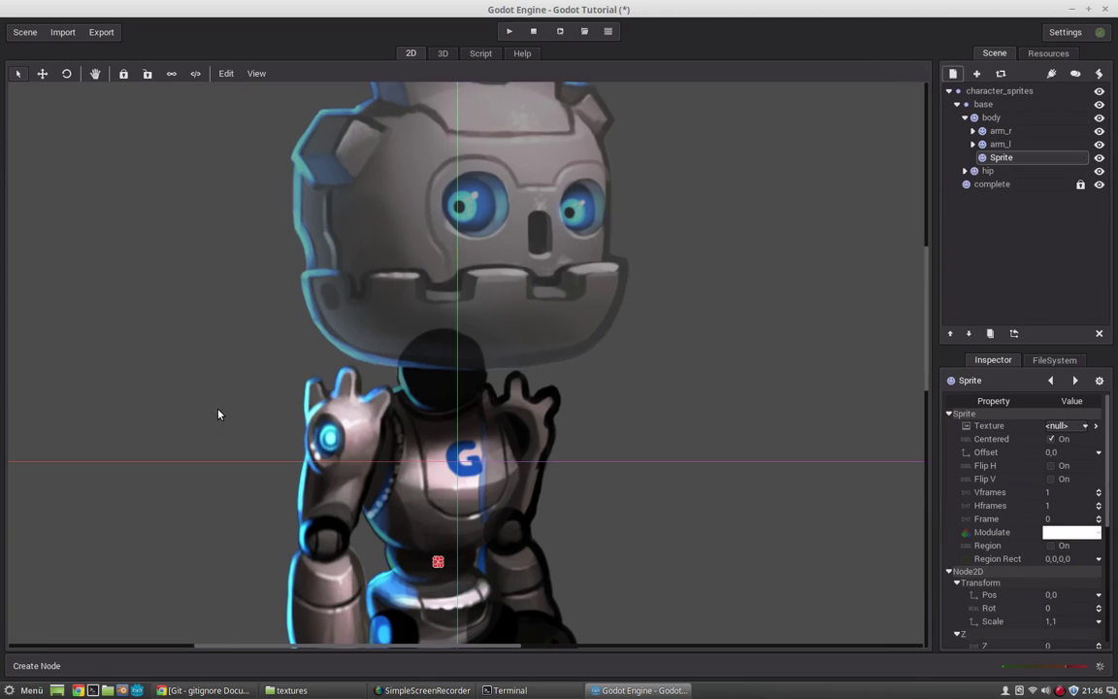
pyautogui.click(994, 157)
pyautogui.write('head')
pyautogui.press('Return')
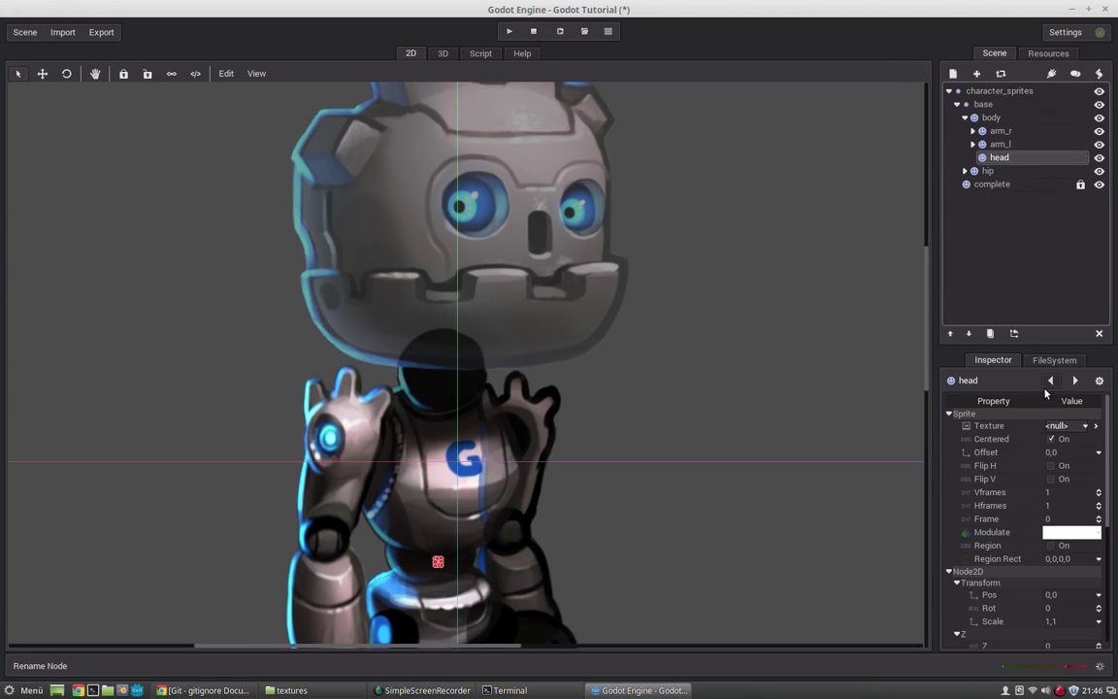
# - Load gBot_head.png as the head texture and place the sprite over the reference's head with its pivot at the neck
pyautogui.click(1056, 425)
pyautogui.click(1033, 491)
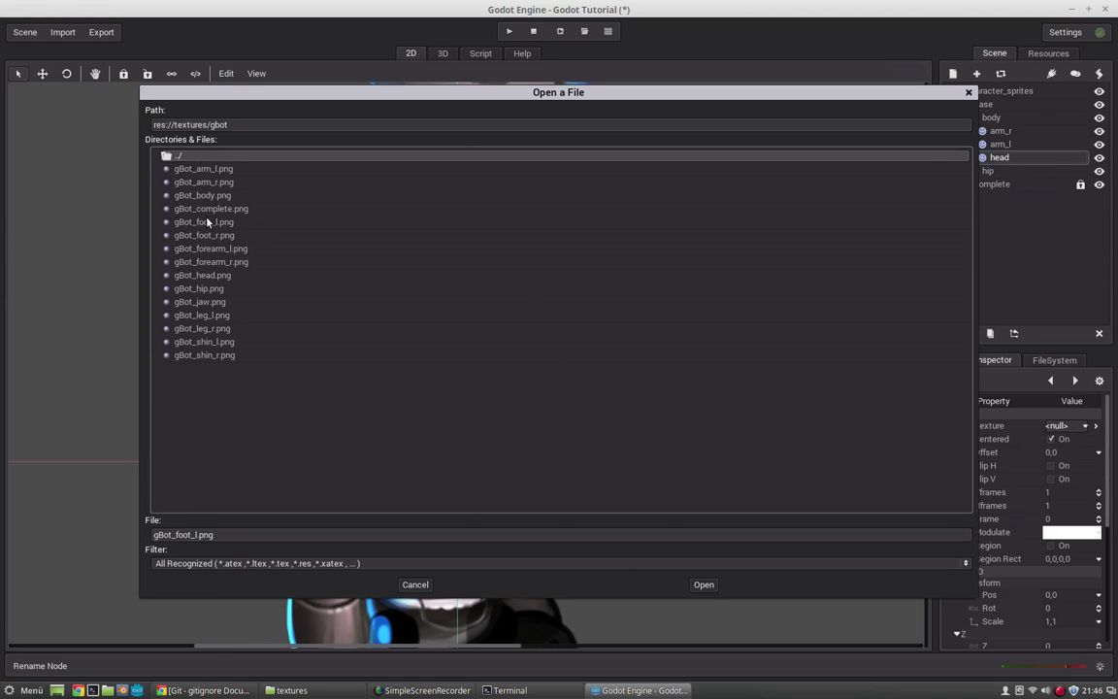
pyautogui.doubleClick(204, 276)
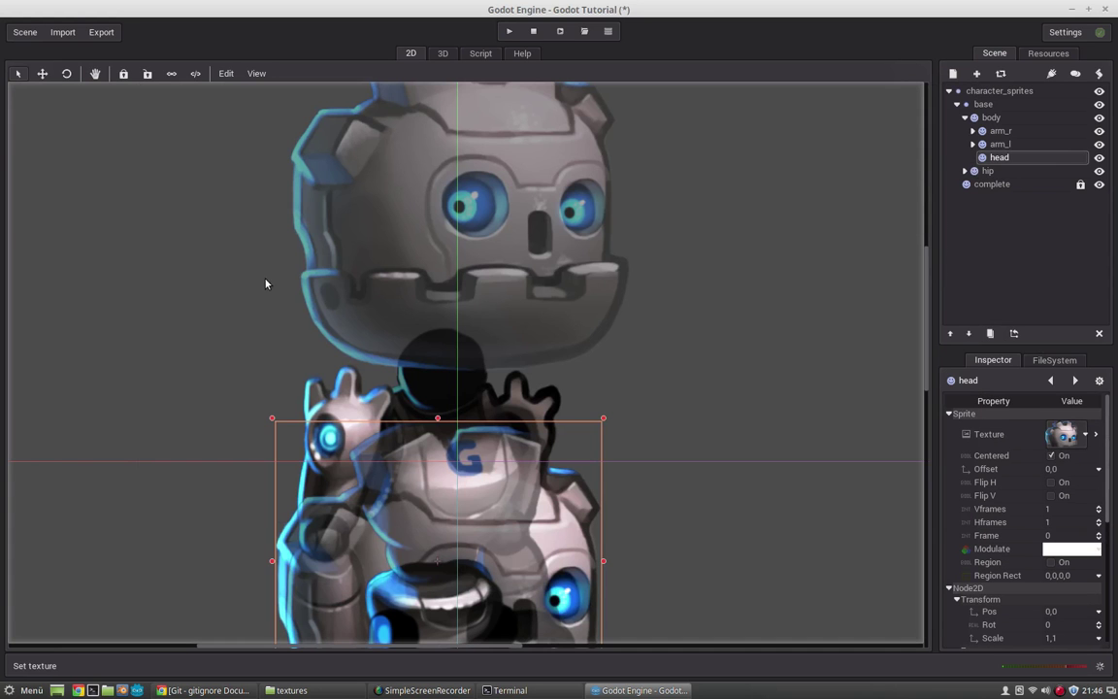
pyautogui.moveTo(496, 505); pyautogui.dragTo(568, 272)
pyautogui.rightClick(569, 273)
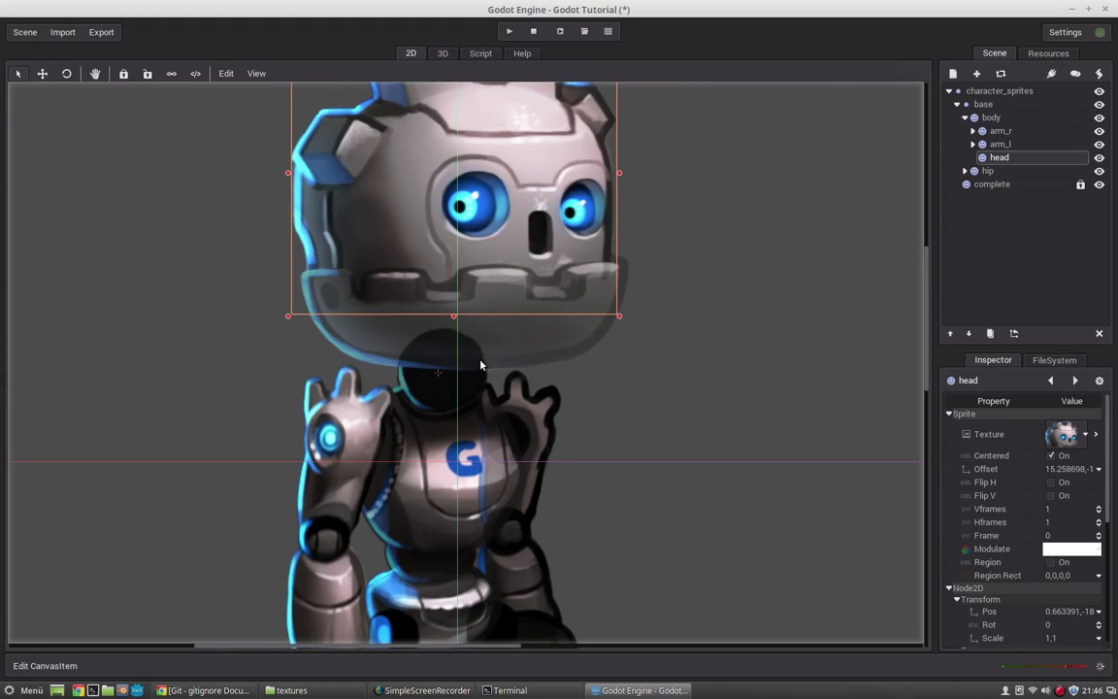
# - Add a Sprite node as a child of head and name it jaw
pyautogui.moveTo(731, 301); pyautogui.dragTo(726, 359, button='middle')
pyautogui.hotkey('ctrl', 'a')
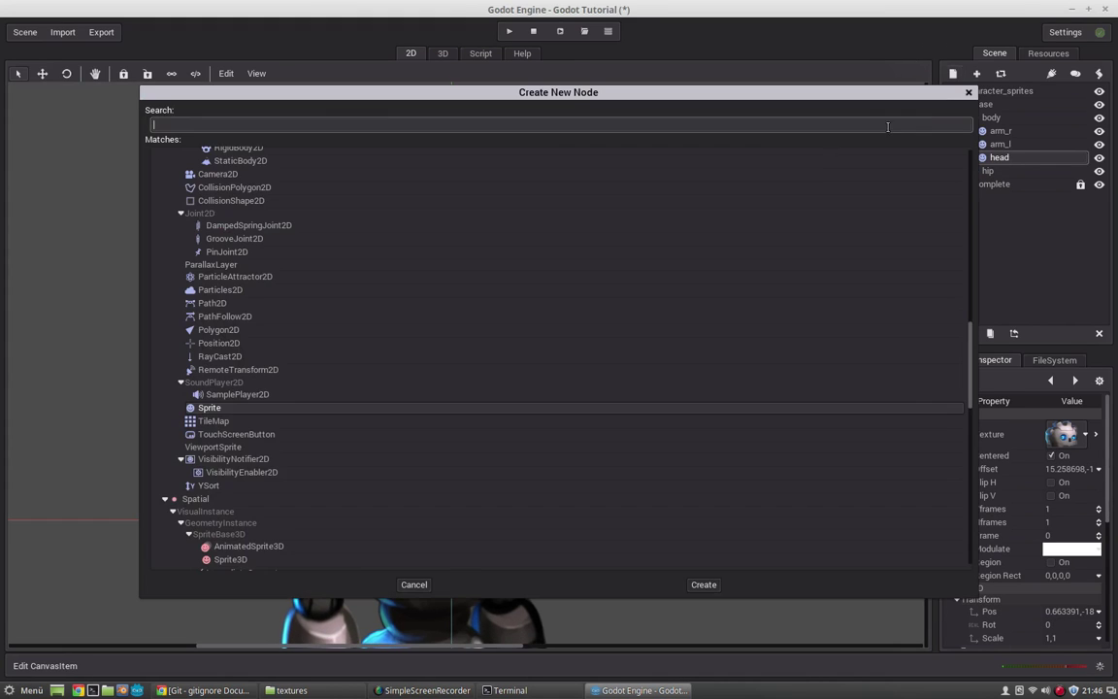
pyautogui.doubleClick(210, 407)
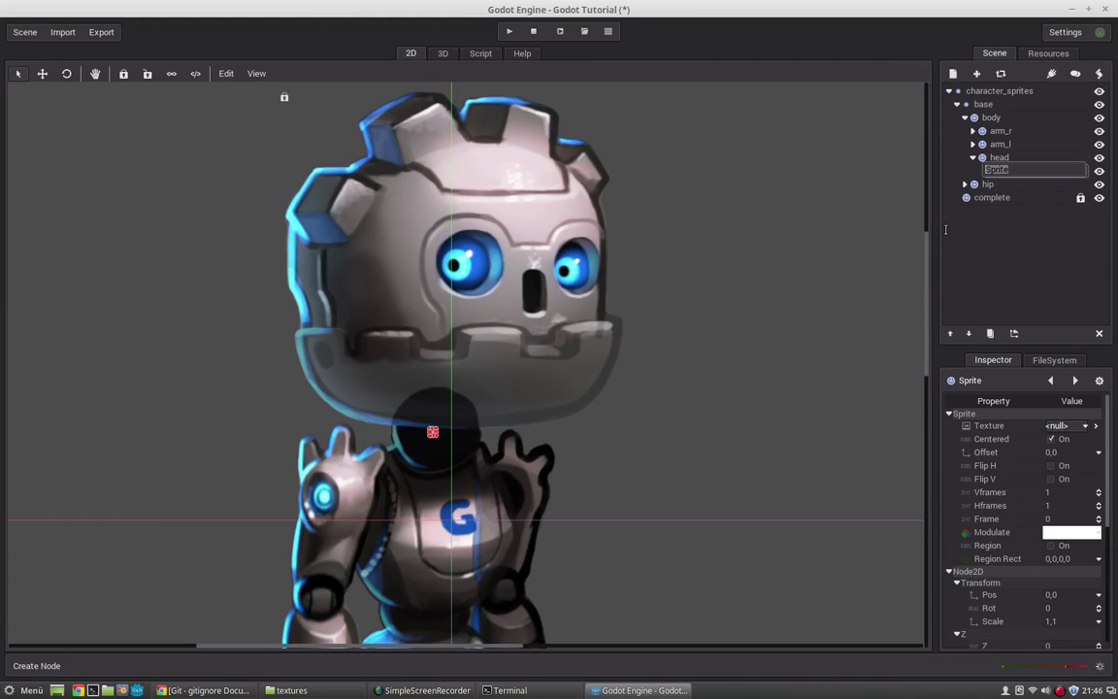
pyautogui.write('jaw')
pyautogui.press('Return')
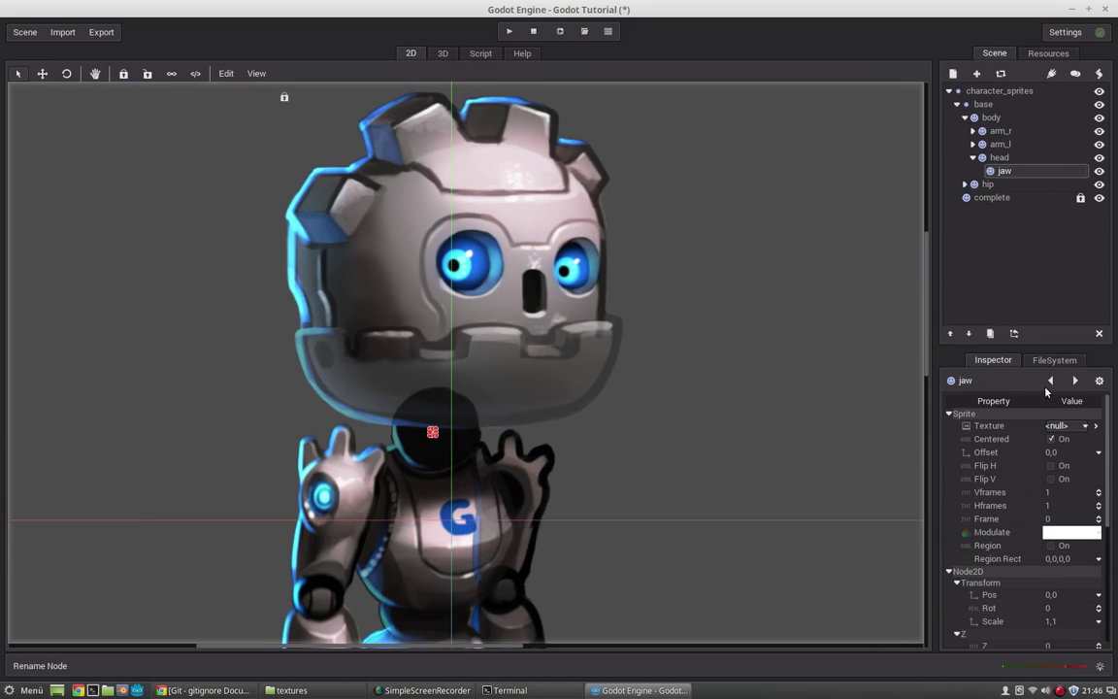
# - Load gBot_jaw.png as the jaw texture and place the sprite over the reference's jaw with its pivot at the jaw hinge
pyautogui.click(1065, 426)
pyautogui.click(1046, 490)
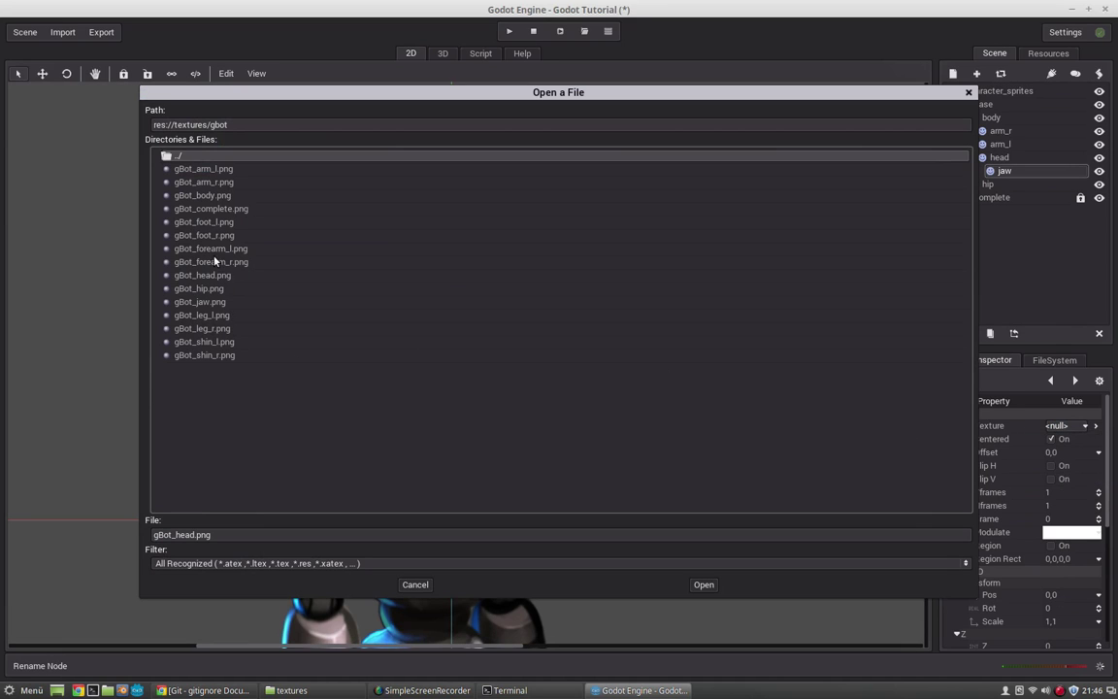
pyautogui.doubleClick(200, 302)
pyautogui.moveTo(523, 428); pyautogui.dragTo(527, 375)
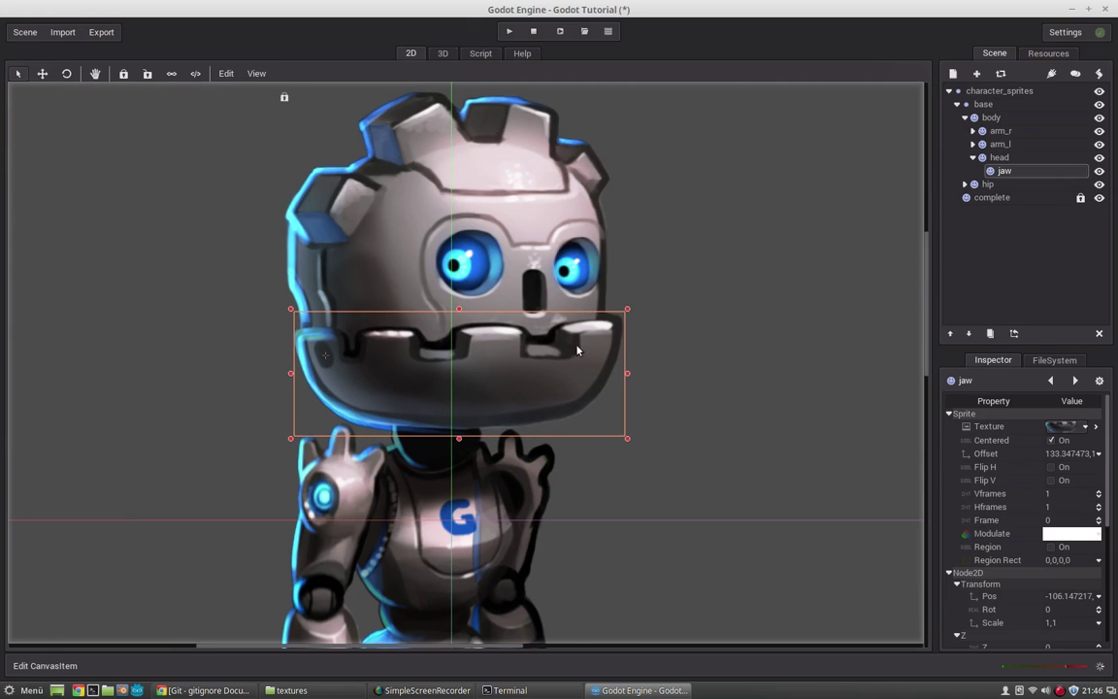
# - Hide the complete reference sprite and bring the whole assembled robot into view
pyautogui.click(1099, 197)
pyautogui.scroll(-3, 700, 259)
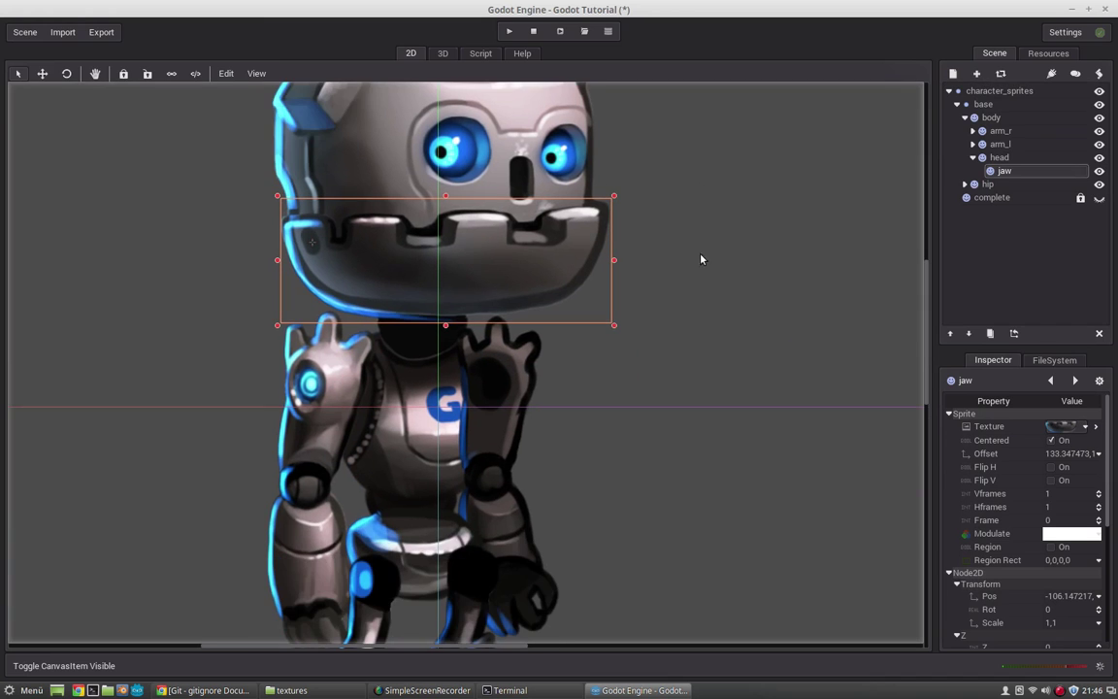
pyautogui.scroll(-5, 851, 239)
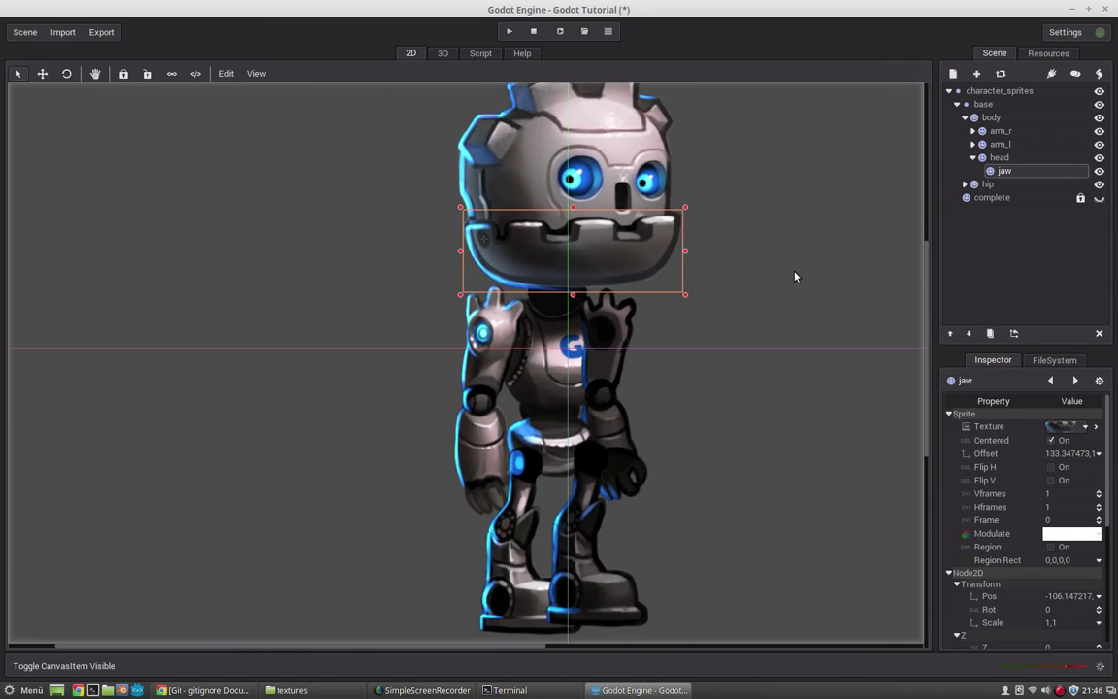
pyautogui.hscroll(4, 621, 339)
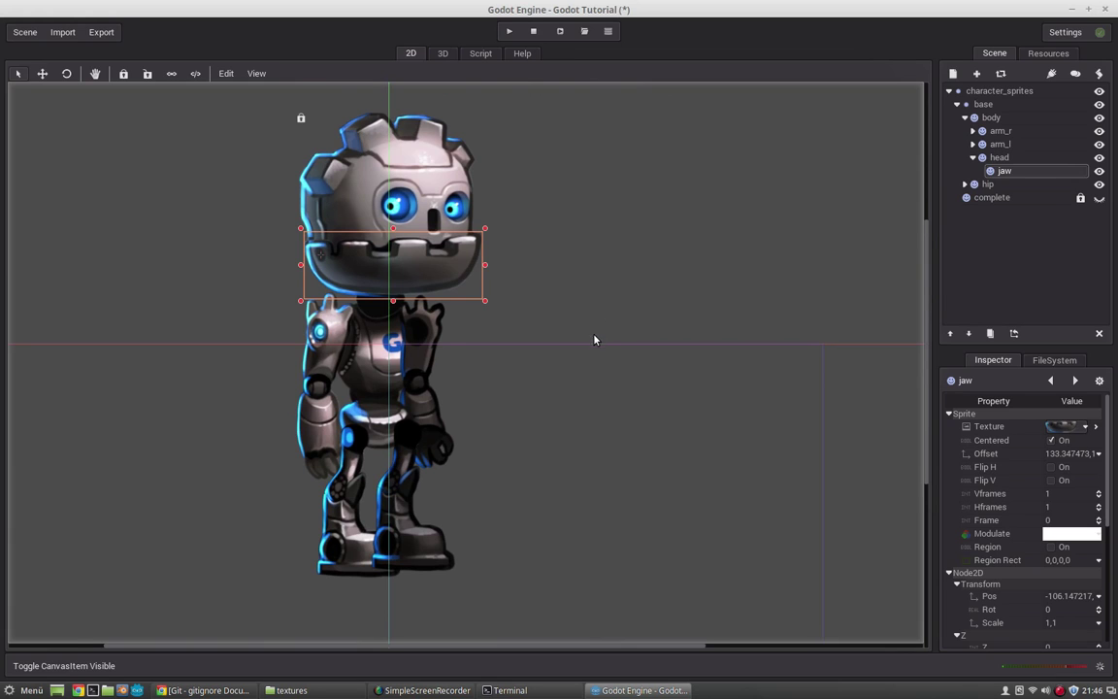
pyautogui.moveTo(594, 336); pyautogui.dragTo(625, 367, button='middle')
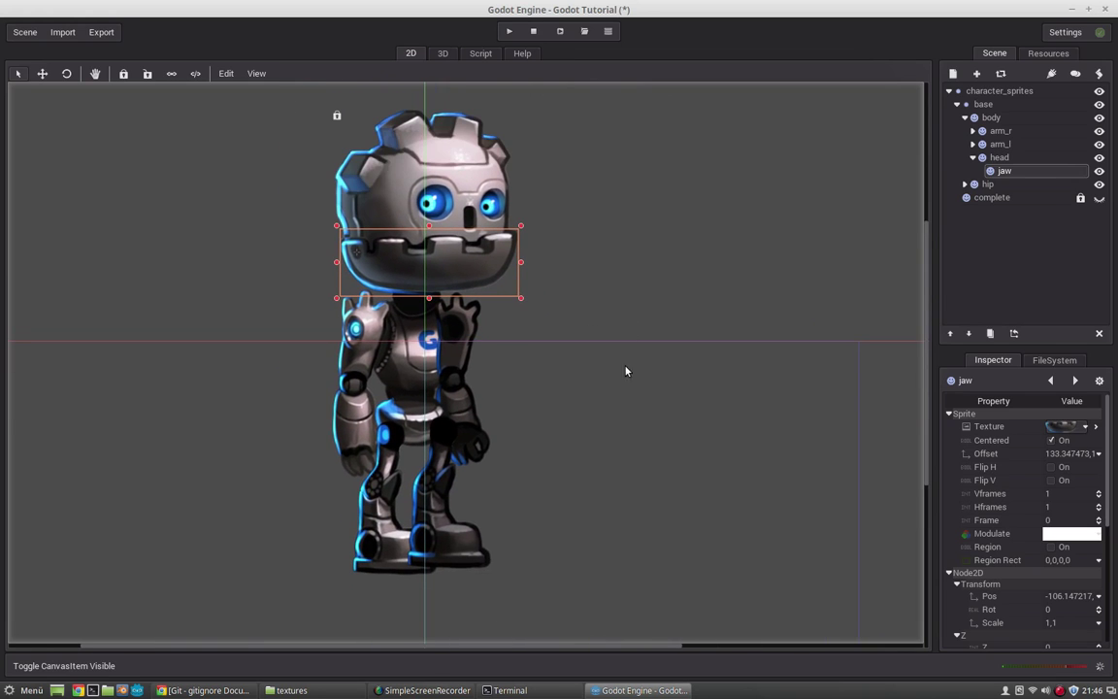
# - Set the Z value of arm_l to -2 so the arm draws behind the body
pyautogui.click(973, 157)
pyautogui.click(965, 117)
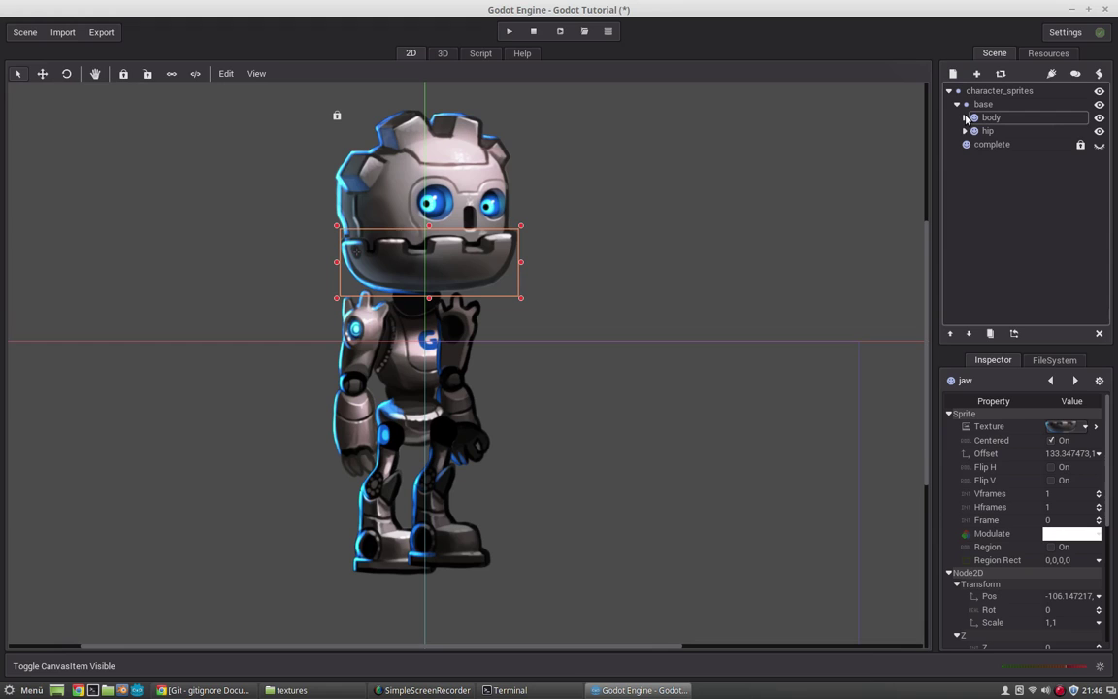
pyautogui.scroll(-5, 1111, 520)
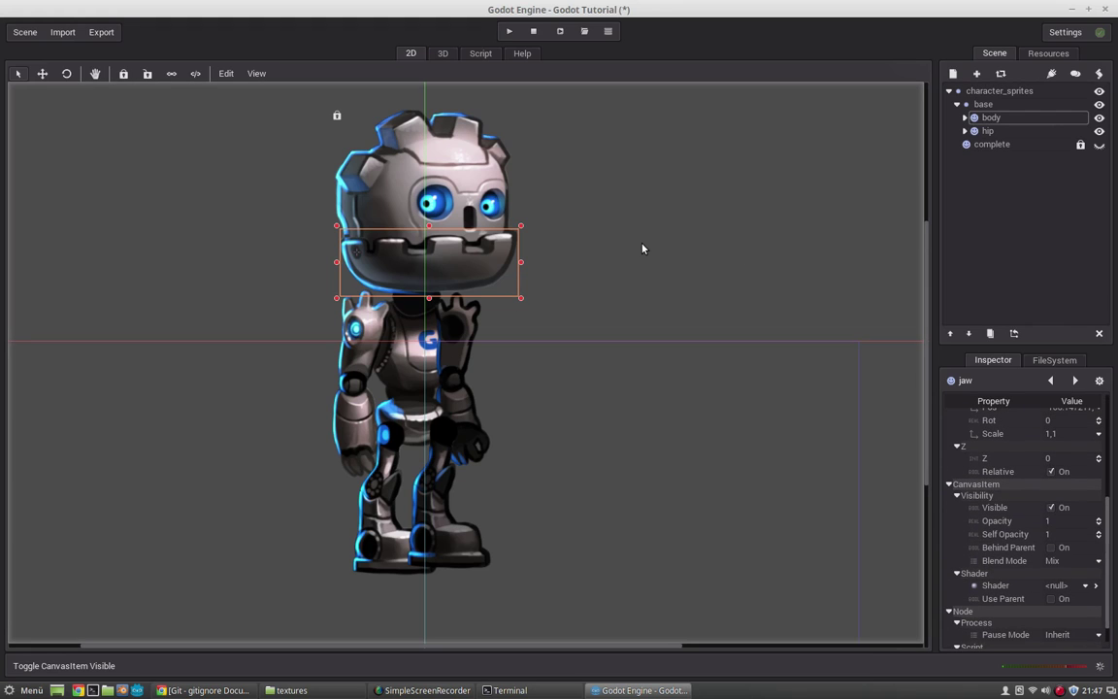
pyautogui.click(463, 328)
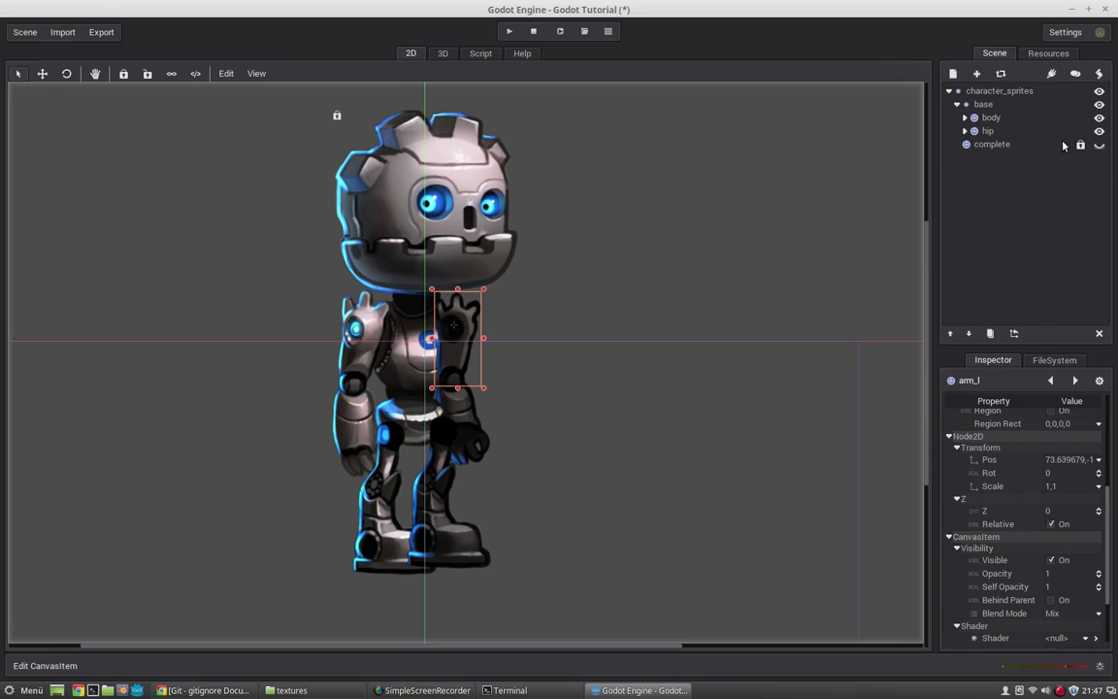
pyautogui.click(965, 117)
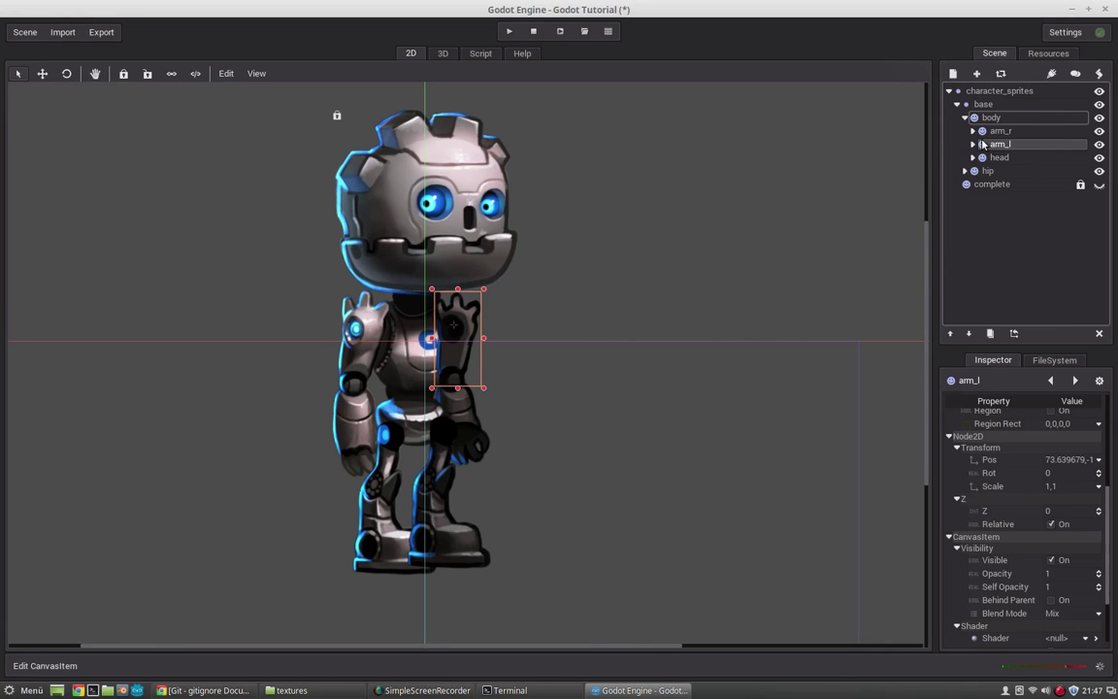
pyautogui.click(1060, 512)
pyautogui.write('-2')
pyautogui.press('Return')
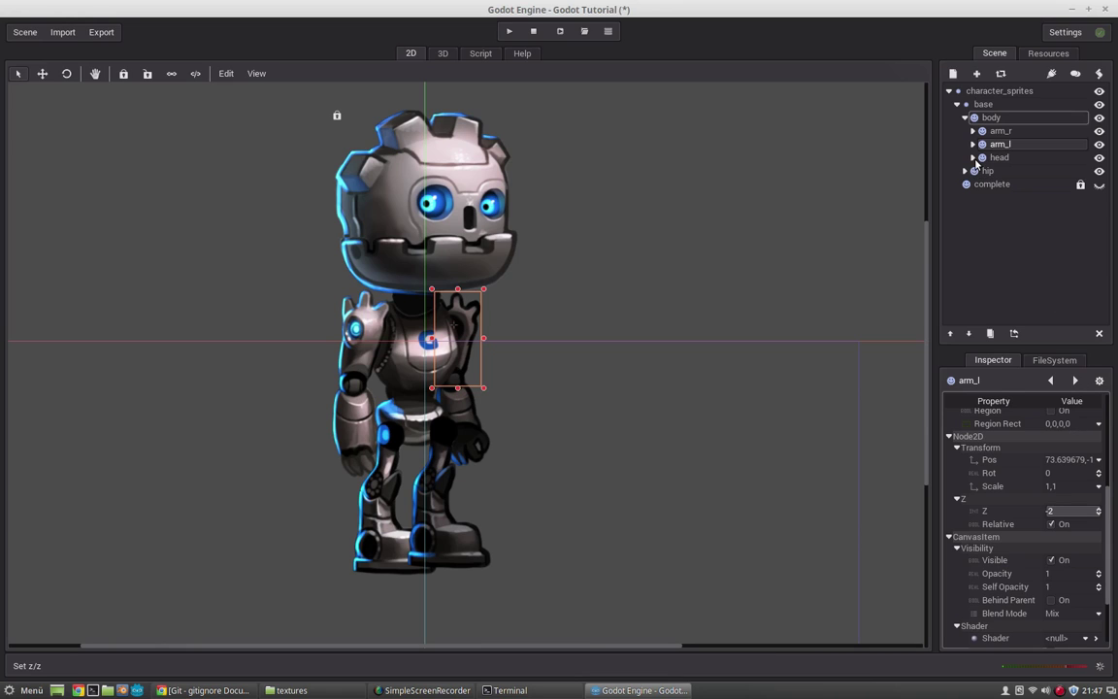
# - Try a Z value of -1 on leg_r under hip and set it back to 0
pyautogui.click(965, 172)
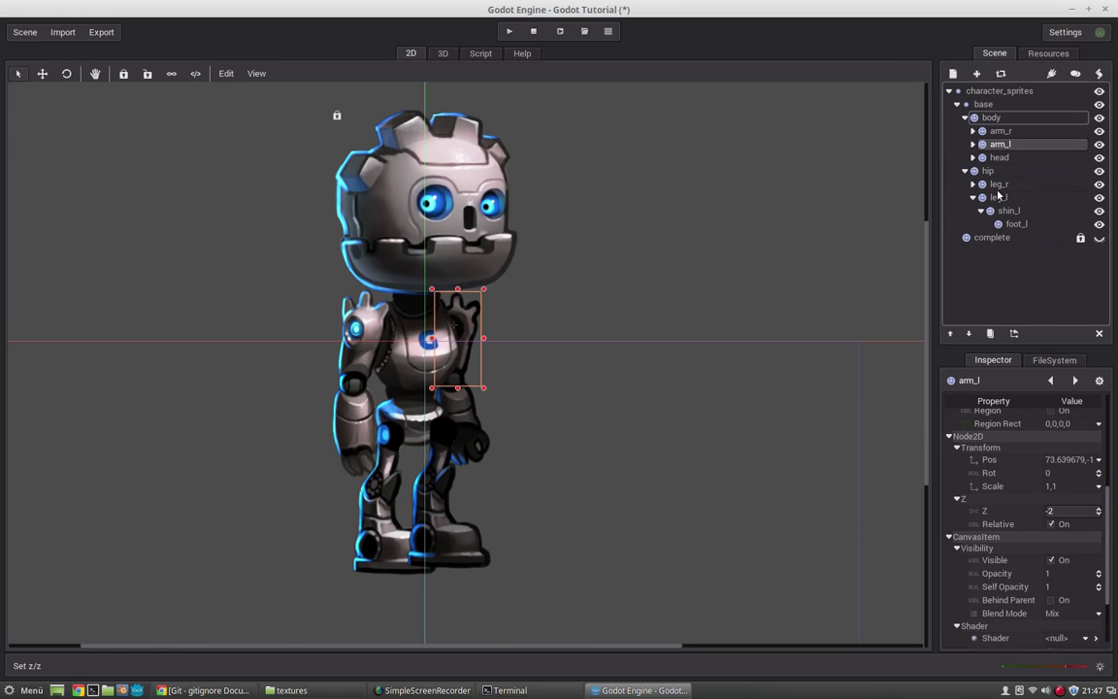
pyautogui.click(998, 183)
pyautogui.click(1059, 498)
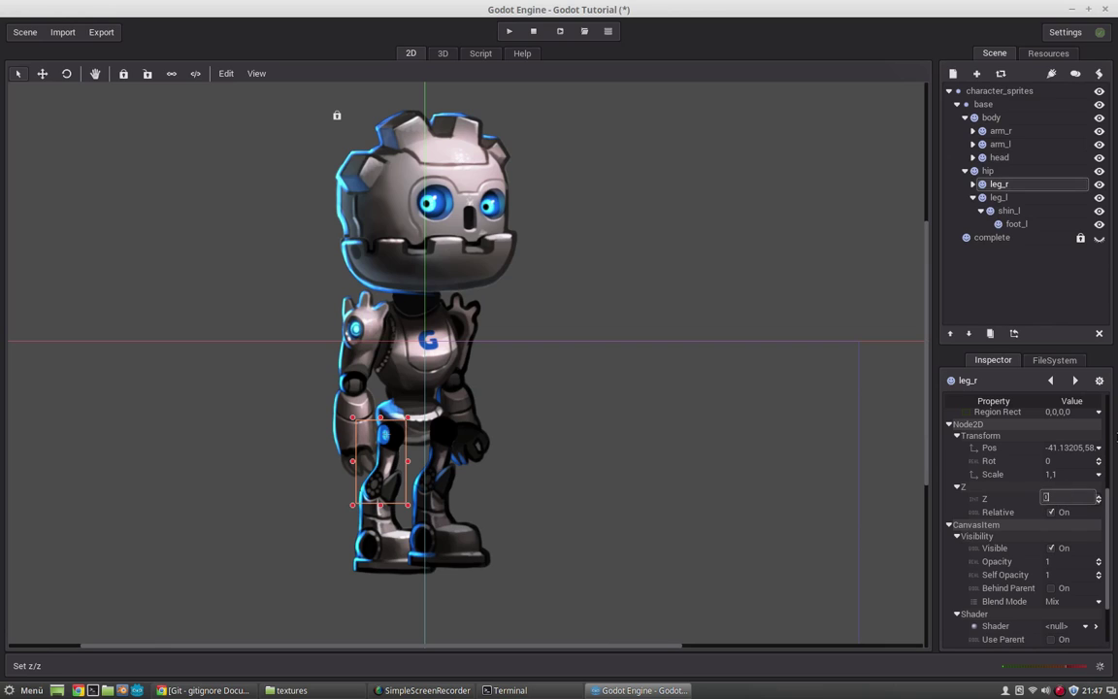
pyautogui.write('-1')
pyautogui.press('Return')
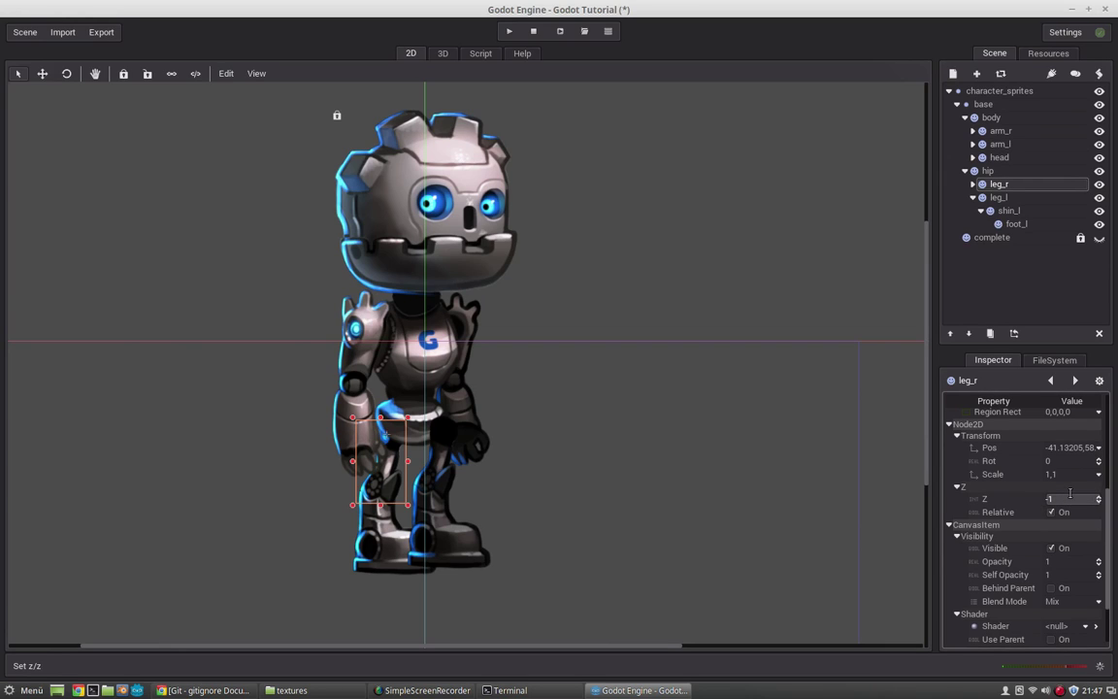
pyautogui.click(1060, 502)
pyautogui.write('0')
pyautogui.press('Return')
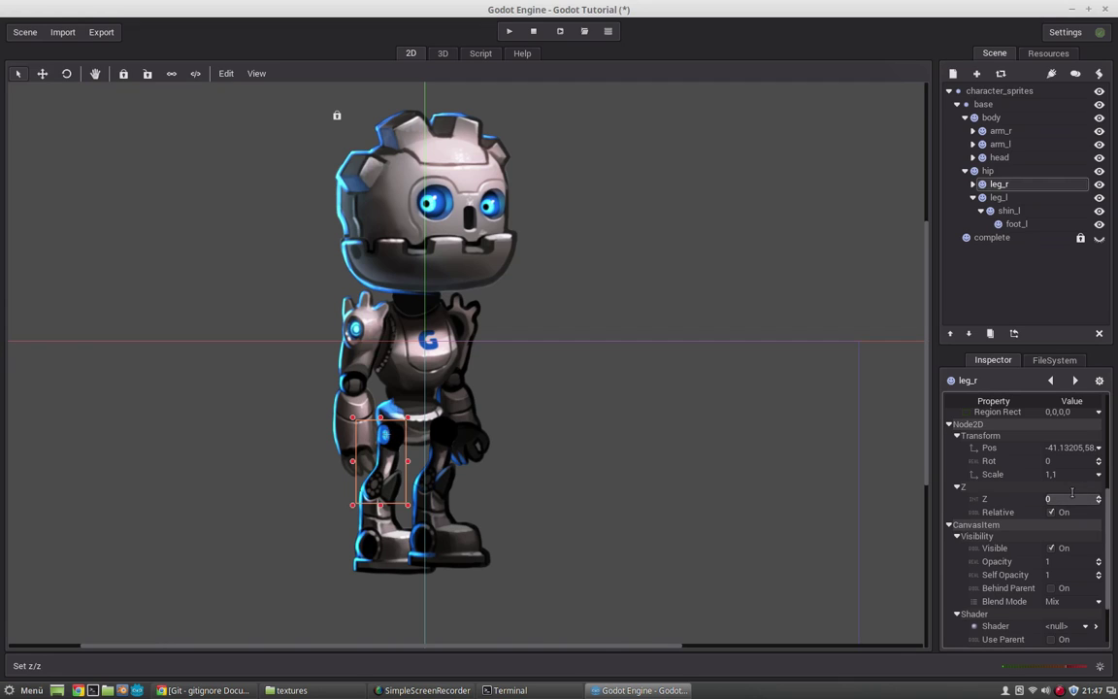
# - Set the Z value of leg_l to -1 so the leg draws behind the hip
pyautogui.click(1001, 199)
pyautogui.write('-')
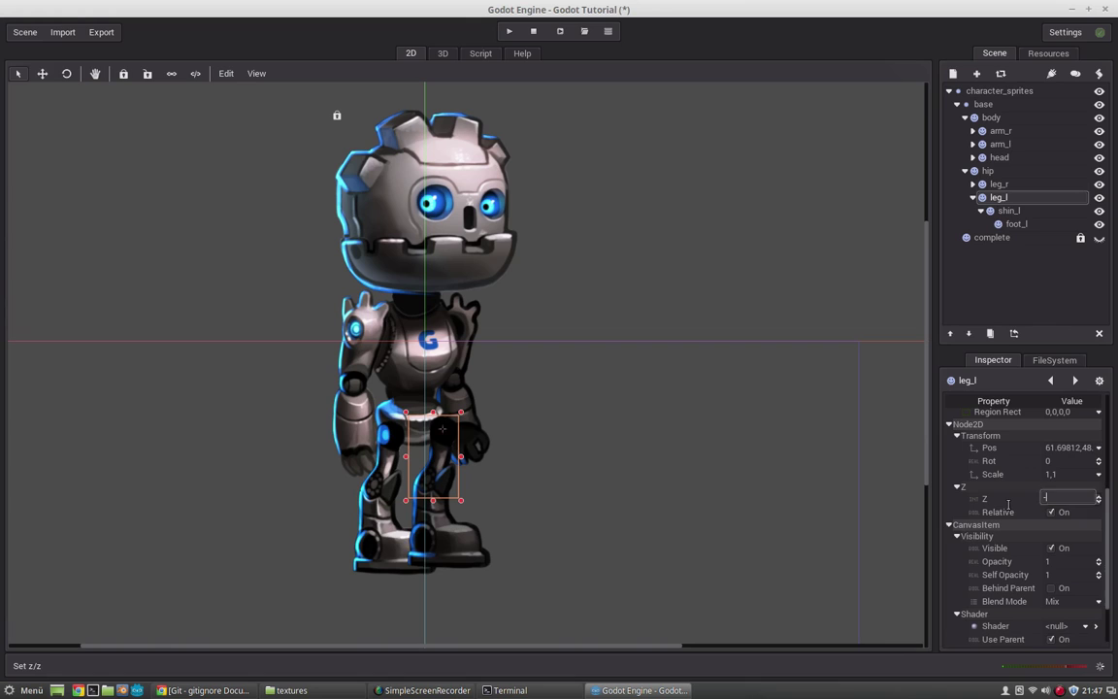
pyautogui.write('1')
pyautogui.click(603, 299)
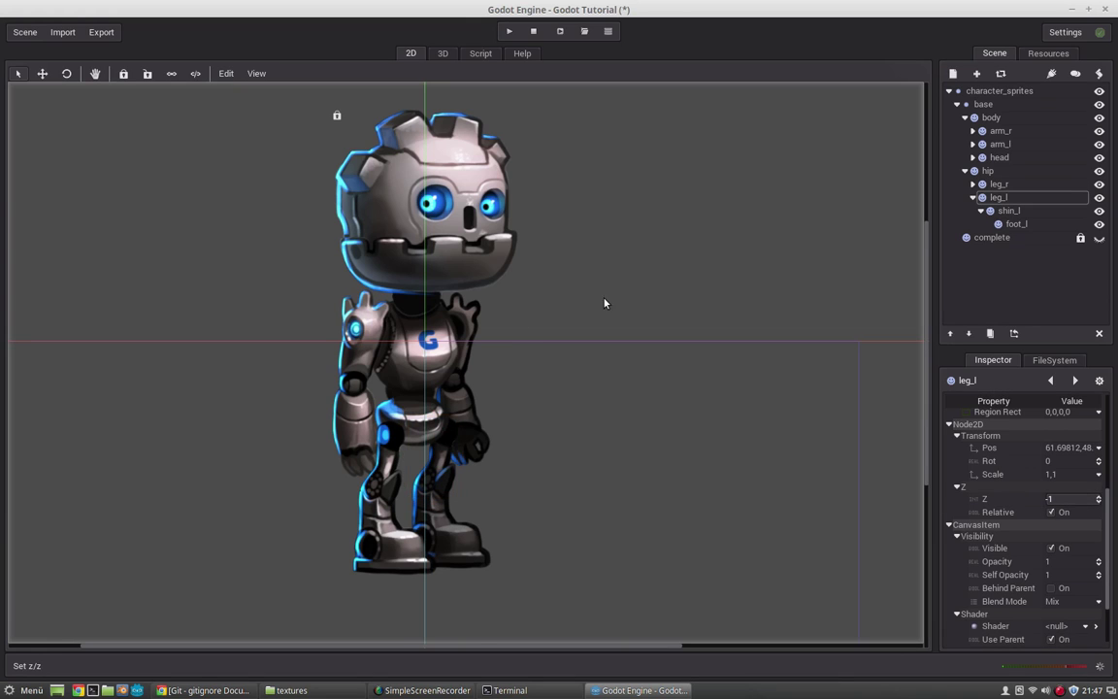
pyautogui.moveTo(602, 299)
pyautogui.mouseDown(button='middle')
pyautogui.moveTo(606, 363)
pyautogui.moveTo(605, 289)
pyautogui.mouseUp(button='middle')
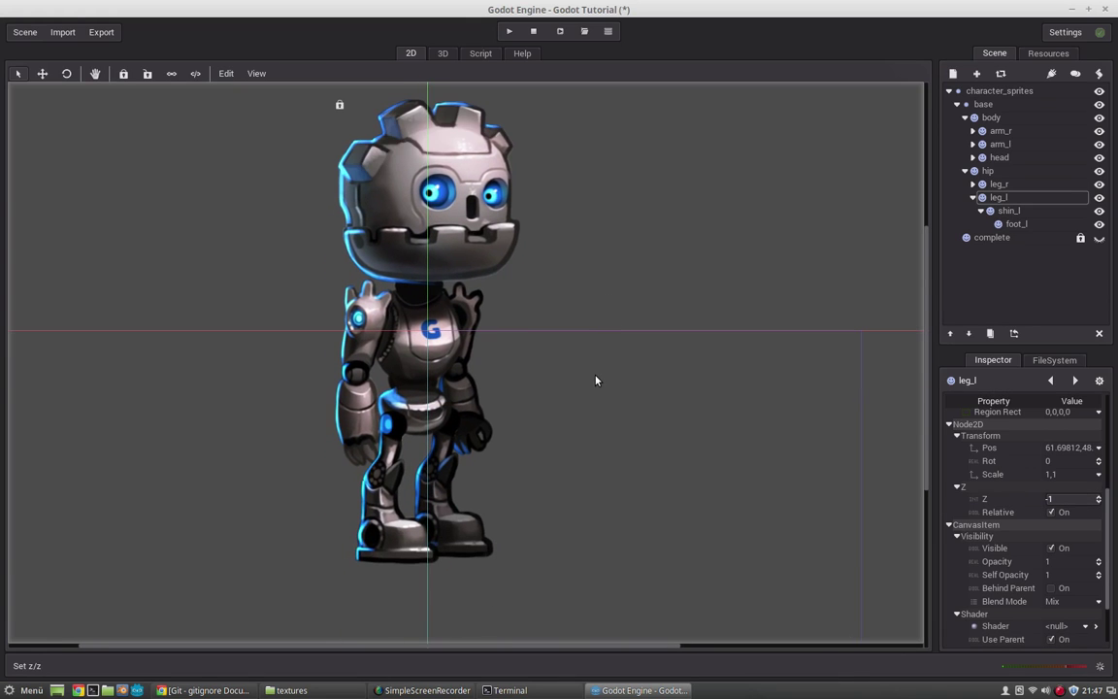
# - Save the scene in the res:// folder as character_sprites.xml
pyautogui.hotkey('ctrl', 's')
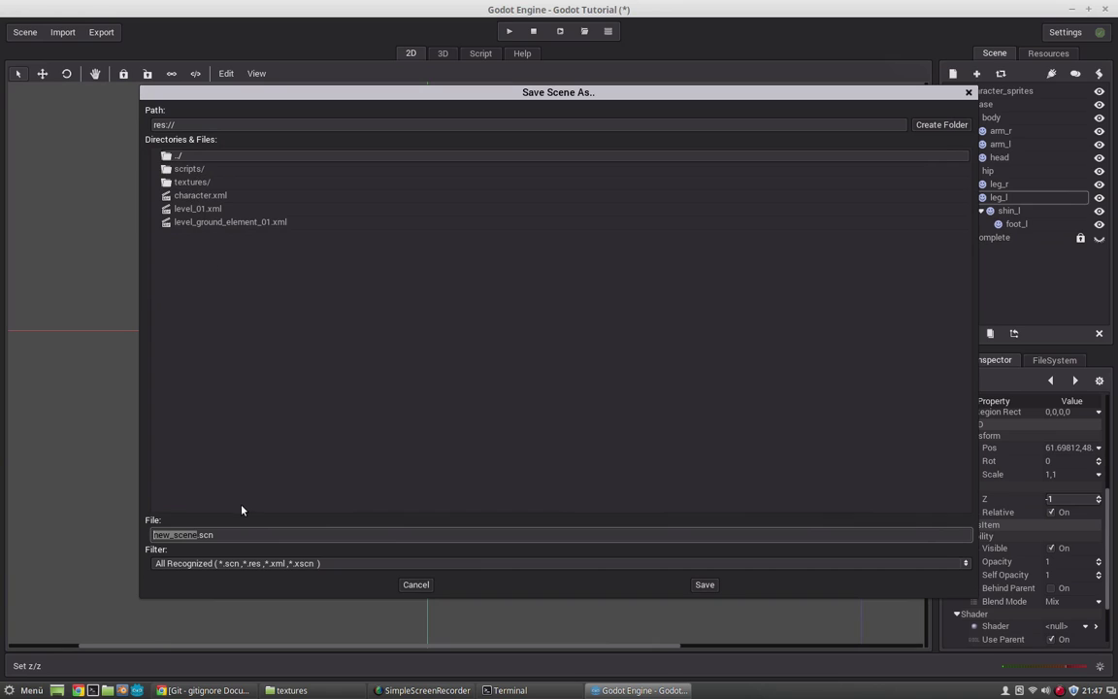
pyautogui.doubleClick(234, 528)
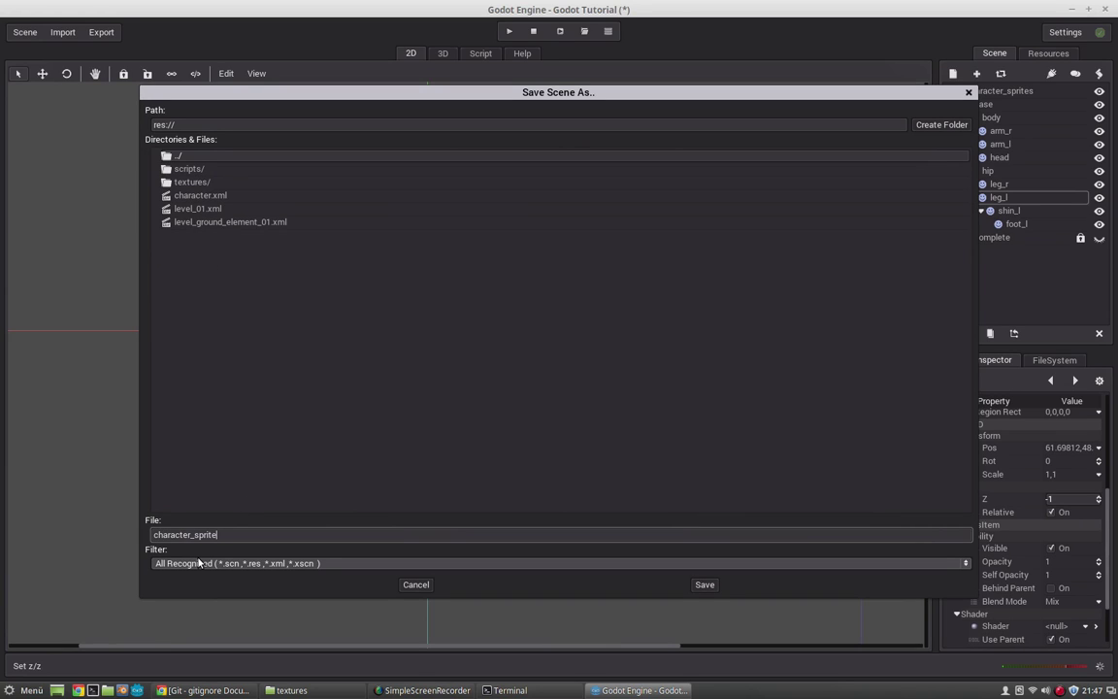
pyautogui.write('.xml')
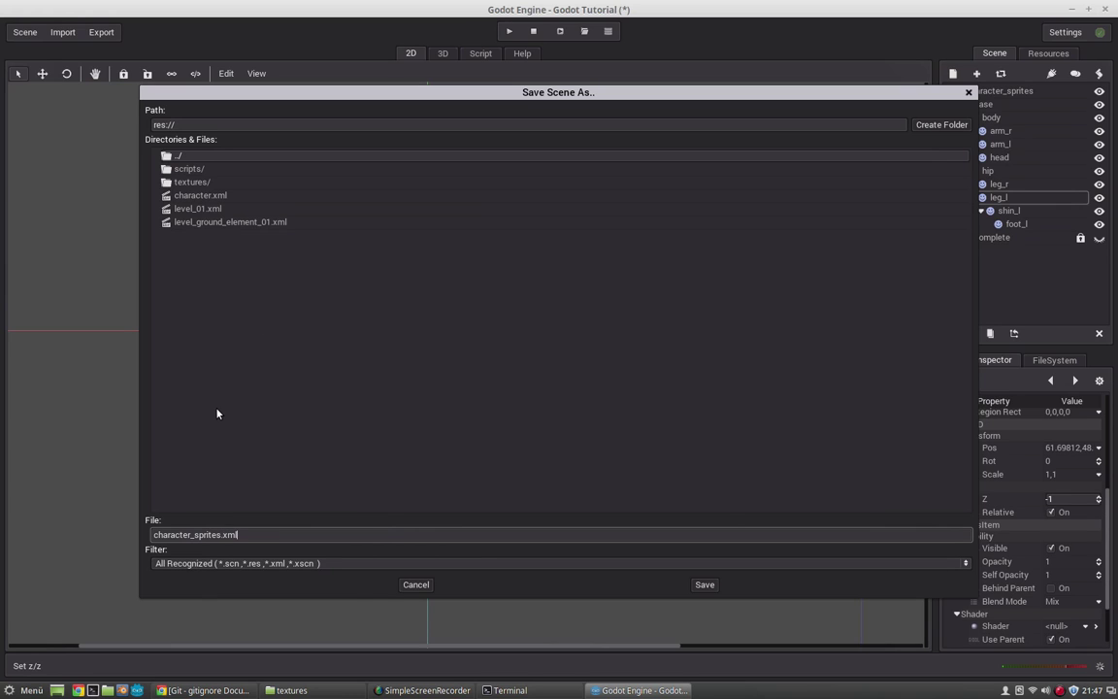
pyautogui.press('Return')
pyautogui.moveTo(577, 377); pyautogui.dragTo(562, 353, button='middle')
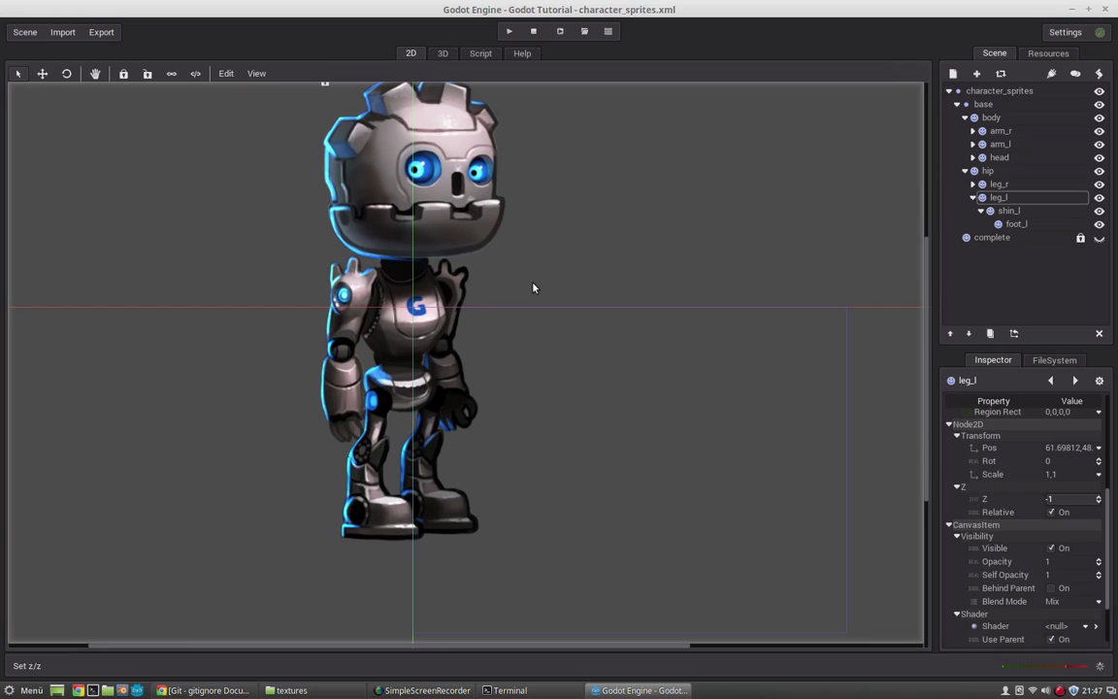
pyautogui.click(964, 171)
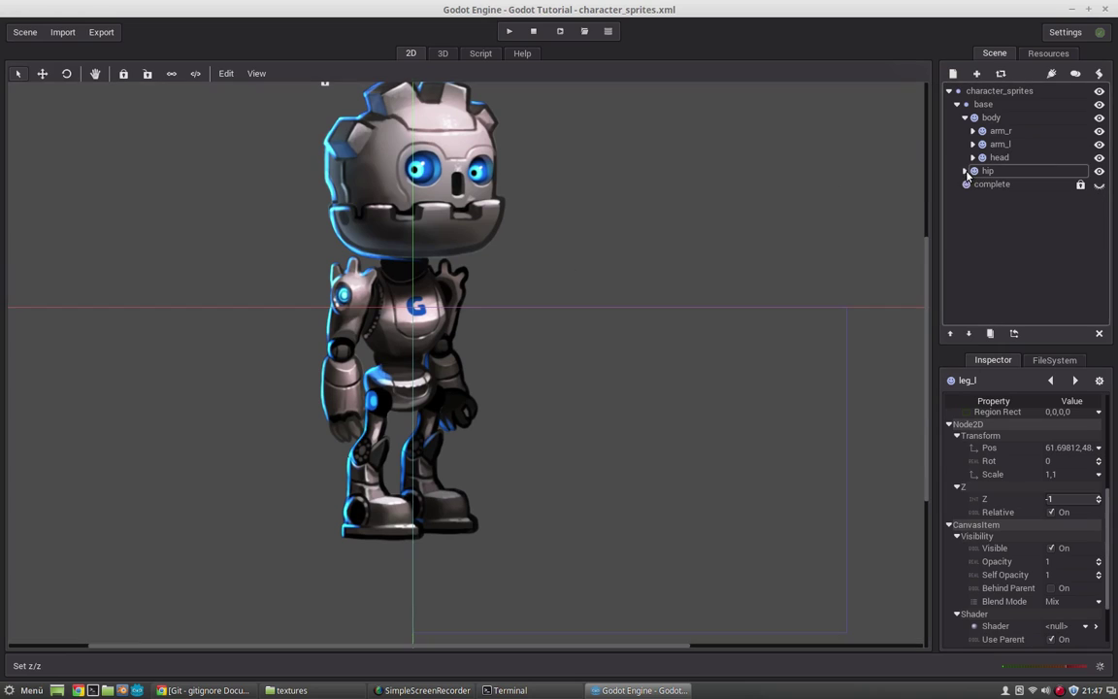
pyautogui.click(964, 117)
pyautogui.click(957, 103)
pyautogui.click(957, 104)
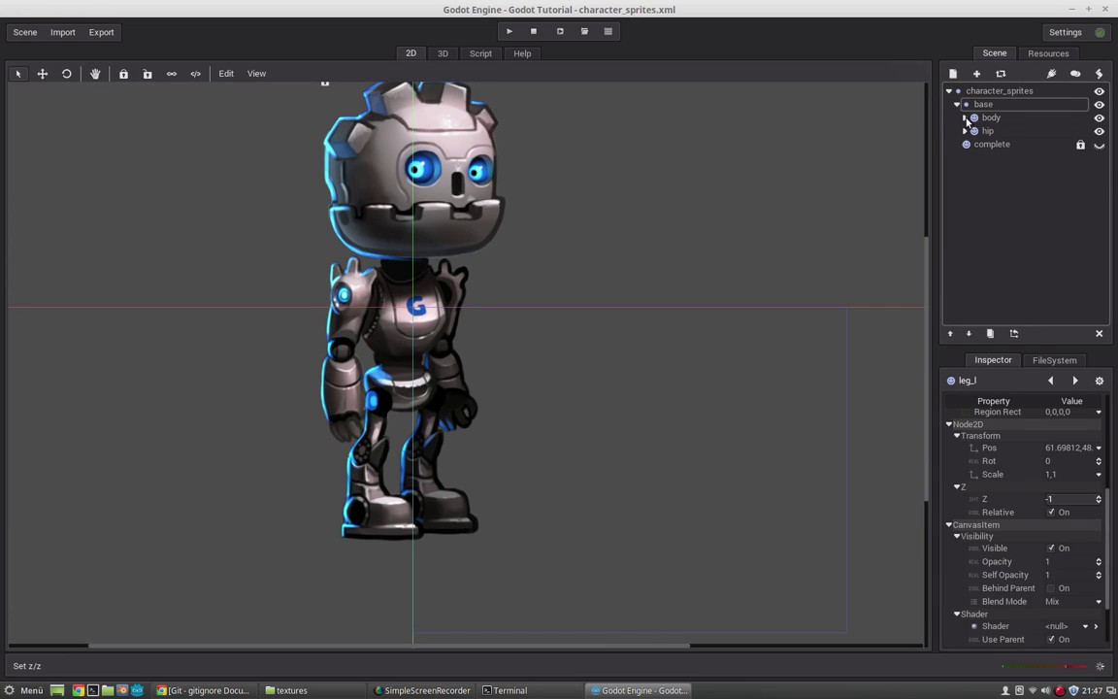
pyautogui.click(965, 117)
pyautogui.click(964, 171)
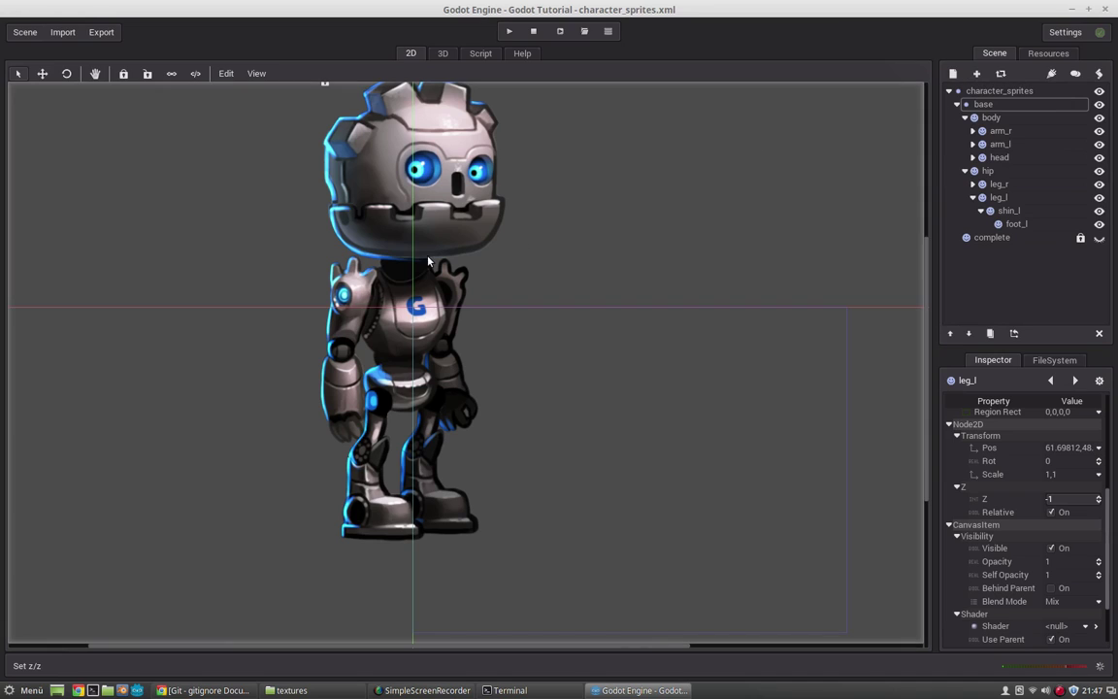
# - Make a skeleton bone from forearm_r, the child of arm_r
pyautogui.click(972, 130)
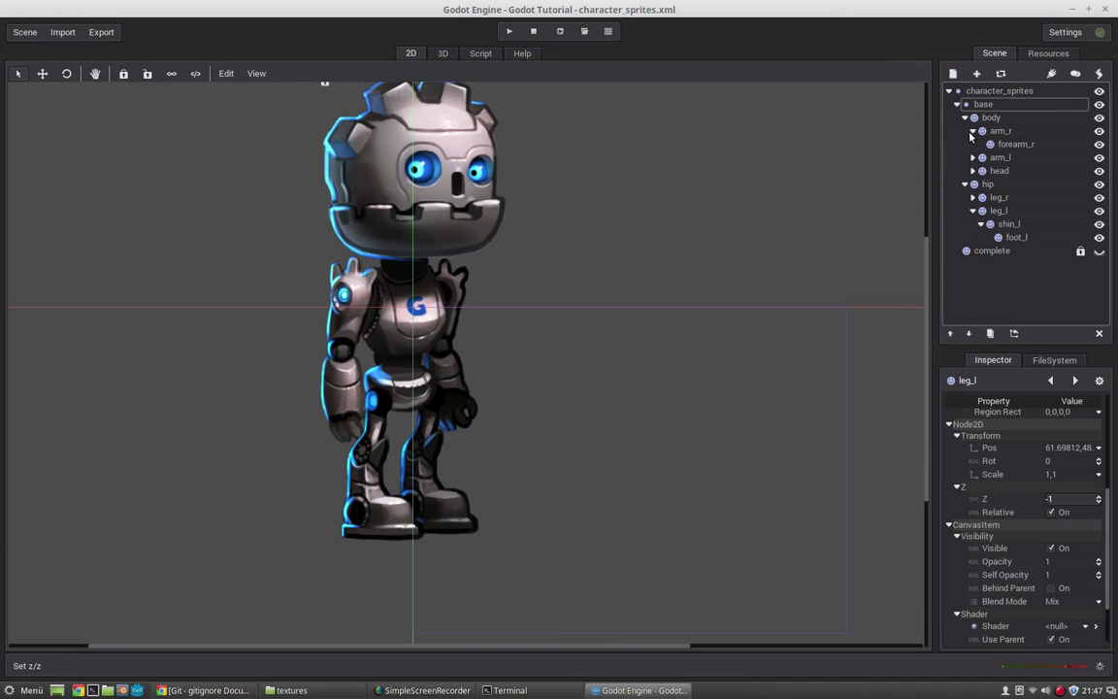
pyautogui.click(996, 143)
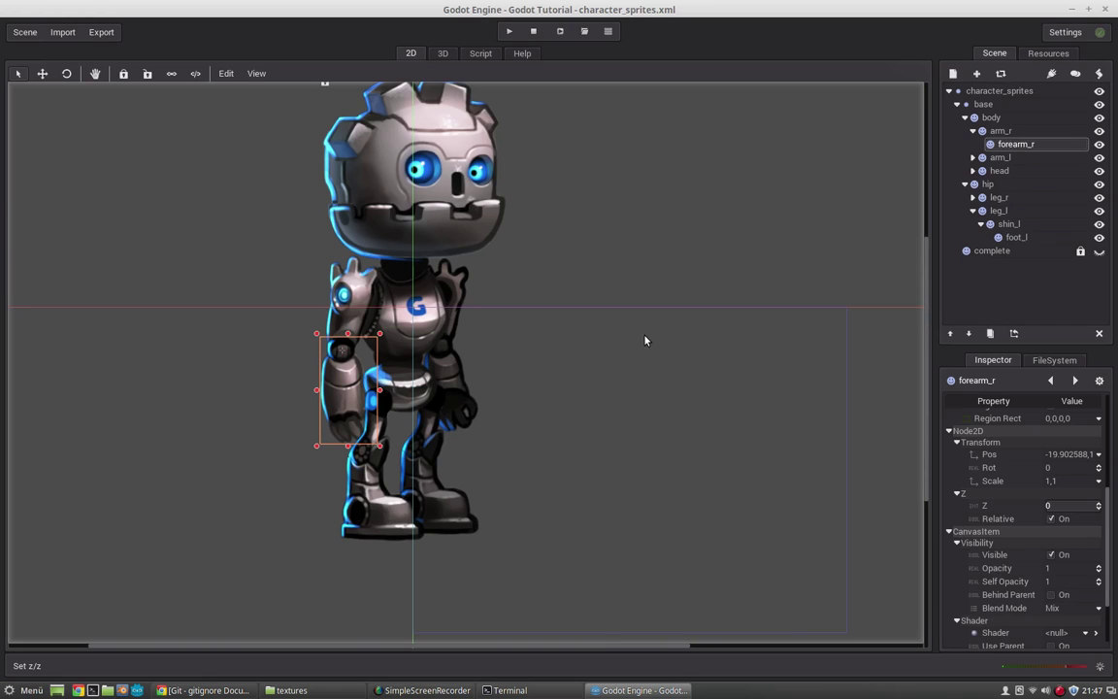
pyautogui.click(225, 74)
pyautogui.moveTo(282, 171)
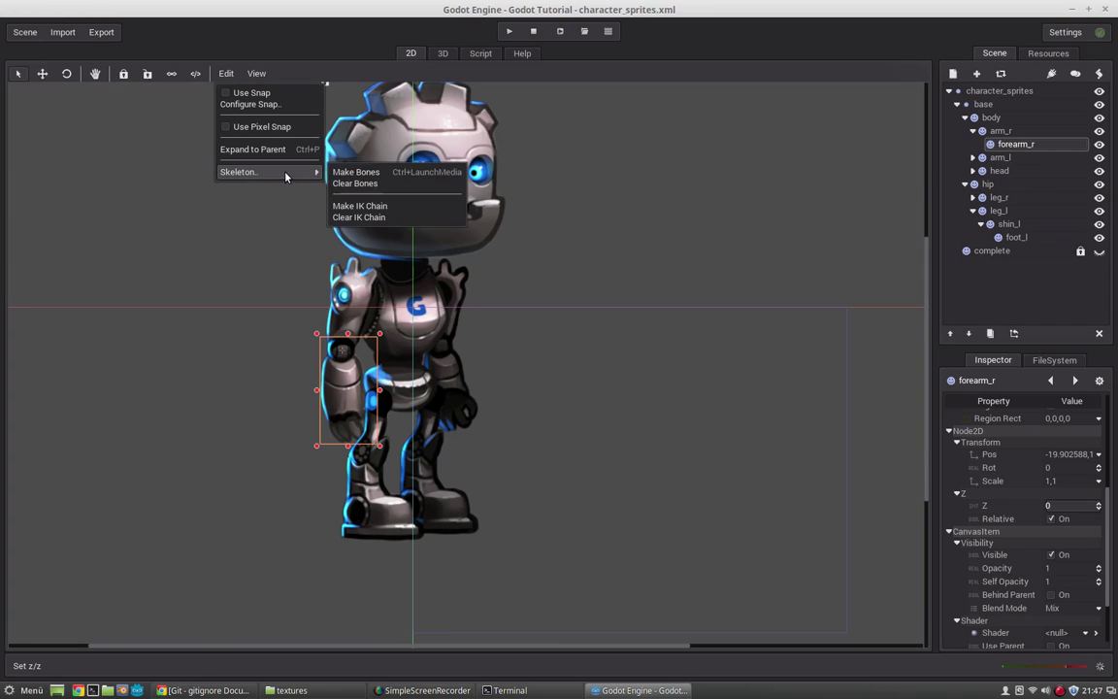
pyautogui.click(357, 173)
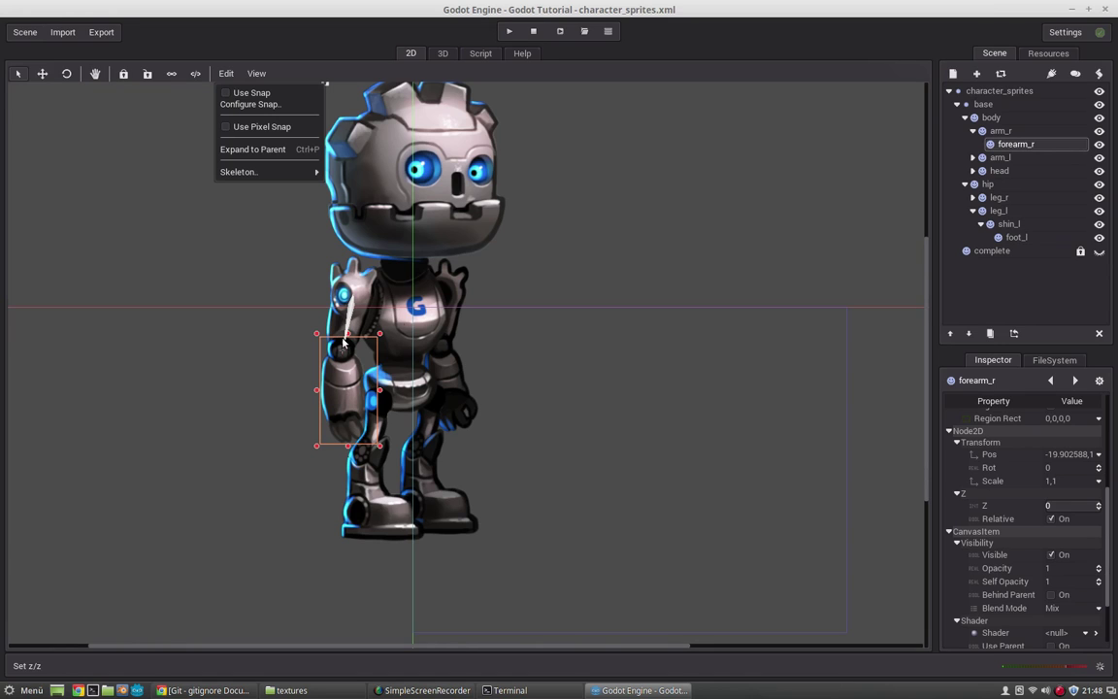
# - Add a Node2D as a child of forearm_r and move it down onto the robot's hand
pyautogui.click(1018, 144)
pyautogui.click(953, 72)
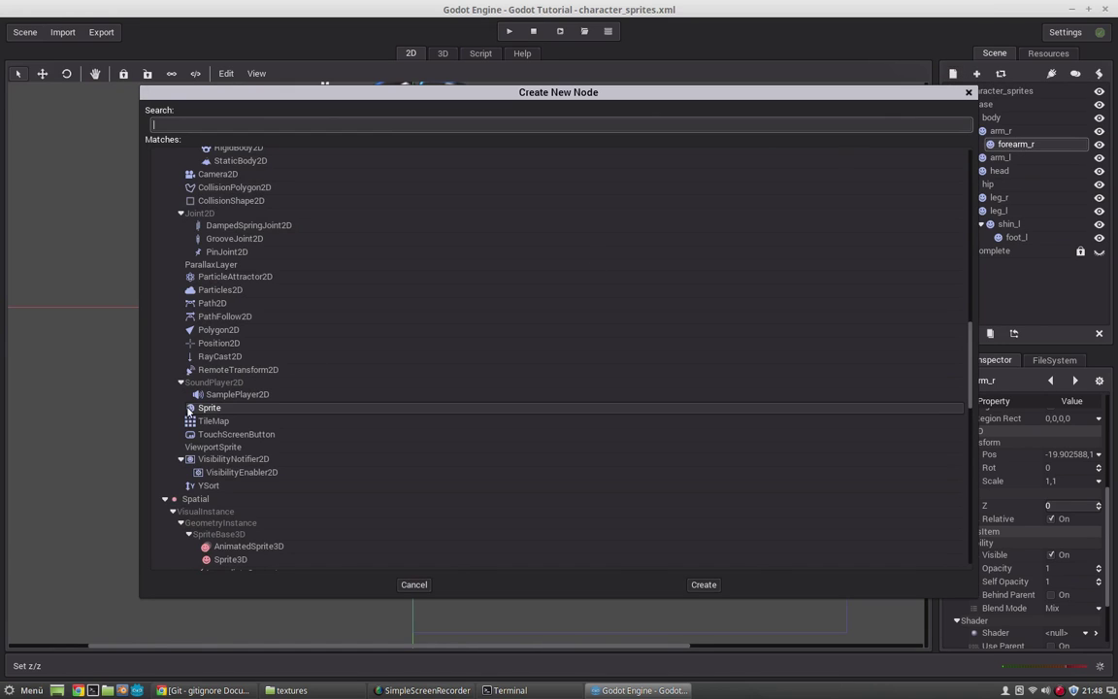
pyautogui.moveTo(970, 349); pyautogui.dragTo(970, 312)
pyautogui.doubleClick(203, 268)
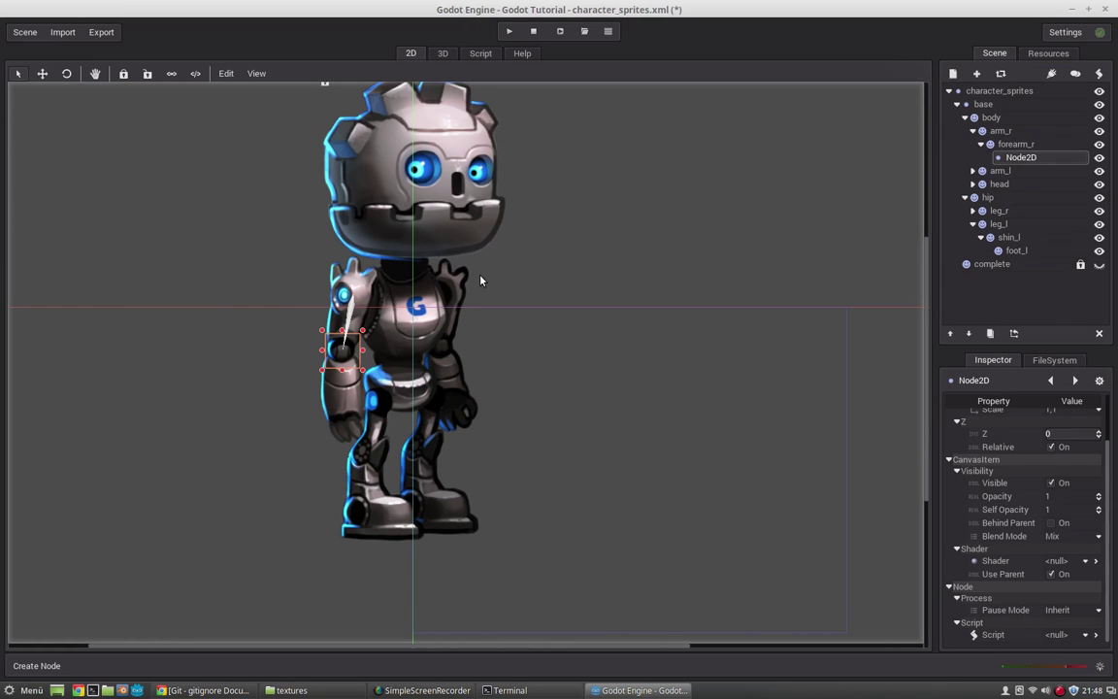
pyautogui.press('w')
pyautogui.moveTo(343, 352); pyautogui.dragTo(346, 419)
# - Rename the new Node2D under forearm_r to bone_display and make a skeleton bone from it
pyautogui.doubleClick(1019, 157)
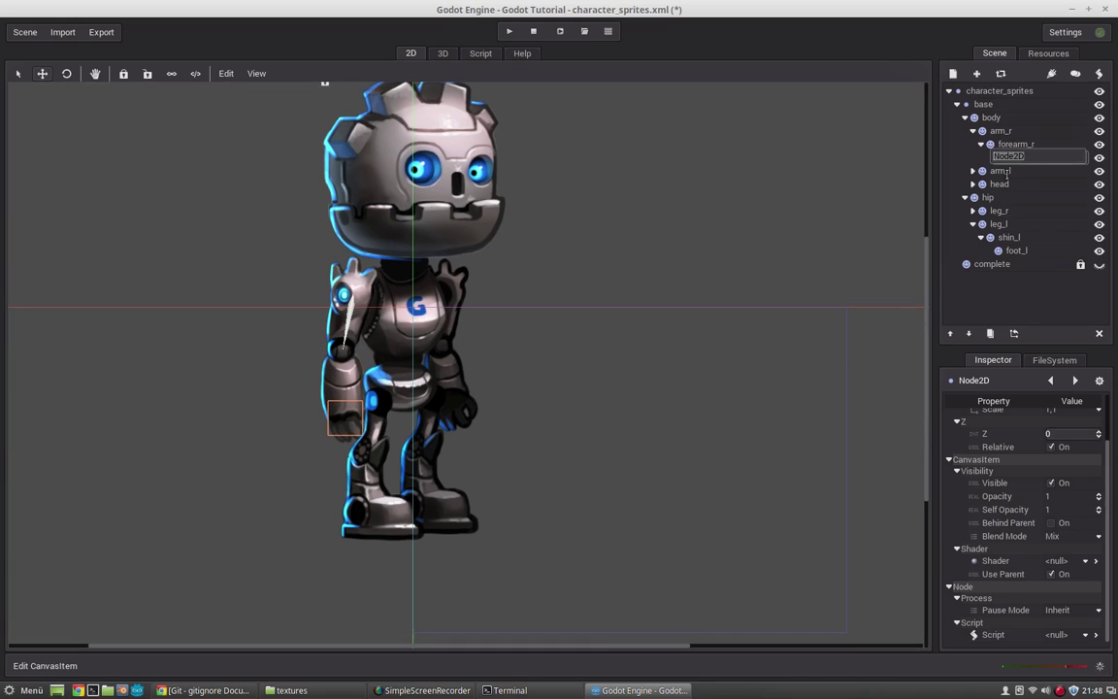
pyautogui.write('bone_display')
pyautogui.press('Return')
pyautogui.click(225, 72)
pyautogui.moveTo(291, 172)
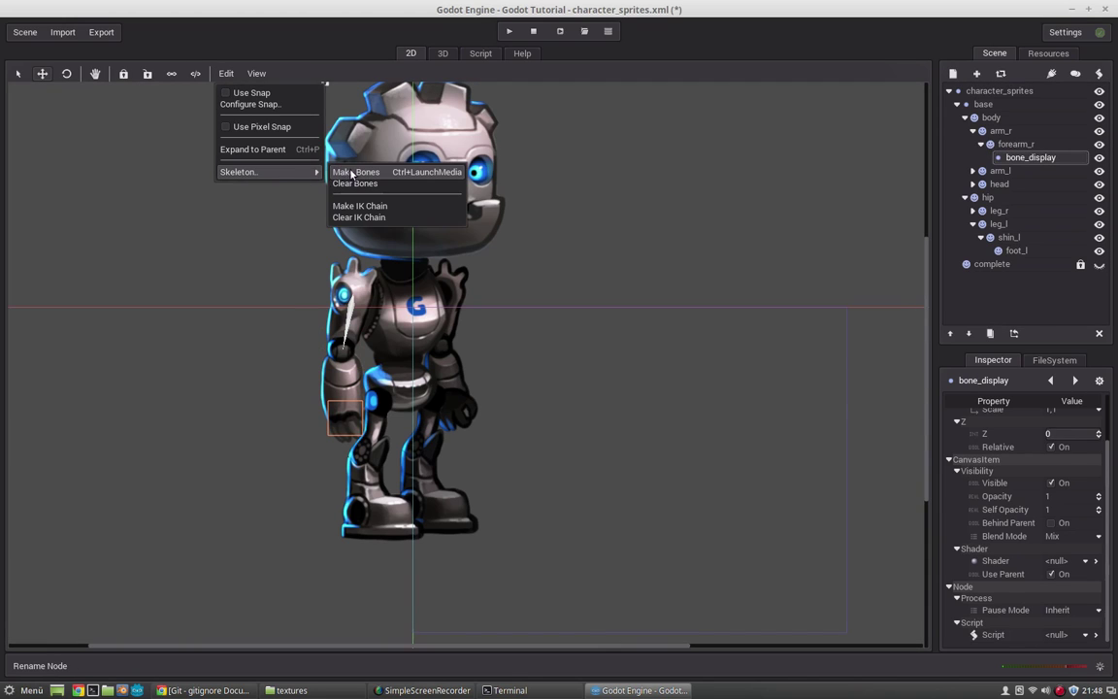
pyautogui.click(361, 176)
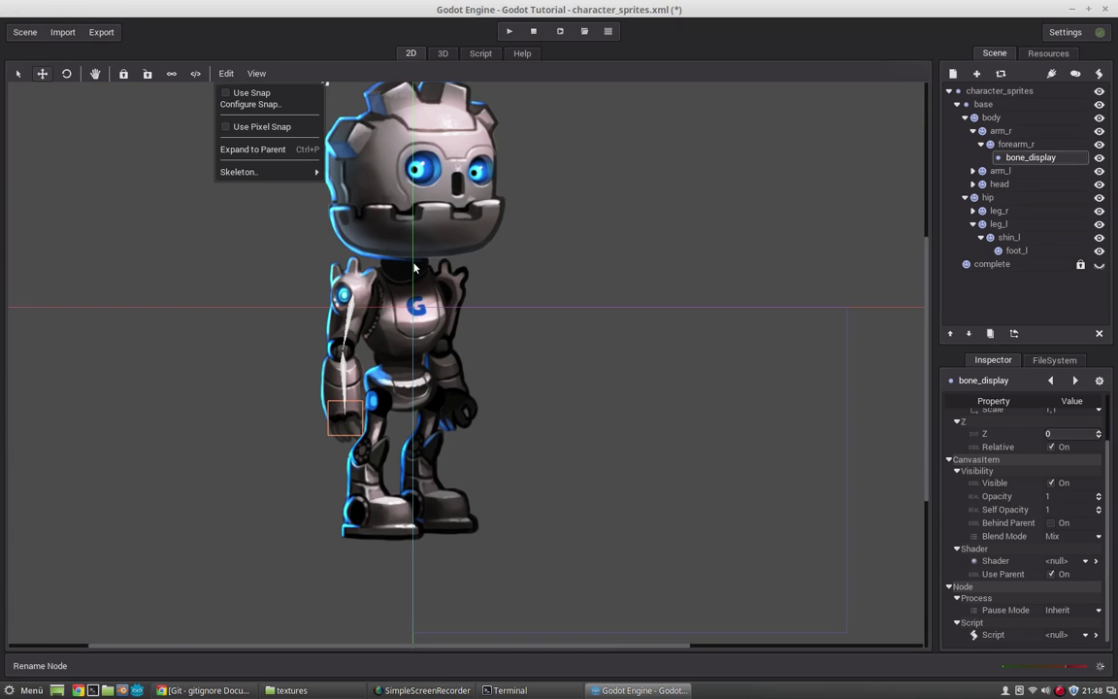
# - Make a skeleton bone from forearm_l, the child of arm_l
pyautogui.click(983, 144)
pyautogui.click(973, 132)
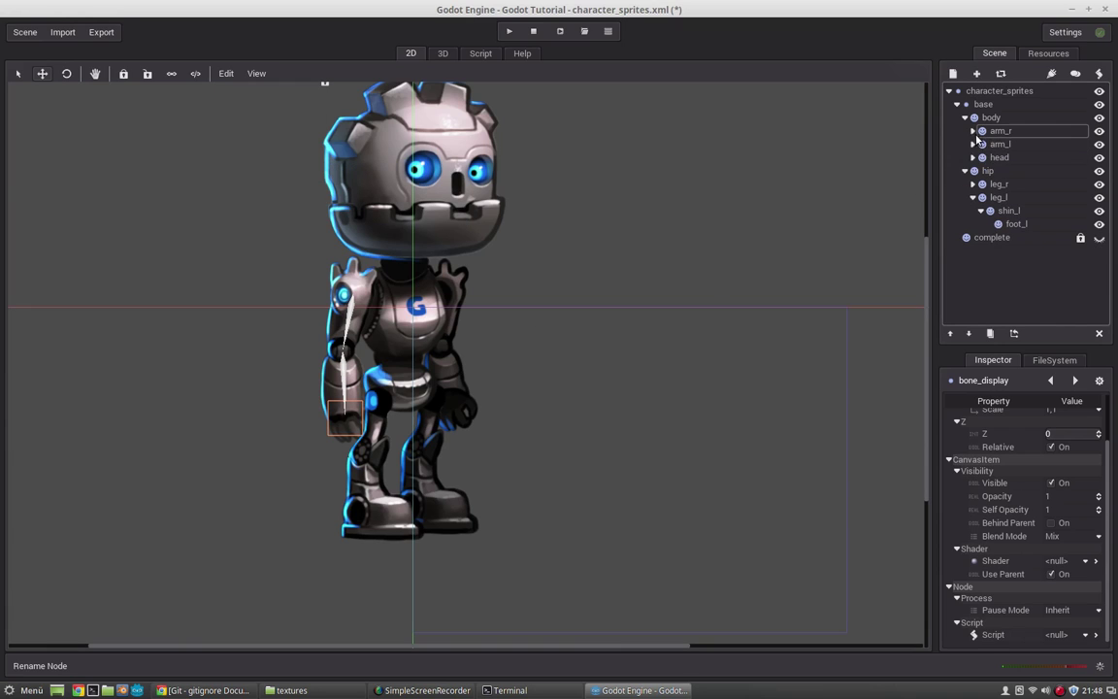
pyautogui.click(974, 144)
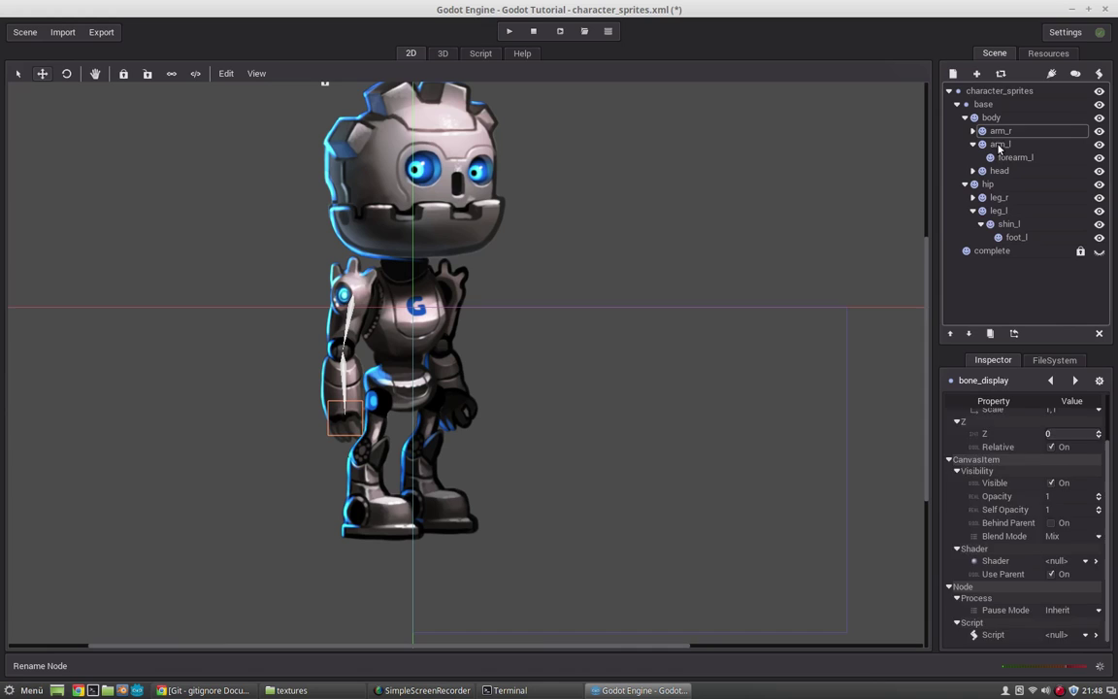
pyautogui.click(997, 144)
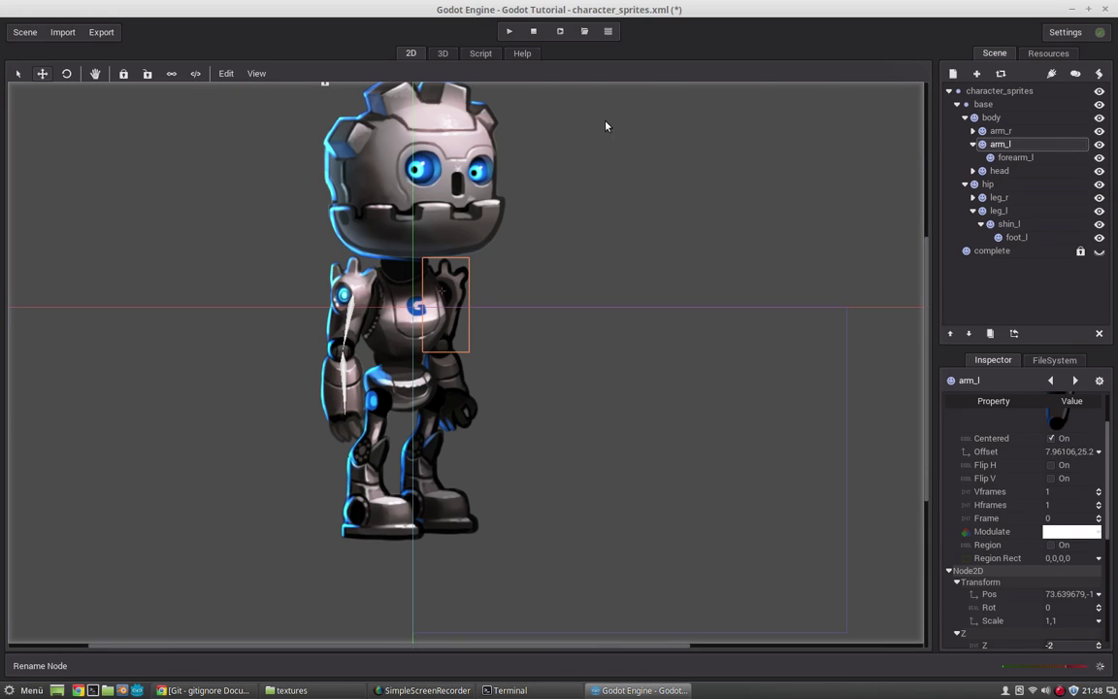
pyautogui.press('Down')
pyautogui.click(226, 74)
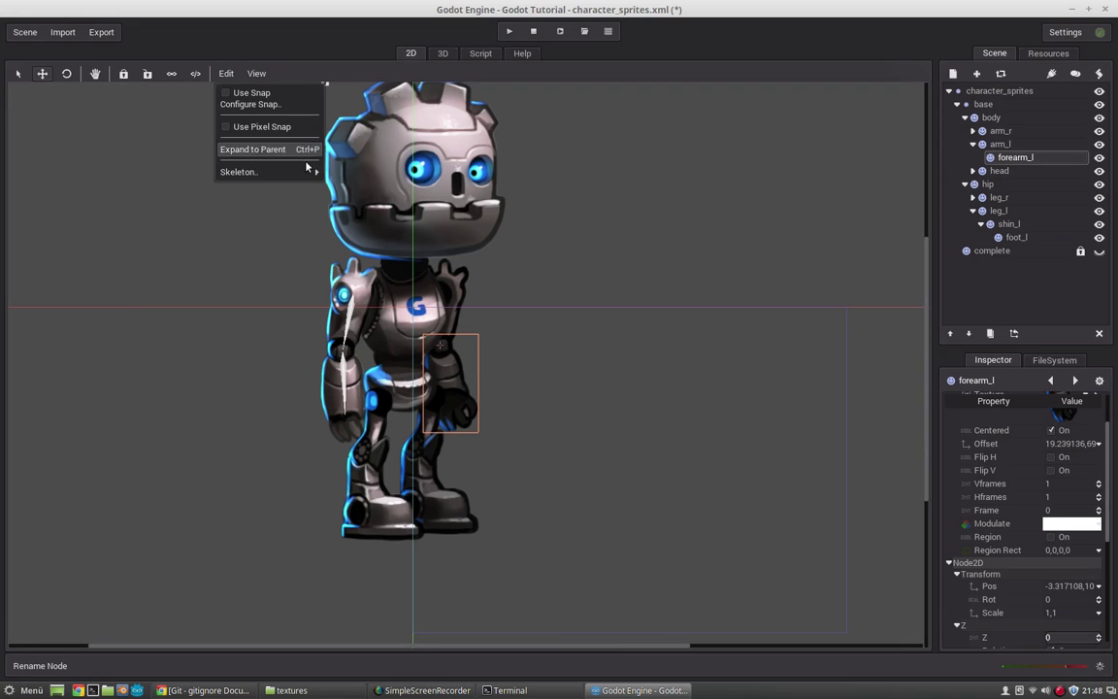
pyautogui.moveTo(307, 171)
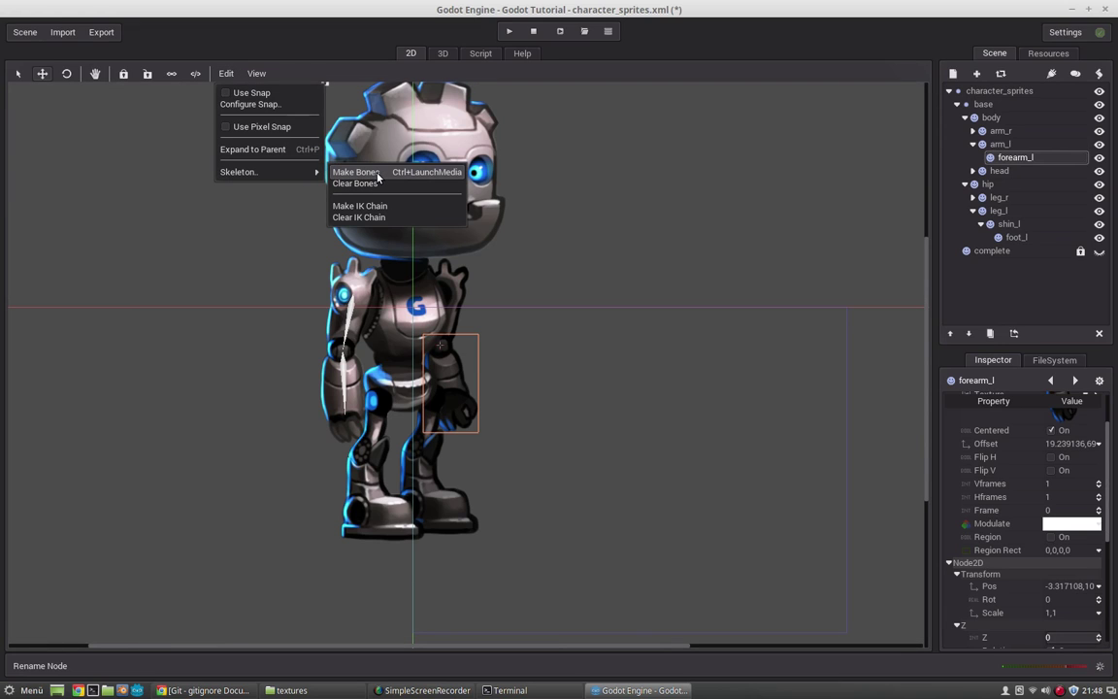
pyautogui.click(357, 173)
# - Add a Node2D as a child of forearm_l and rename it bone_display
pyautogui.hotkey('ctrl', 'a')
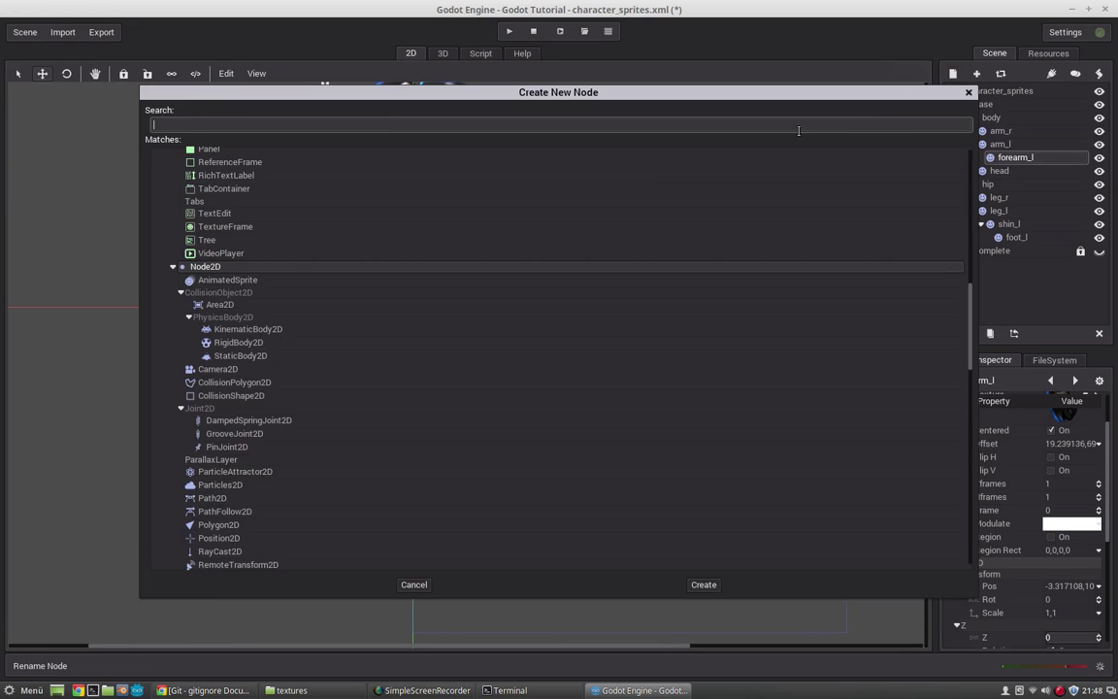
pyautogui.press('Return')
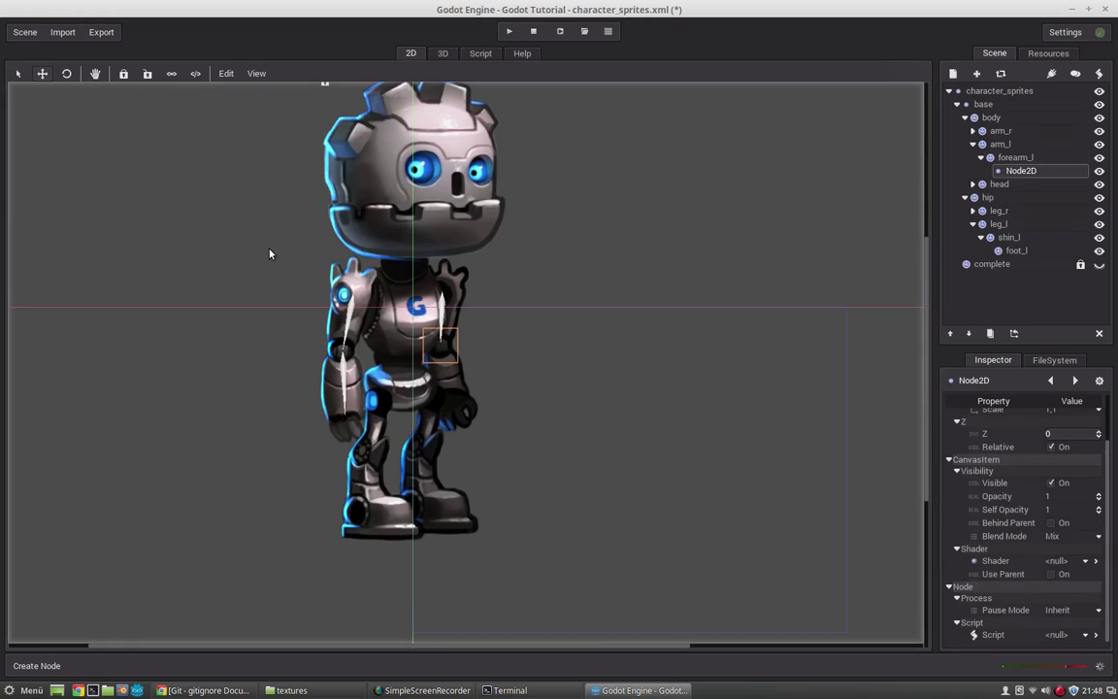
pyautogui.doubleClick(1020, 173)
pyautogui.write('bone_display')
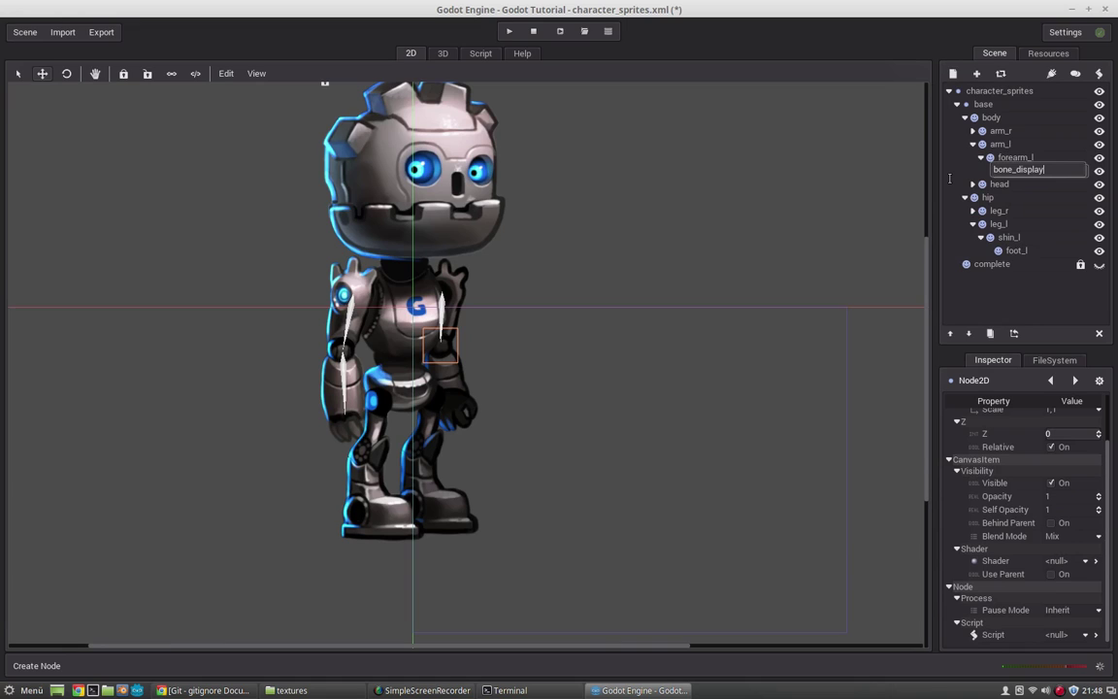
pyautogui.hotkey('ctrl', 'a')
pyautogui.press('Return')
# - Move forearm_l's bone_display node down onto the robot's hand and make a skeleton bone from it
pyautogui.moveTo(466, 350); pyautogui.dragTo(475, 405)
pyautogui.click(226, 73)
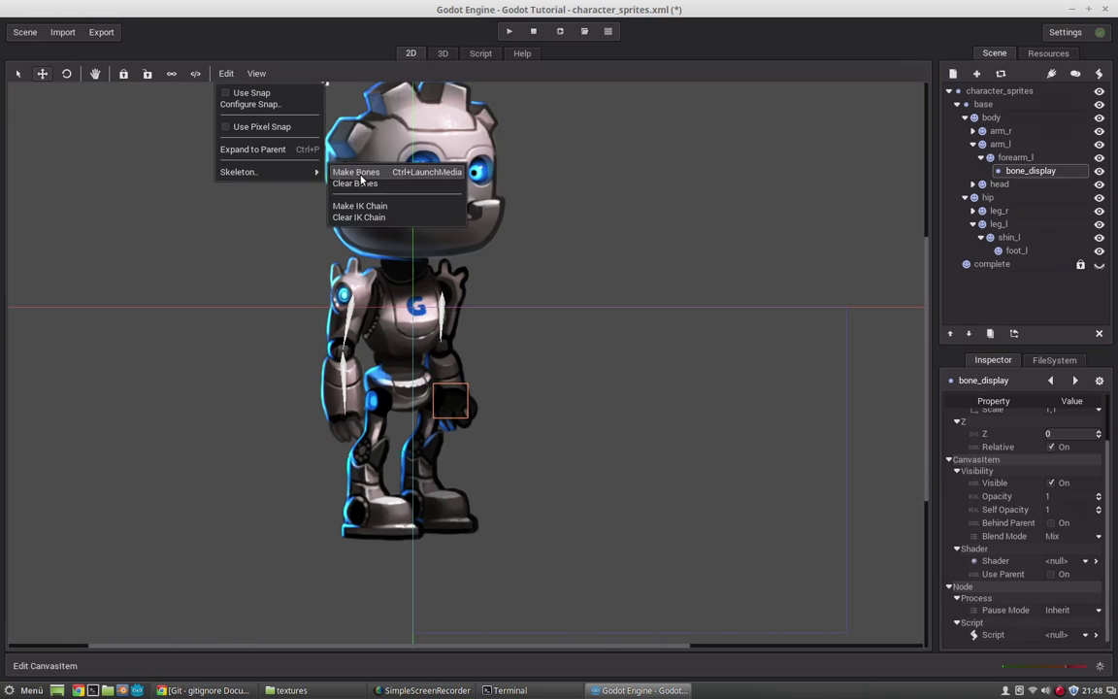
pyautogui.click(361, 172)
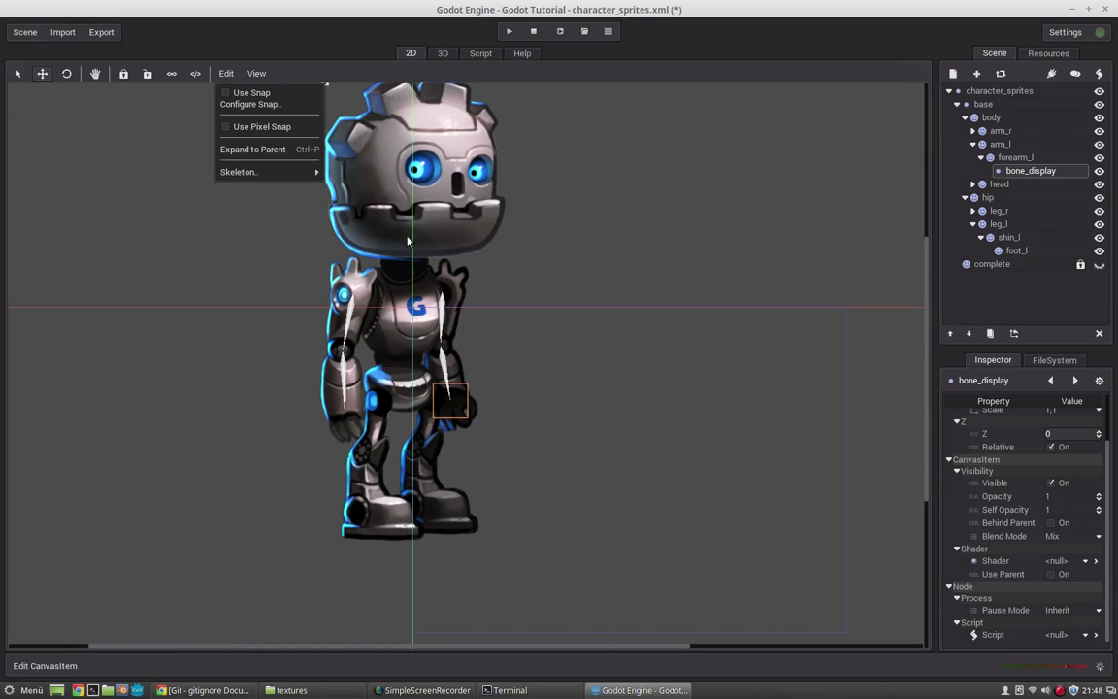
# - Make a skeleton bone from the head sprite, the child of body
pyautogui.click(973, 143)
pyautogui.click(989, 119)
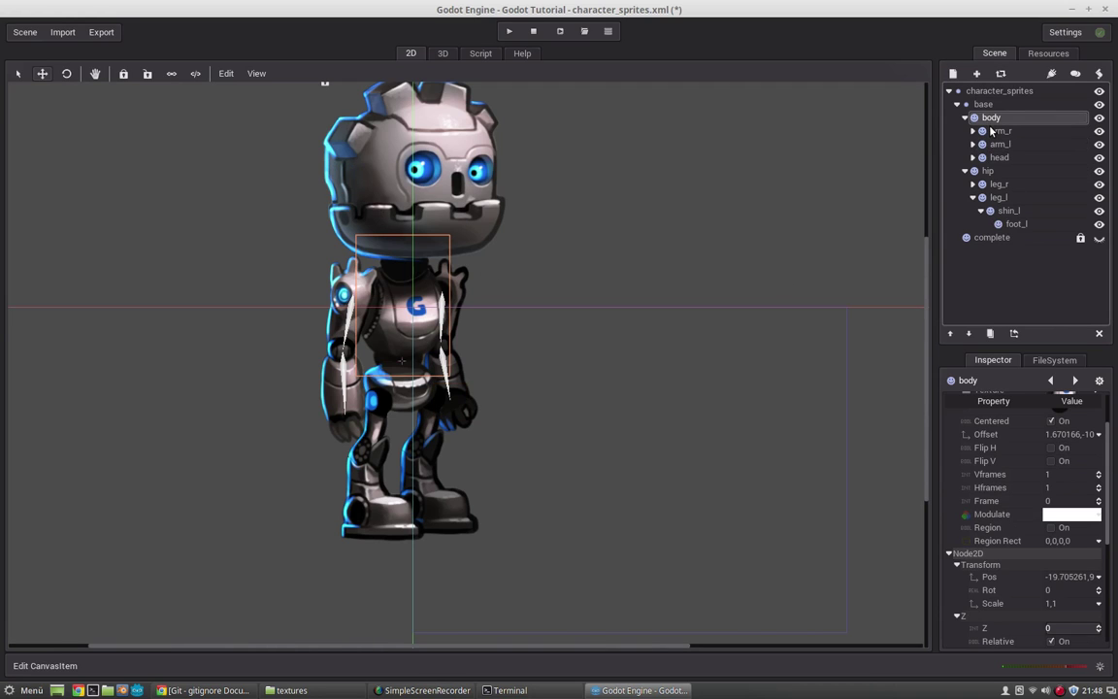
pyautogui.click(993, 157)
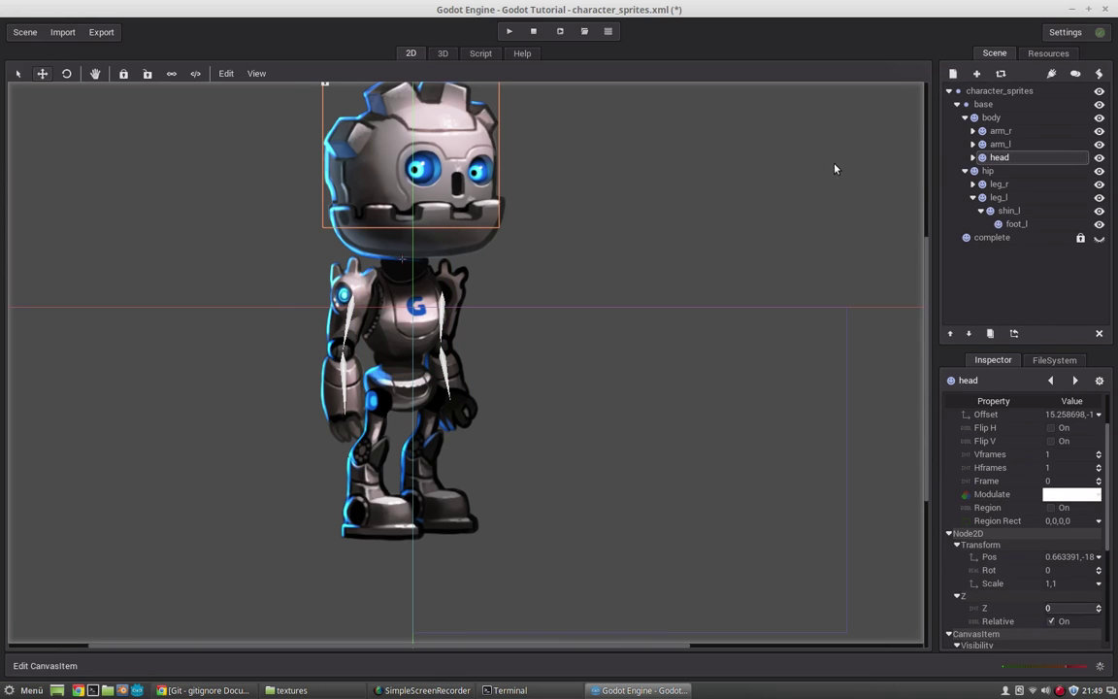
pyautogui.click(226, 73)
pyautogui.moveTo(254, 171)
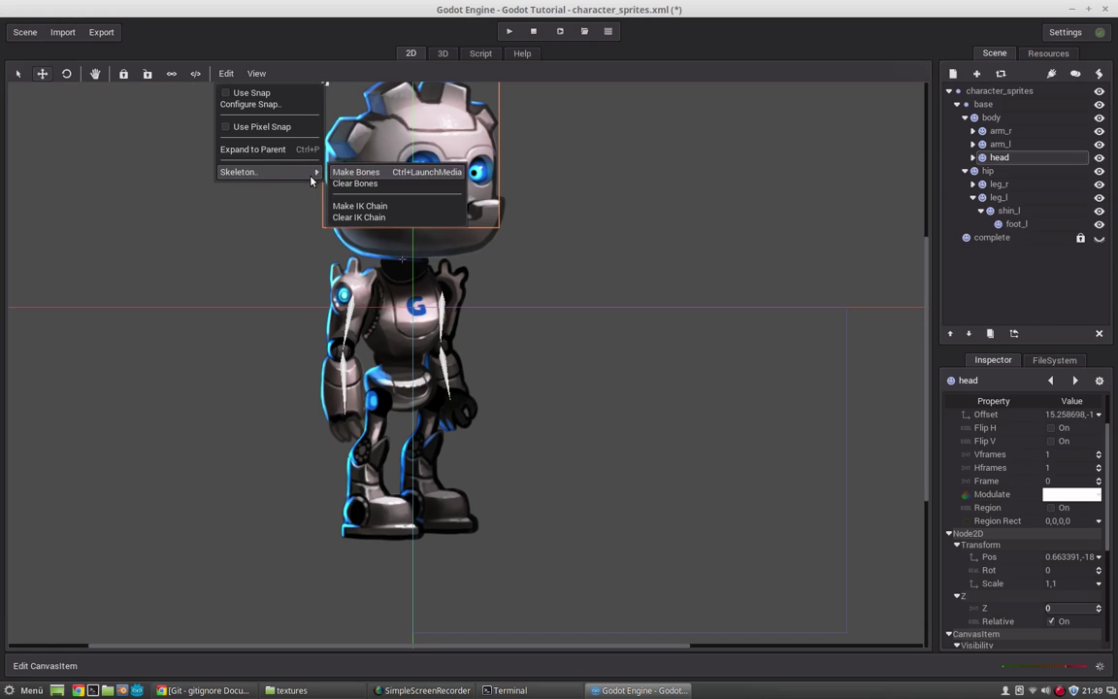
pyautogui.click(358, 174)
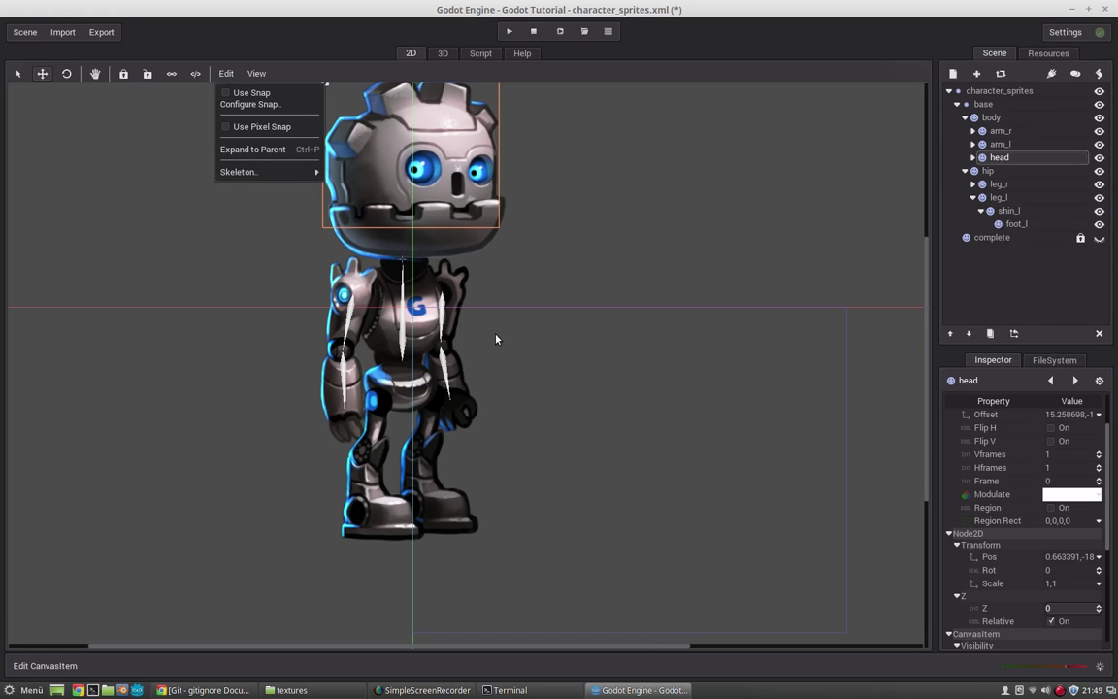
# - Add a Node2D as a child of head and rename it bone_display
pyautogui.click(973, 159)
pyautogui.click(997, 160)
pyautogui.click(953, 74)
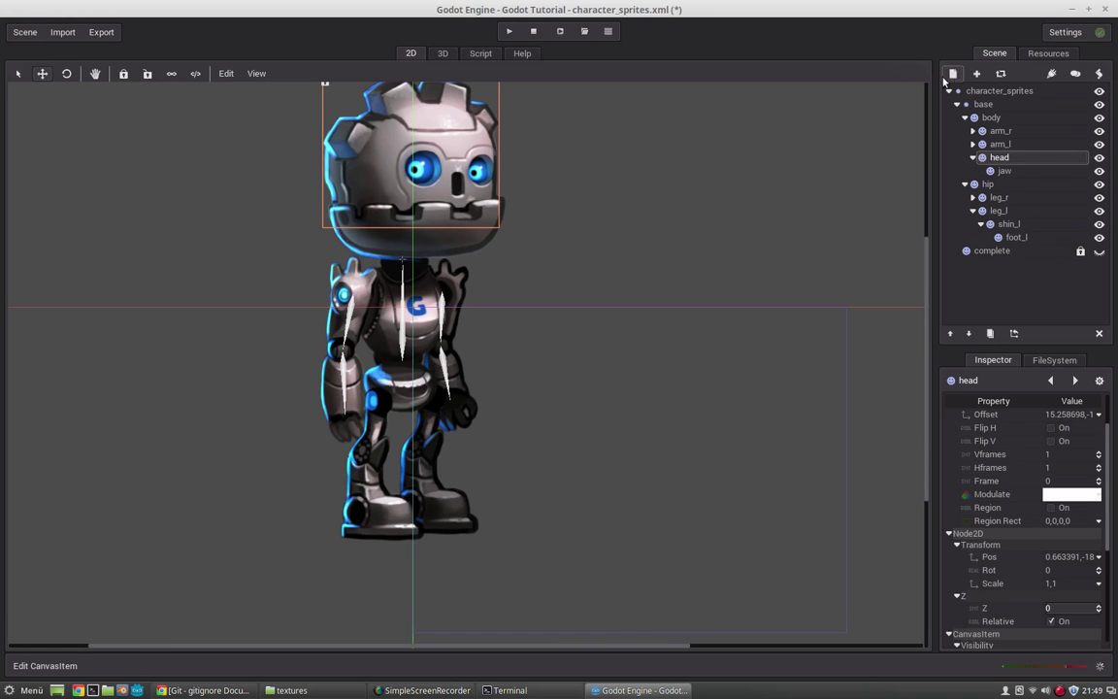
pyautogui.doubleClick(222, 267)
pyautogui.click(1030, 186)
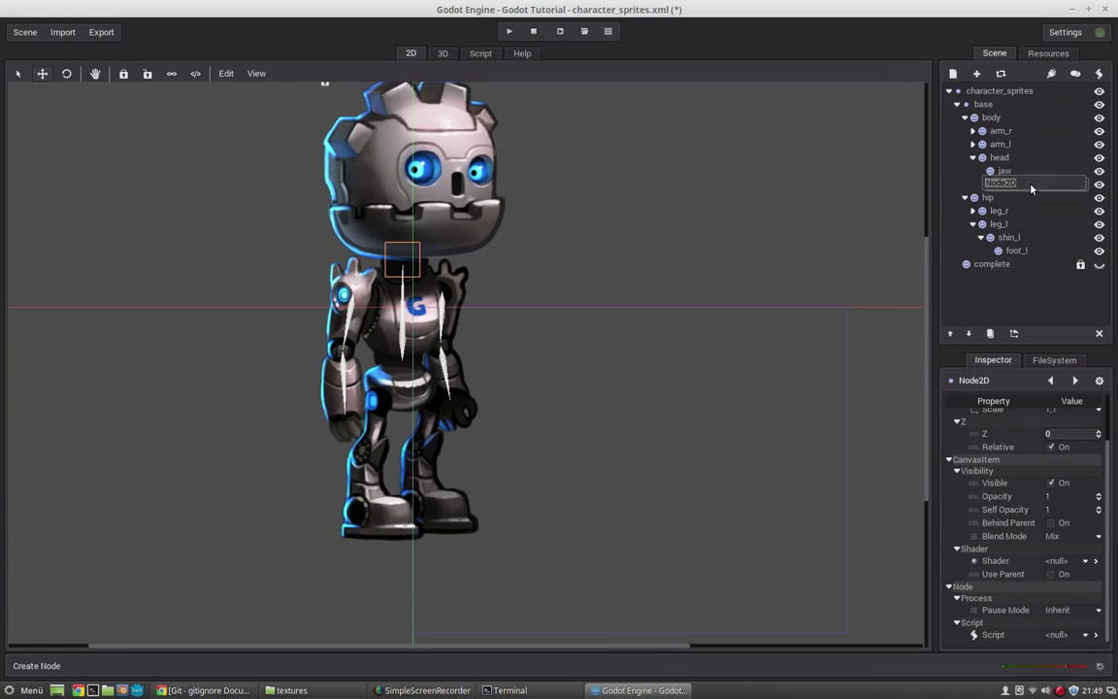
pyautogui.write('bone_display')
pyautogui.press('Return')
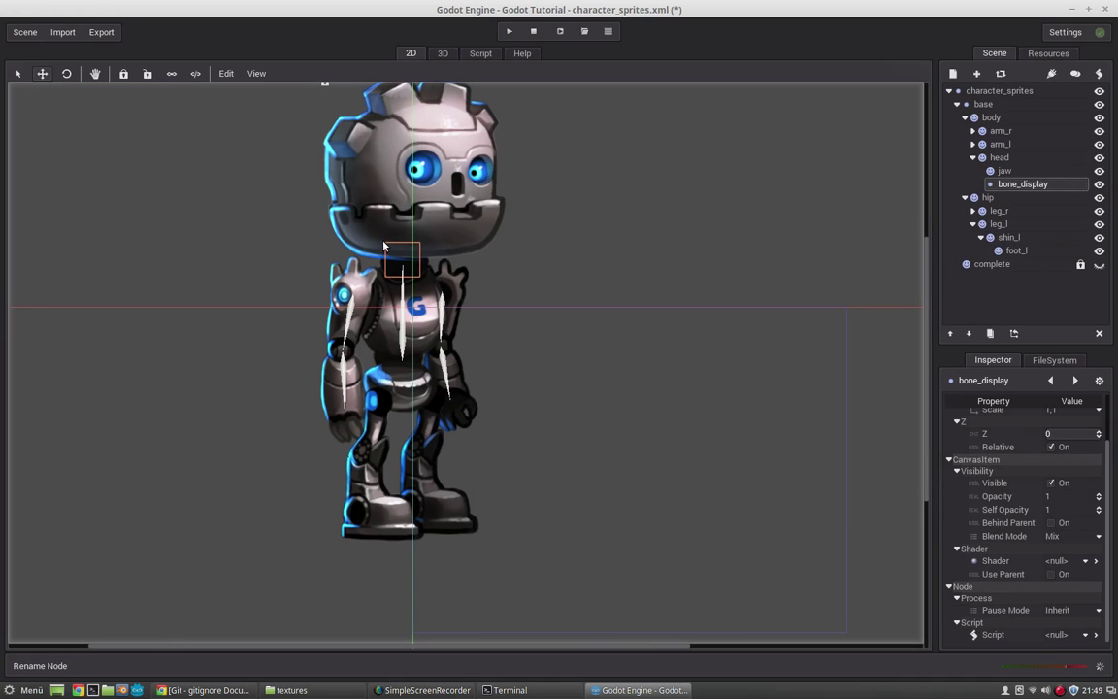
# - Move head's bone_display node up onto the robot's forehead and make a skeleton bone from it
pyautogui.moveTo(383, 246); pyautogui.dragTo(386, 114)
pyautogui.click(226, 73)
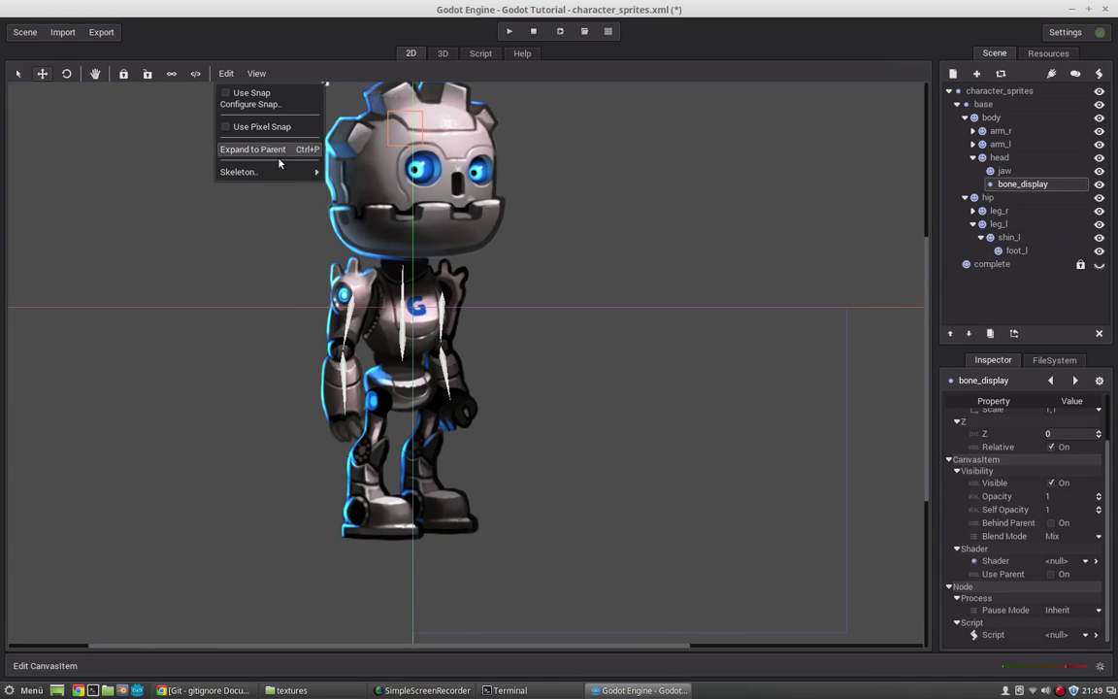
pyautogui.moveTo(281, 172)
pyautogui.click(357, 169)
pyautogui.moveTo(535, 393); pyautogui.dragTo(588, 346, button='middle')
pyautogui.moveTo(477, 342); pyautogui.dragTo(465, 350, button='middle')
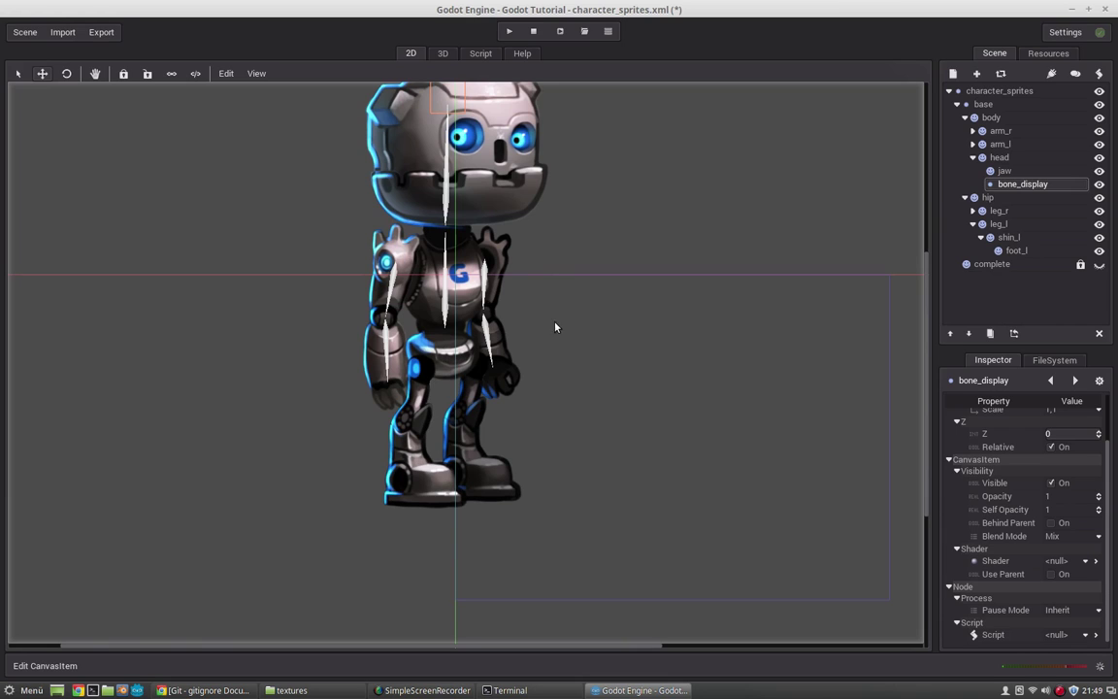
# - Set the body sprite's Z value to 1
pyautogui.click(991, 118)
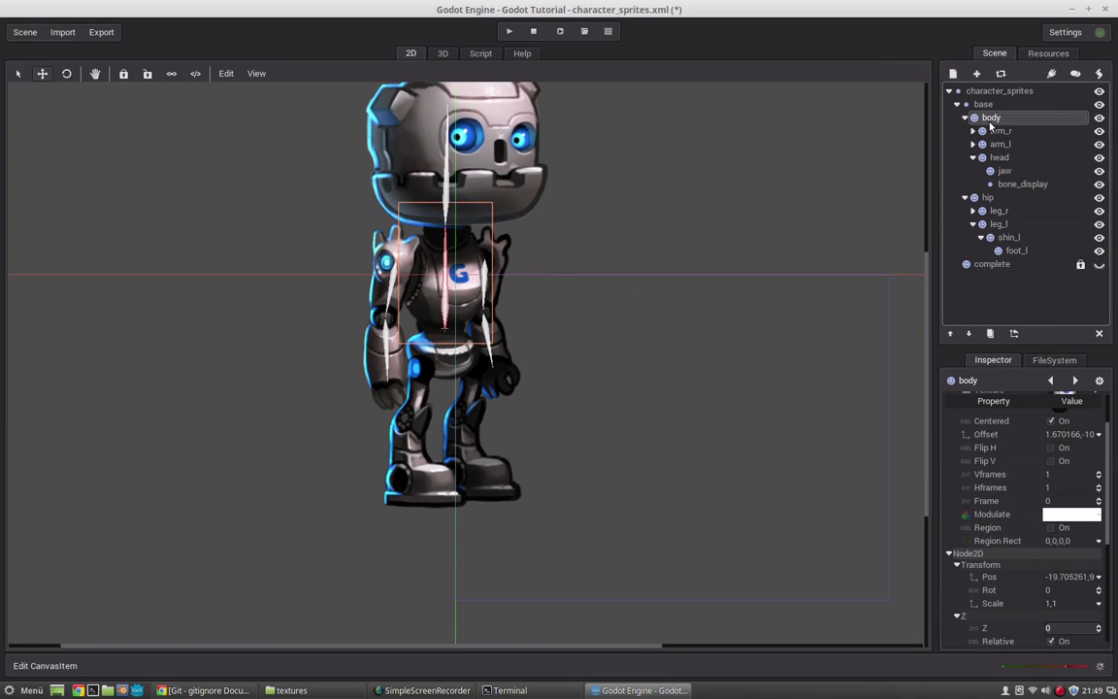
pyautogui.click(1060, 589)
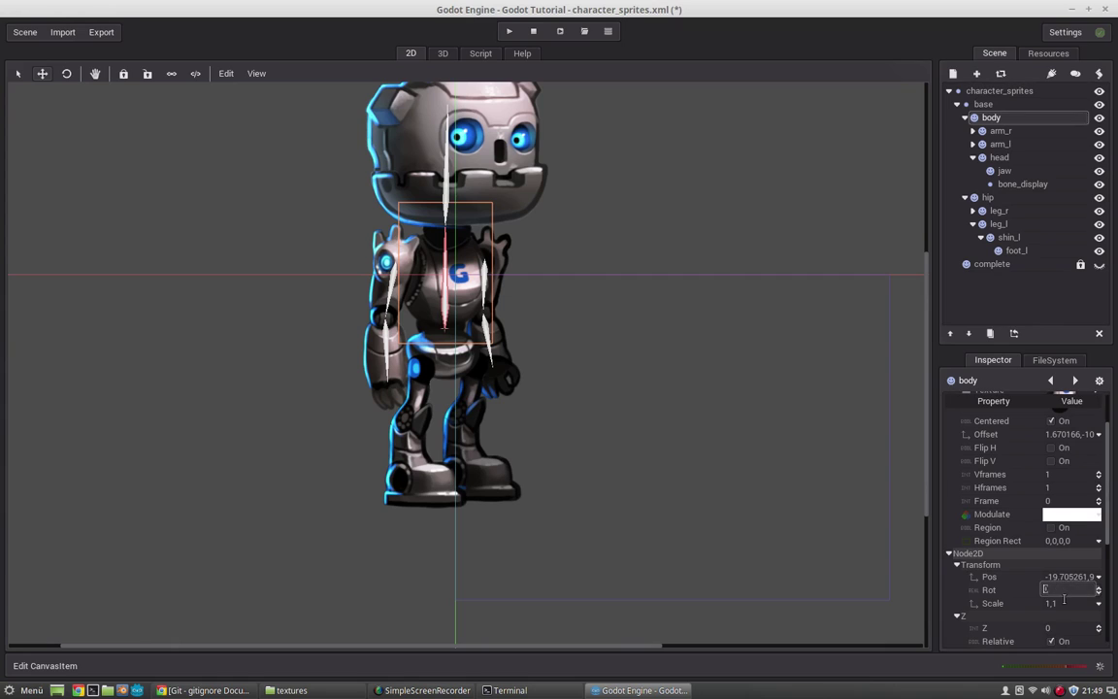
pyautogui.click(1058, 628)
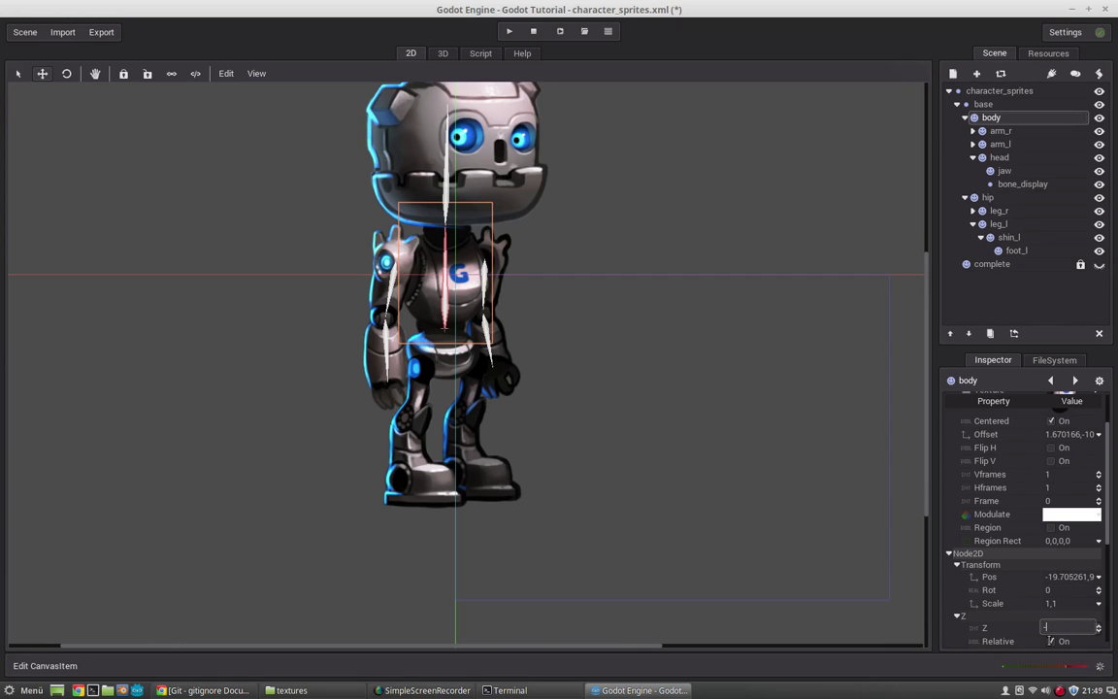
pyautogui.press('Return')
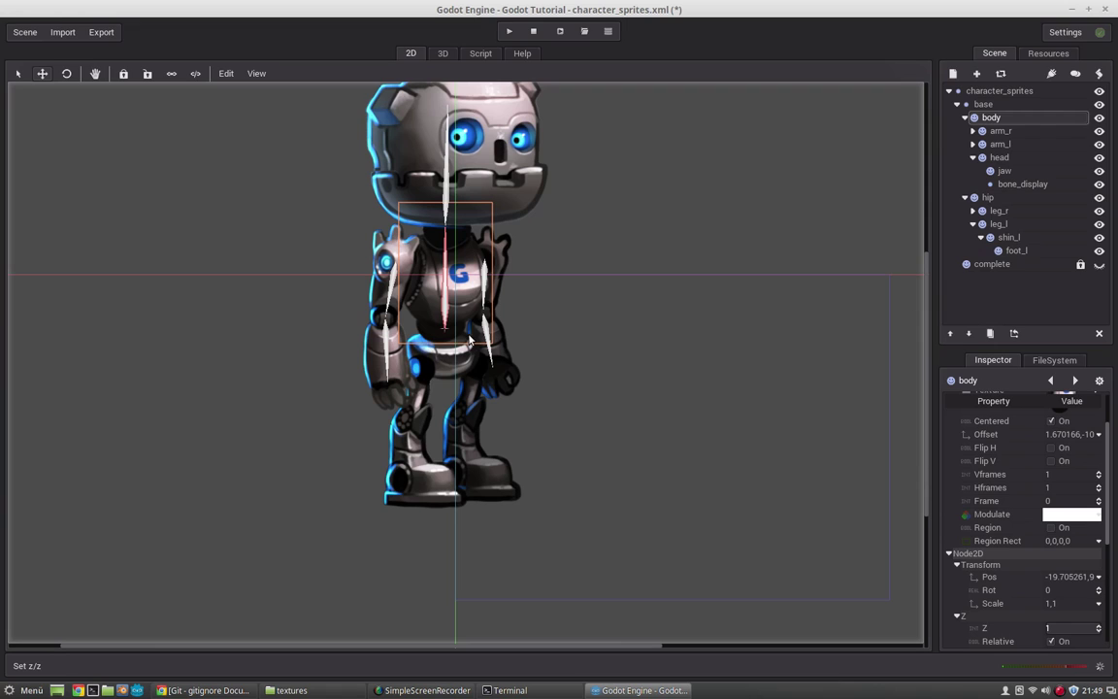
# - Add a Node2D as a child of hip and move it down to the lower part of the hip sprite
pyautogui.click(972, 157)
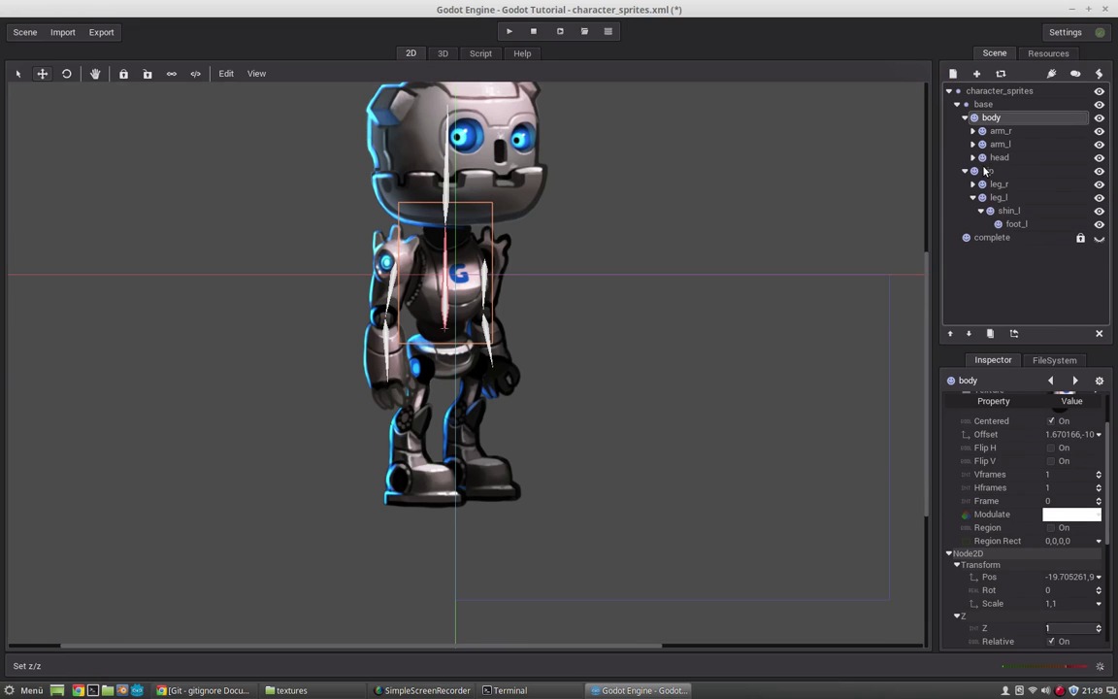
pyautogui.click(990, 172)
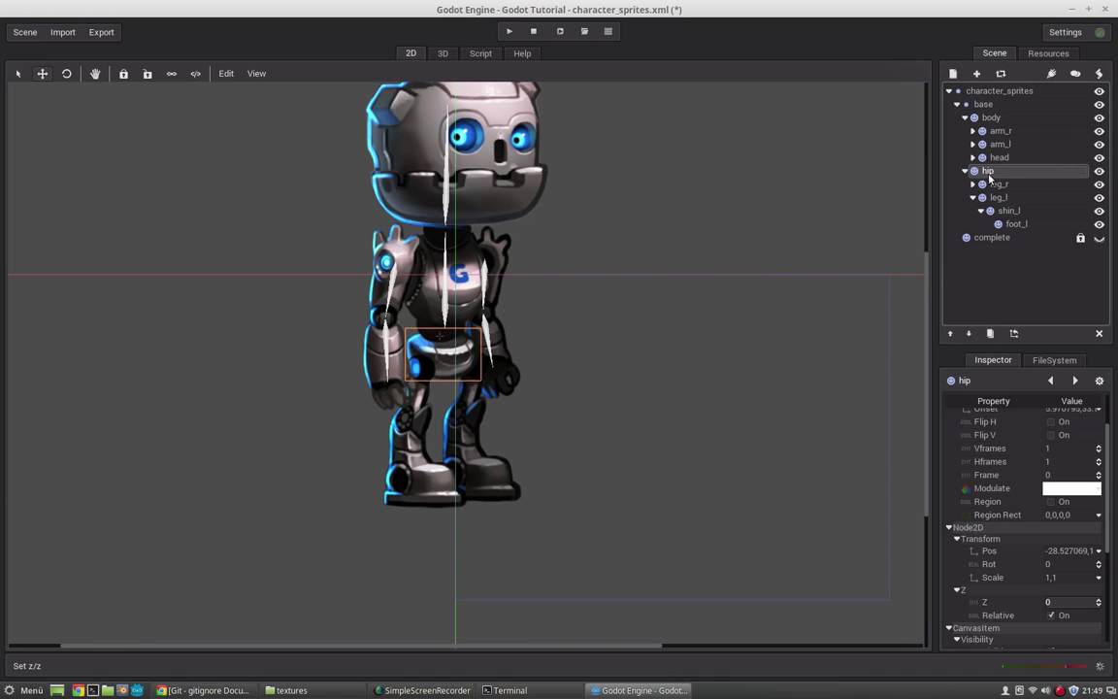
pyautogui.click(227, 75)
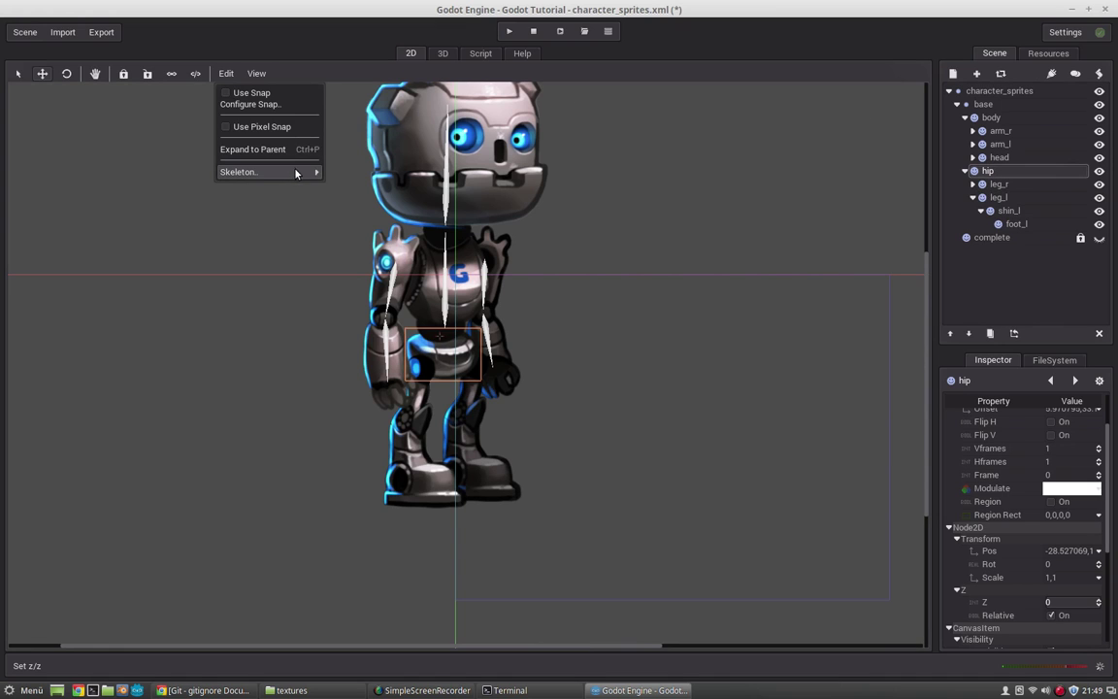
pyautogui.click(811, 169)
pyautogui.click(953, 75)
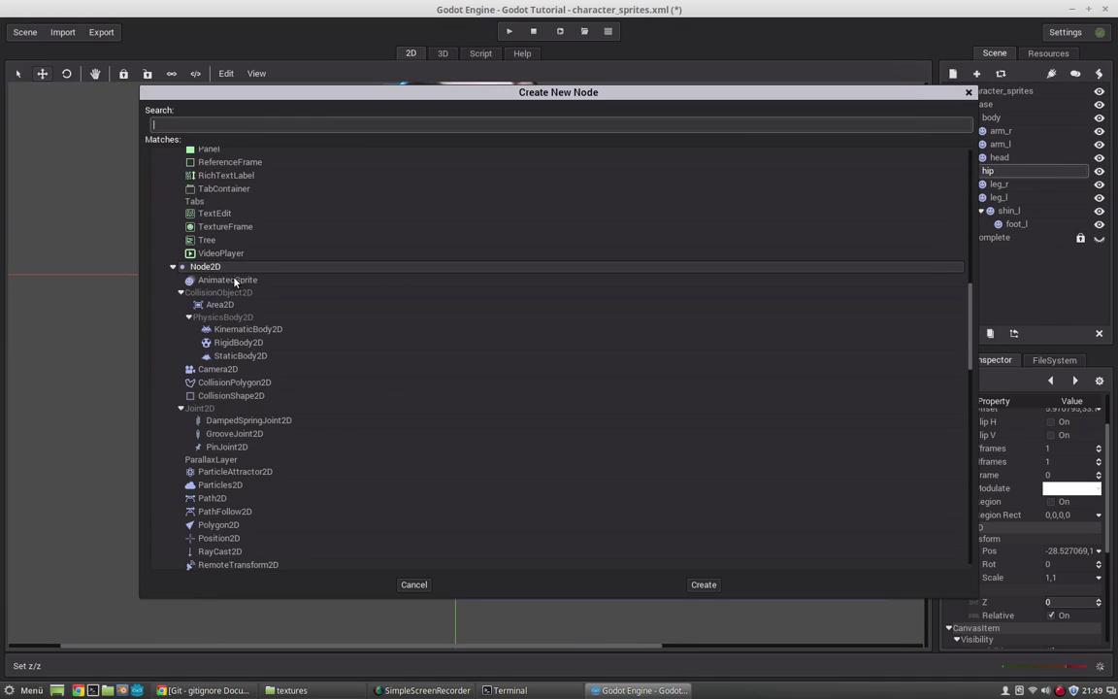
pyautogui.press('Return')
pyautogui.moveTo(442, 337); pyautogui.dragTo(442, 364)
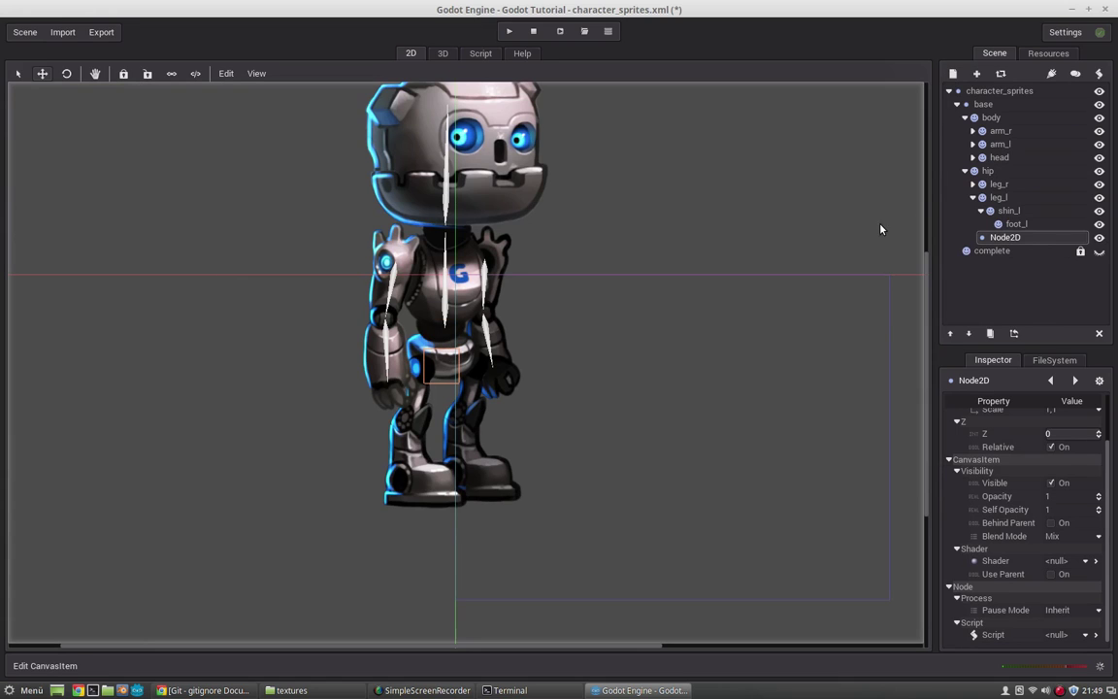
# - Rename the new Node2D under hip to bone_display and make a skeleton bone from it
pyautogui.click(1004, 237)
pyautogui.write('bone_display')
pyautogui.press('Return')
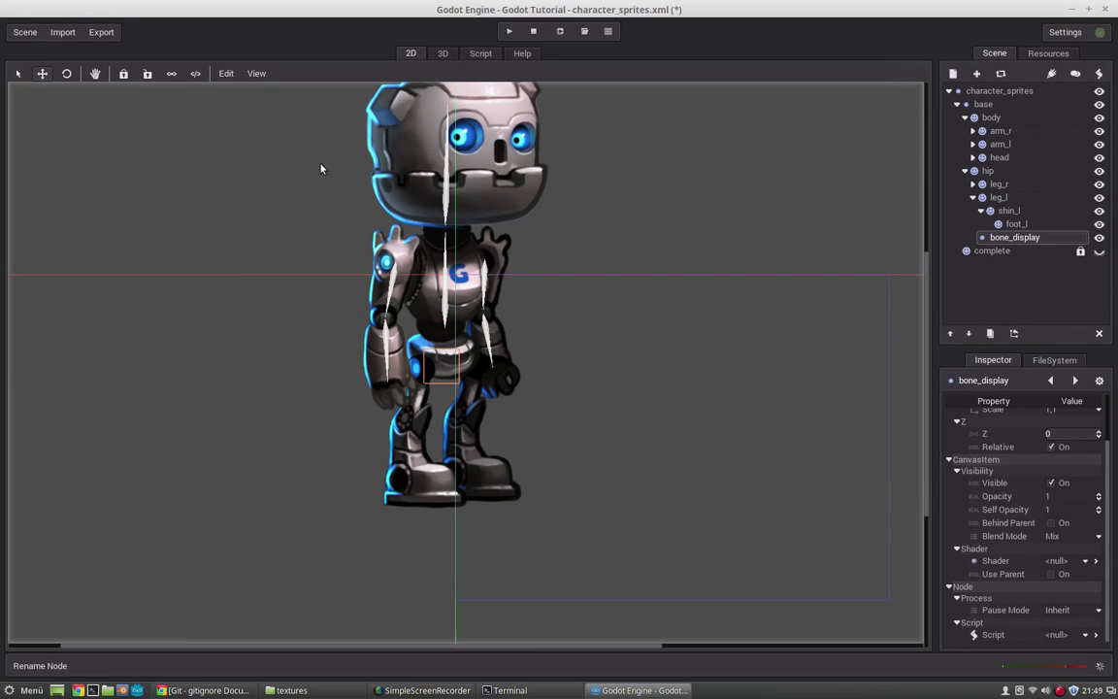
pyautogui.click(225, 74)
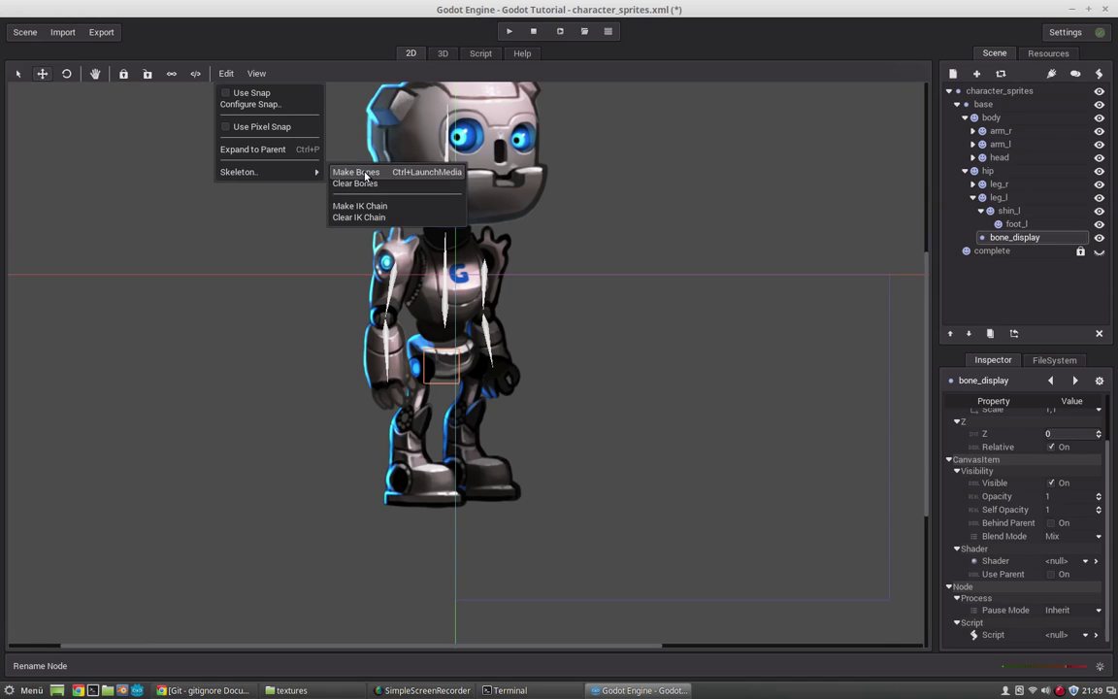
pyautogui.click(331, 165)
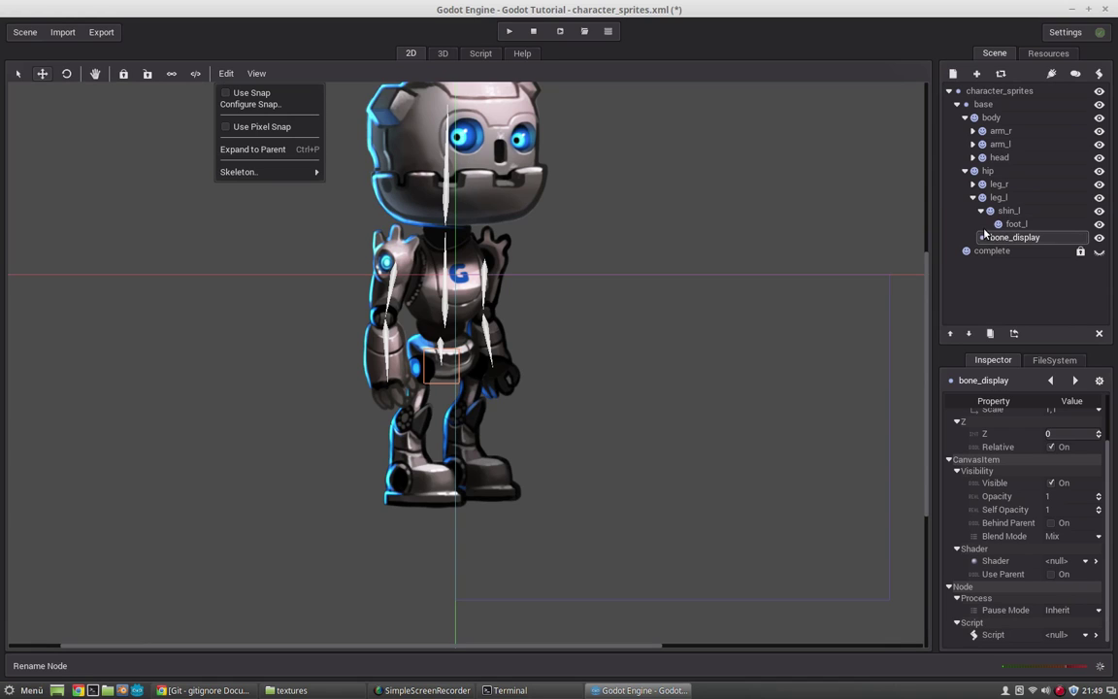
# - Make skeleton bones from shin_r, foot_r, shin_l and foot_l together
pyautogui.click(973, 185)
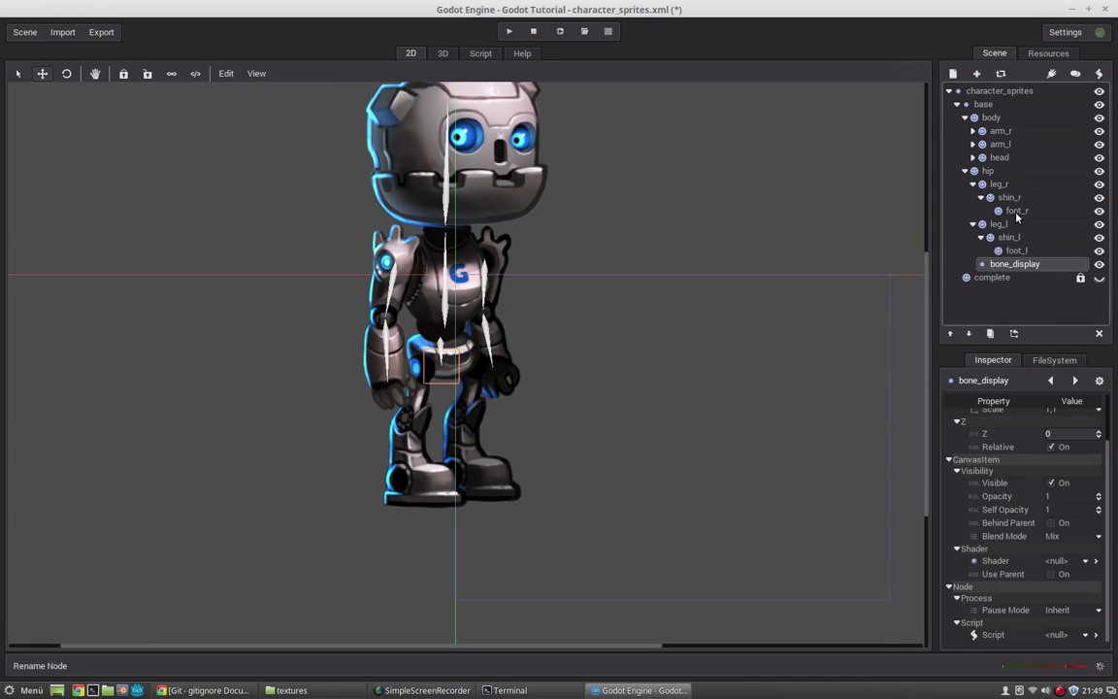
pyautogui.click(1016, 212)
pyautogui.keyDown('ctrl'); pyautogui.click(1008, 197); pyautogui.keyUp('ctrl')
pyautogui.keyDown('ctrl'); pyautogui.click(1014, 251); pyautogui.keyUp('ctrl')
pyautogui.keyDown('ctrl'); pyautogui.click(1009, 237); pyautogui.keyUp('ctrl')
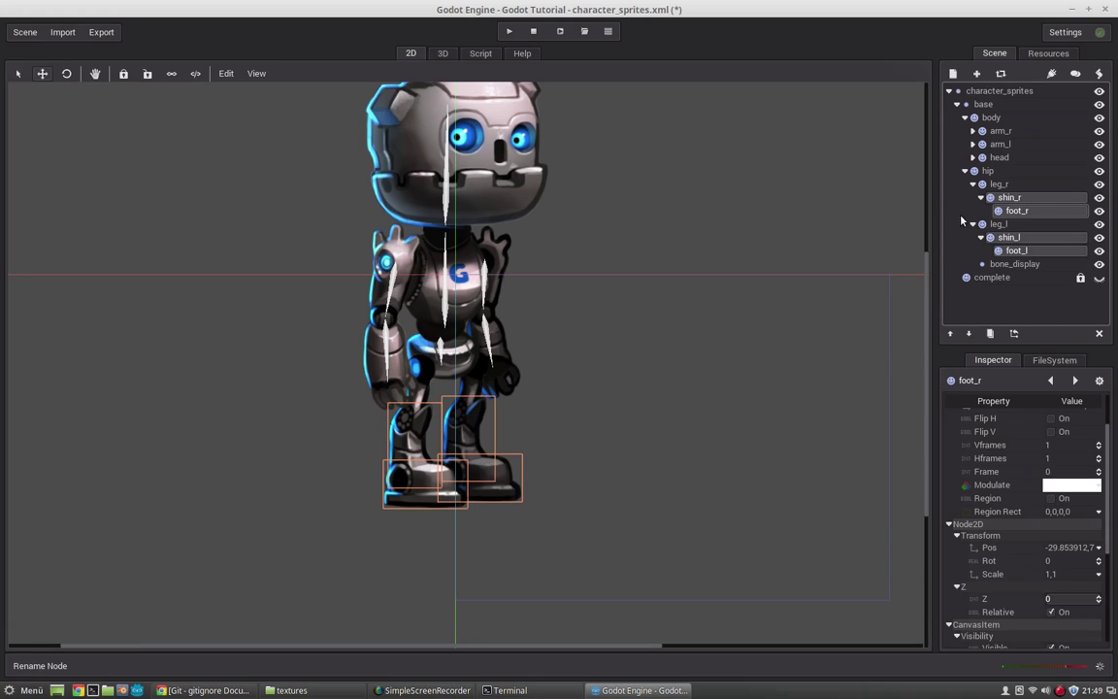
pyautogui.click(221, 74)
pyautogui.moveTo(291, 172)
pyautogui.click(330, 171)
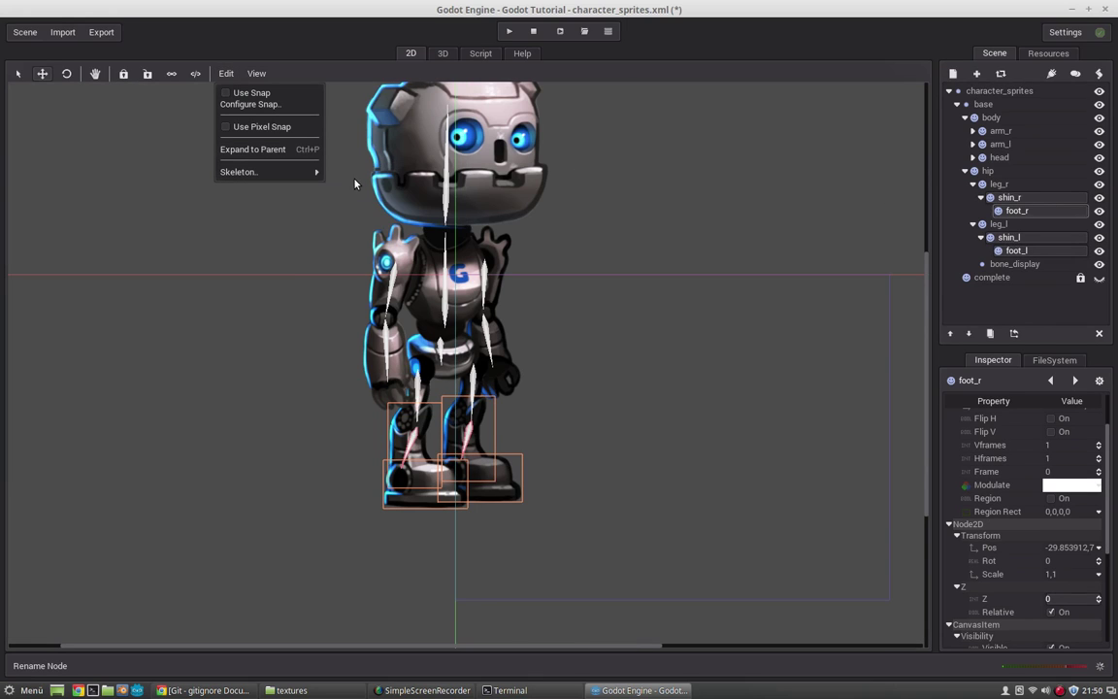
# - Add a Node2D as a child of foot_r and move it onto the front of the foot
pyautogui.moveTo(541, 363); pyautogui.dragTo(559, 279, button='middle')
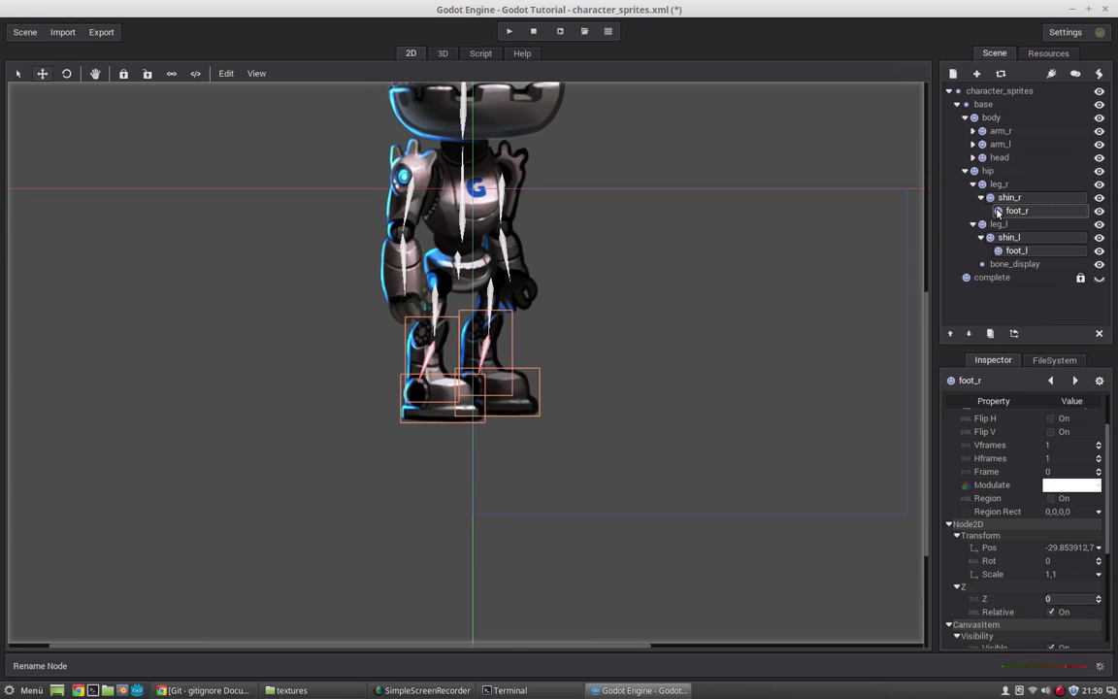
pyautogui.click(1015, 214)
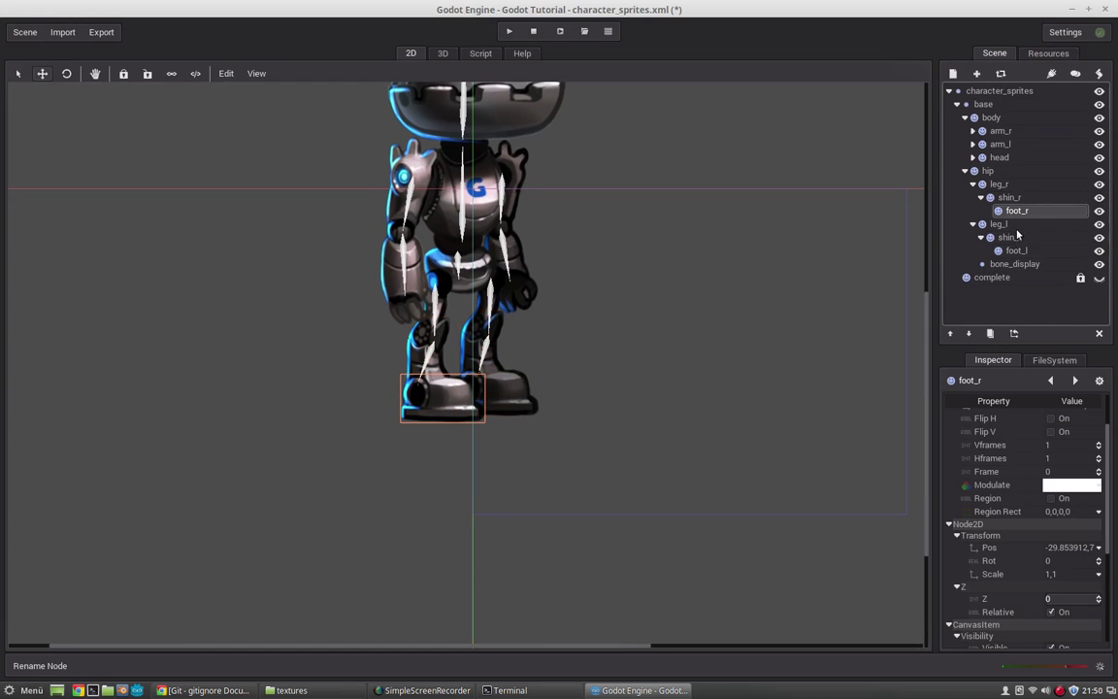
pyautogui.click(225, 74)
pyautogui.click(869, 210)
pyautogui.click(953, 75)
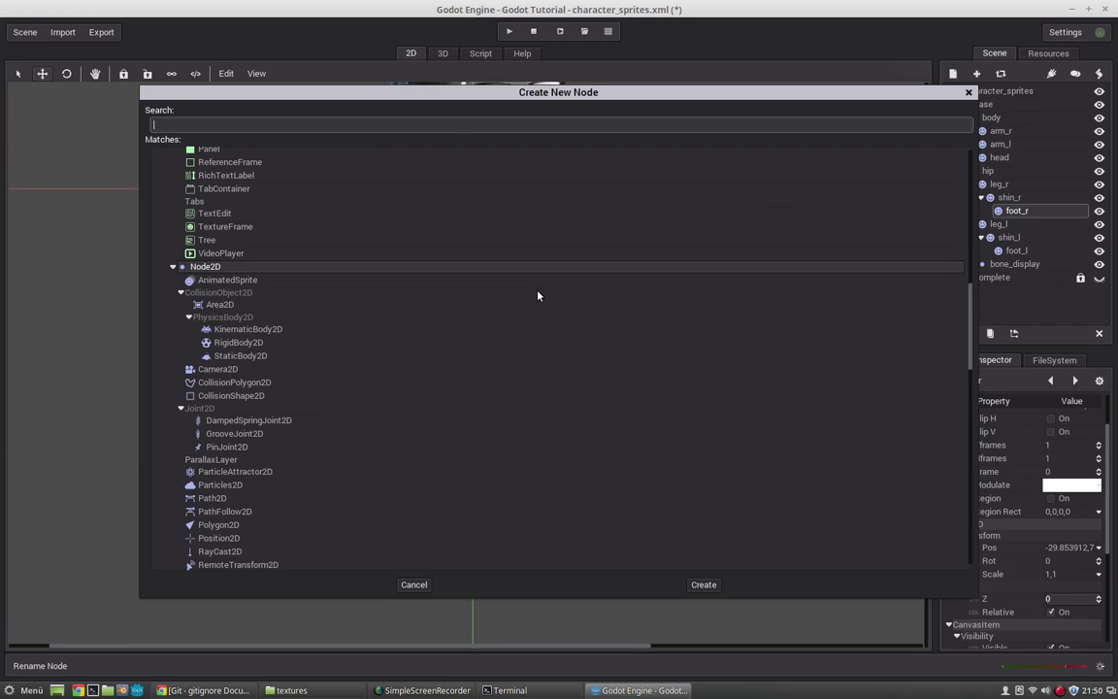
pyautogui.doubleClick(205, 266)
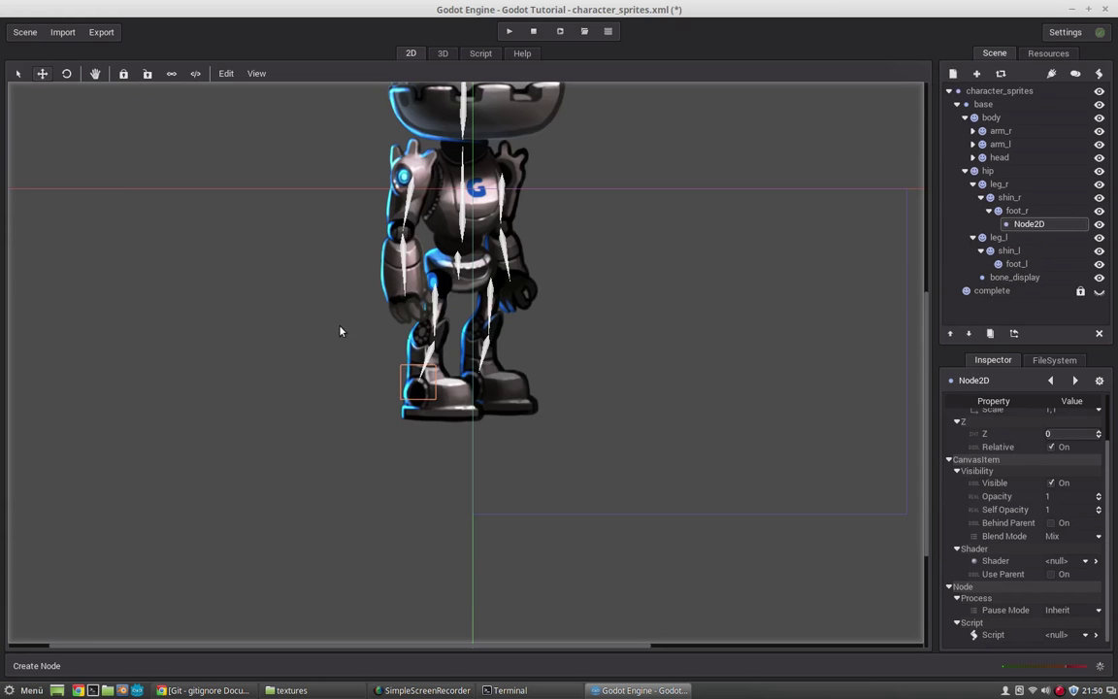
# - Rename the Node2D under foot_r to bone_display and make a skeleton bone from it
pyautogui.doubleClick(1027, 224)
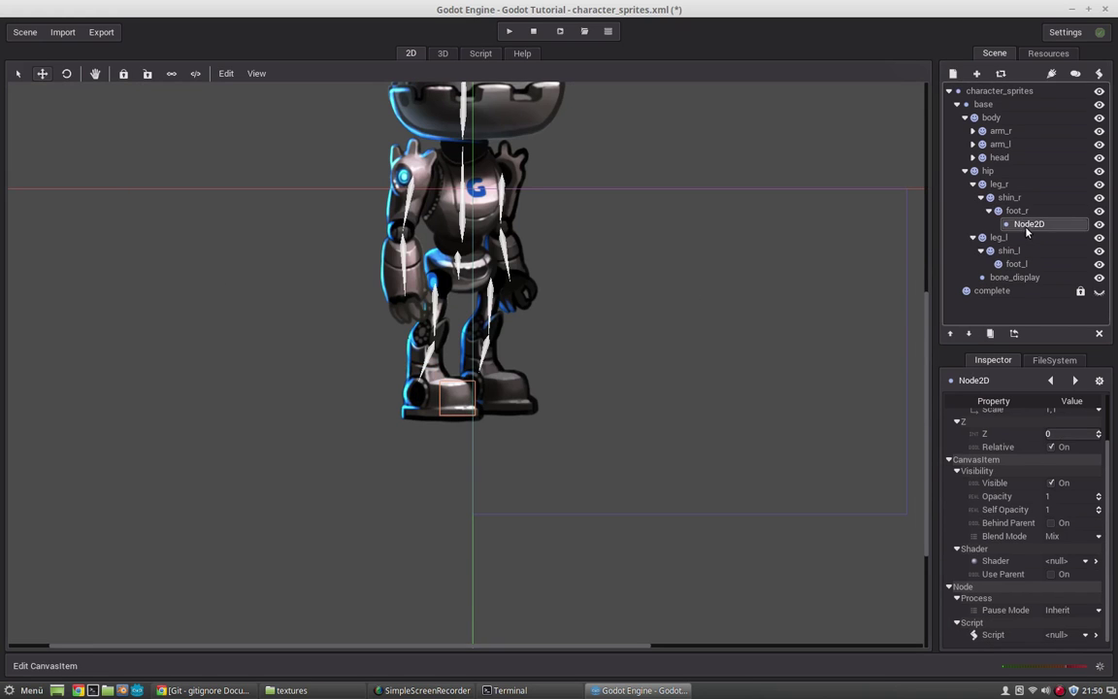
pyautogui.write('bone_display')
pyautogui.press('Return')
pyautogui.click(226, 74)
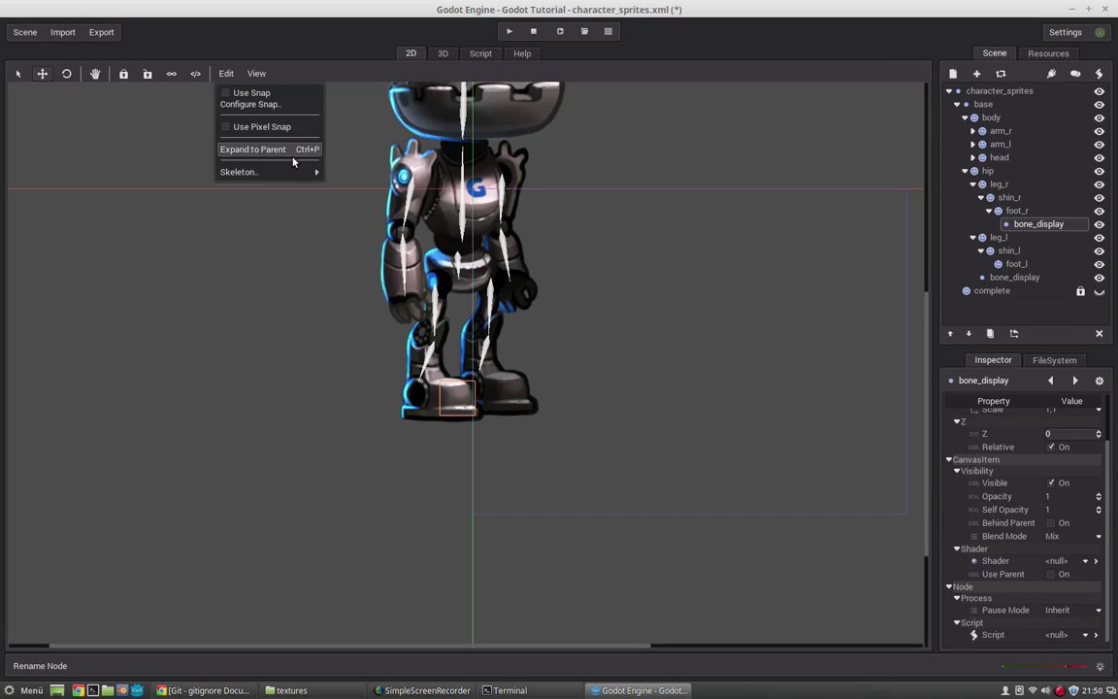
# - Add a Node2D as a child of foot_l and rename it to bone_display
pyautogui.click(1015, 277)
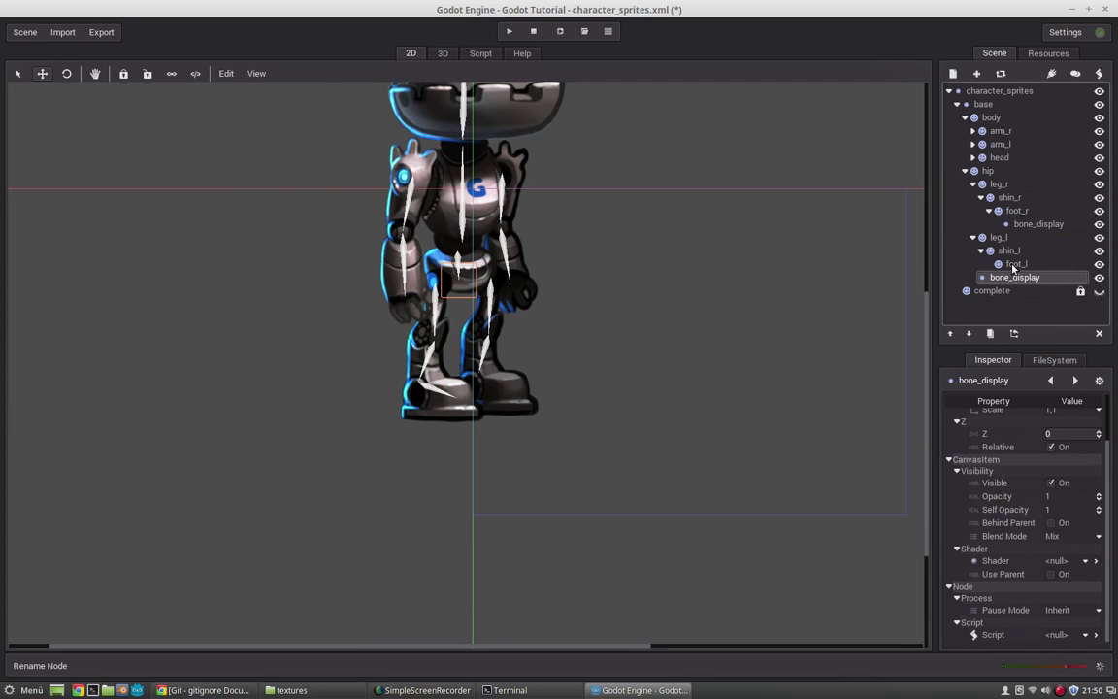
pyautogui.click(1015, 264)
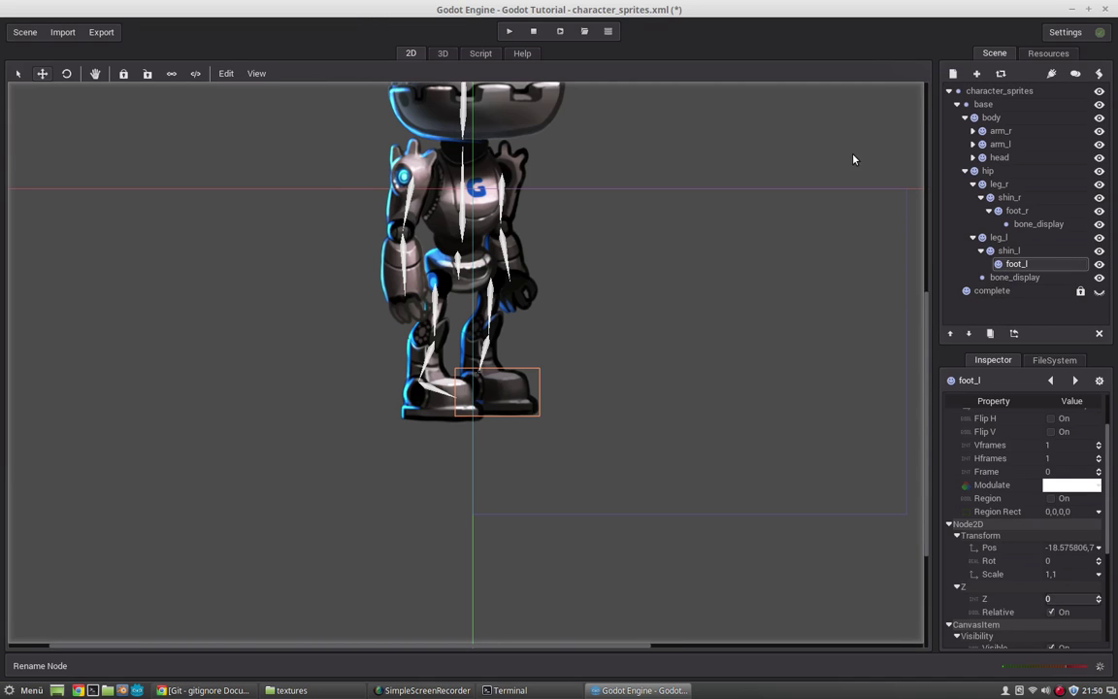
pyautogui.hotkey('ctrl', 'a')
pyautogui.doubleClick(194, 254)
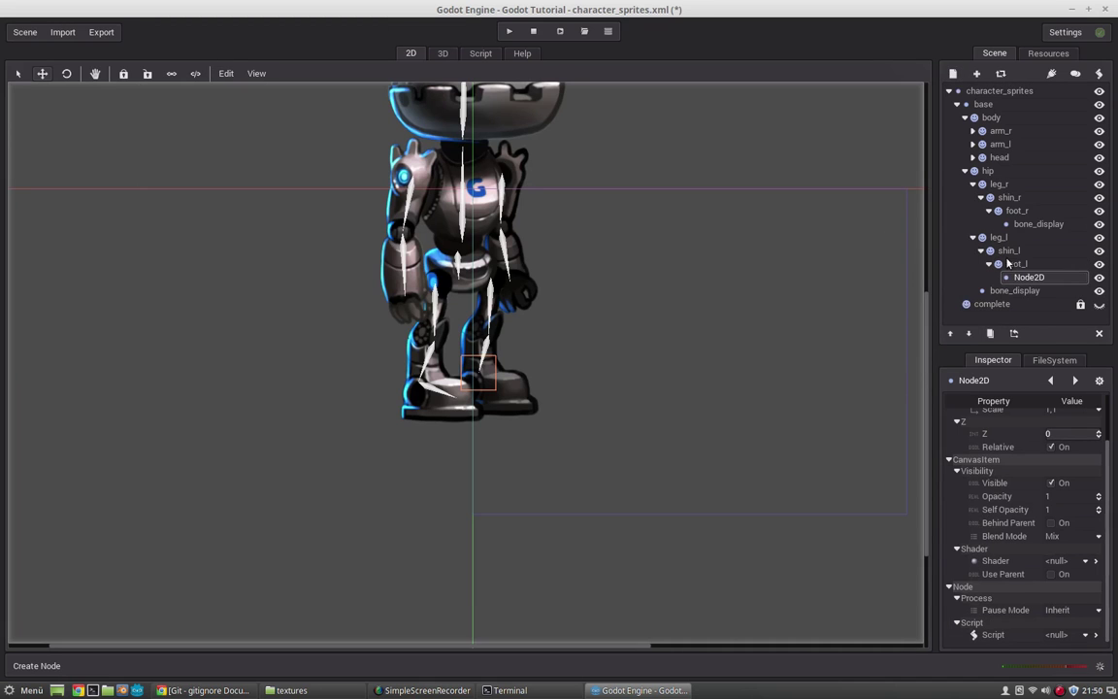
pyautogui.click(1025, 277)
pyautogui.write('bone_display')
pyautogui.press('Return')
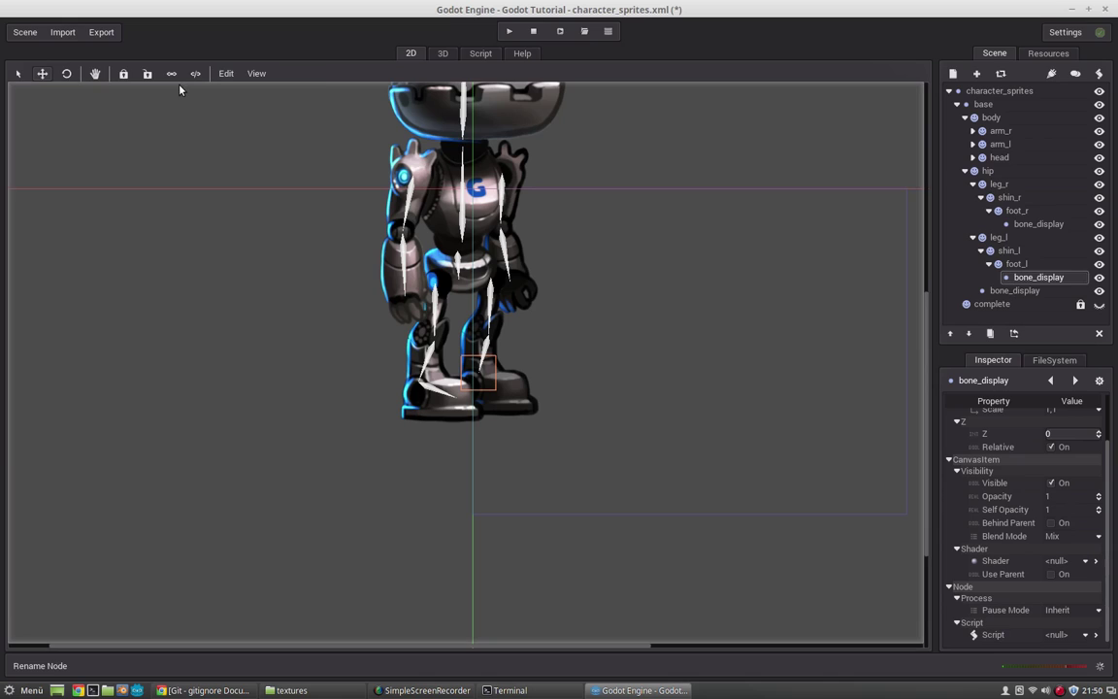
# - Make a skeleton bone from foot_l's bone_display node and move the node onto the front of the foot
pyautogui.click(226, 74)
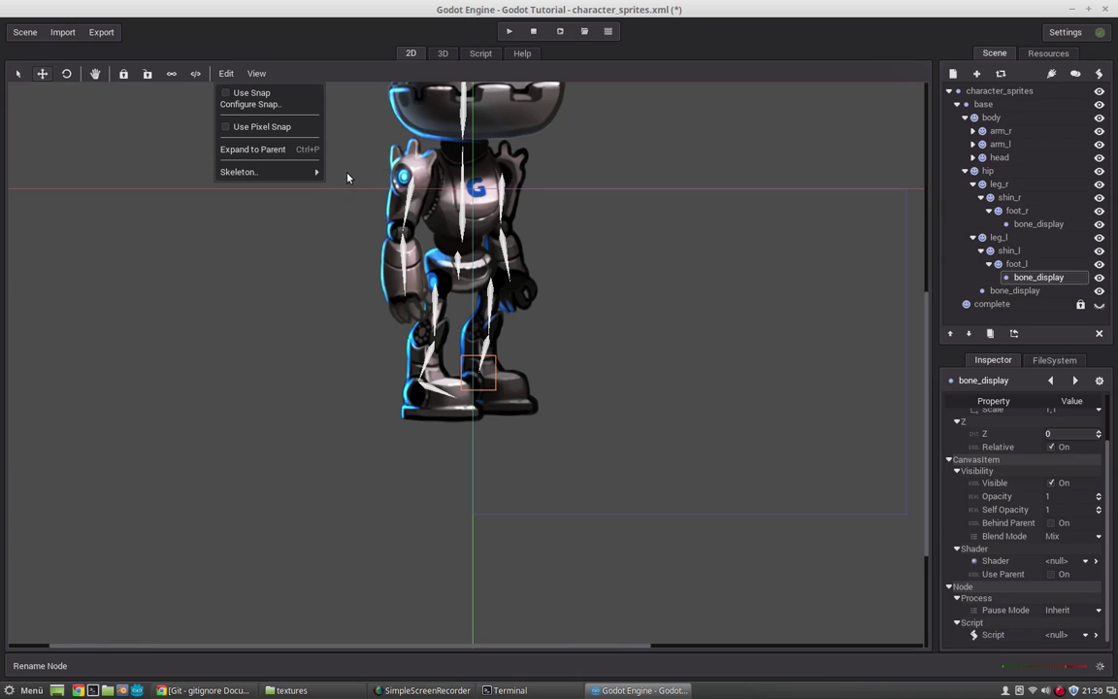
pyautogui.moveTo(487, 383); pyautogui.dragTo(527, 402)
pyautogui.moveTo(596, 316); pyautogui.dragTo(565, 424, button='middle')
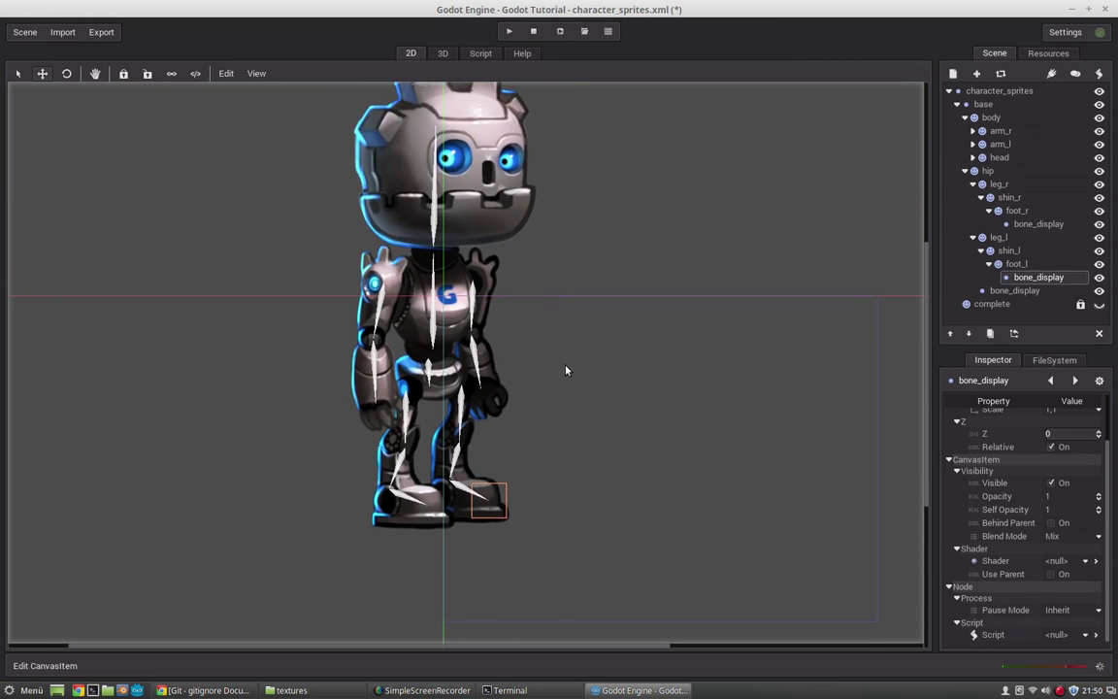
# - Collapse the base branch in the scene tree and save the scene
pyautogui.moveTo(567, 368); pyautogui.dragTo(569, 391, button='middle')
pyautogui.click(957, 105)
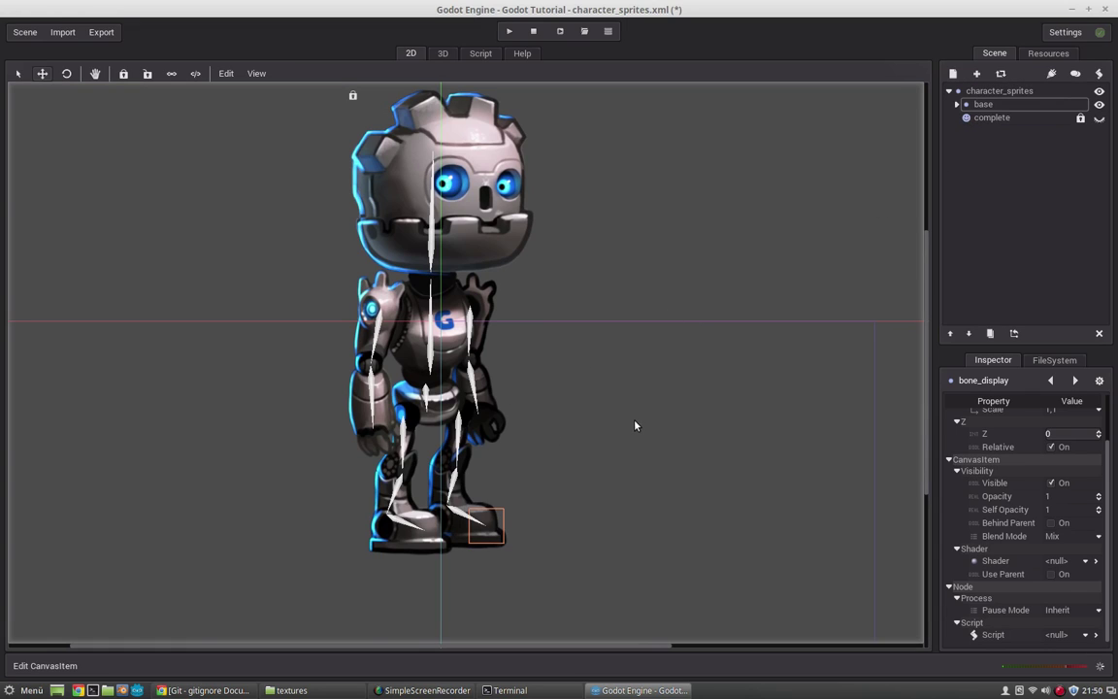
pyautogui.hotkey('ctrl', 's')
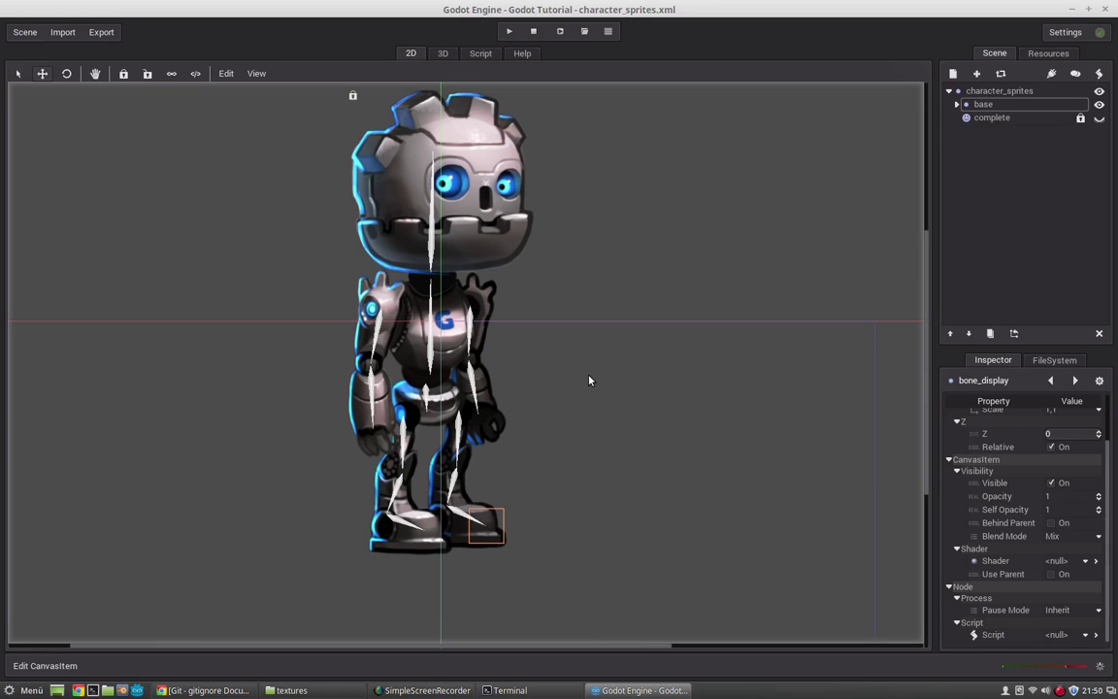
# - Try moving the foot_l bone to test how the leg behaves without an IK chain
pyautogui.scroll(-2, 604, 404)
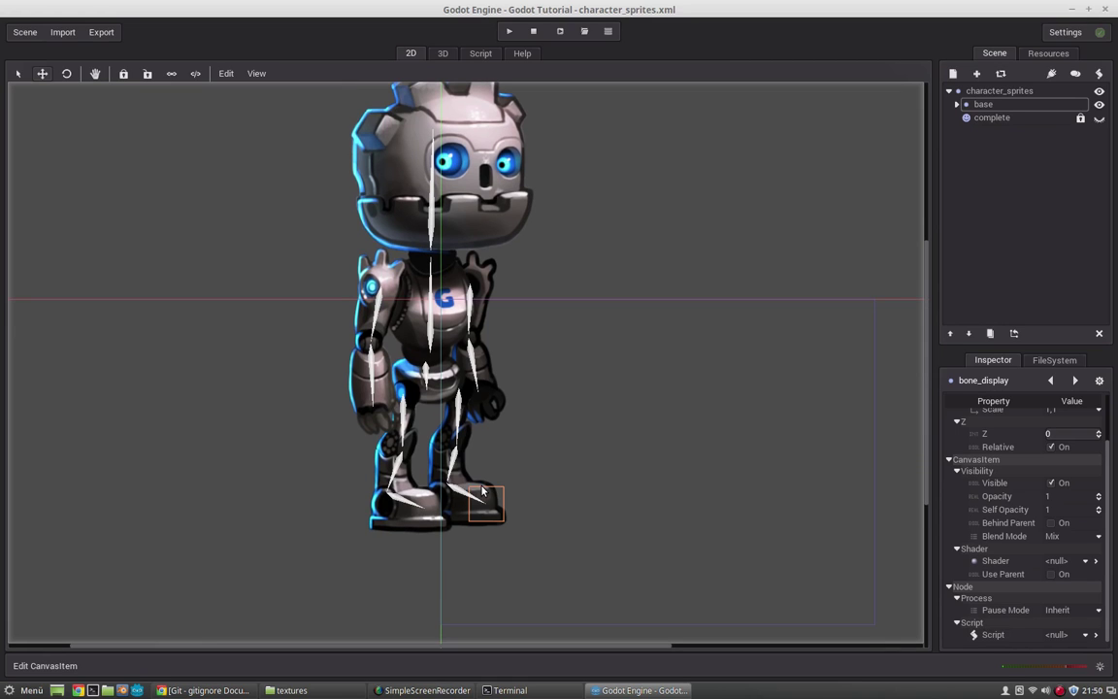
pyautogui.moveTo(466, 497); pyautogui.dragTo(497, 505)
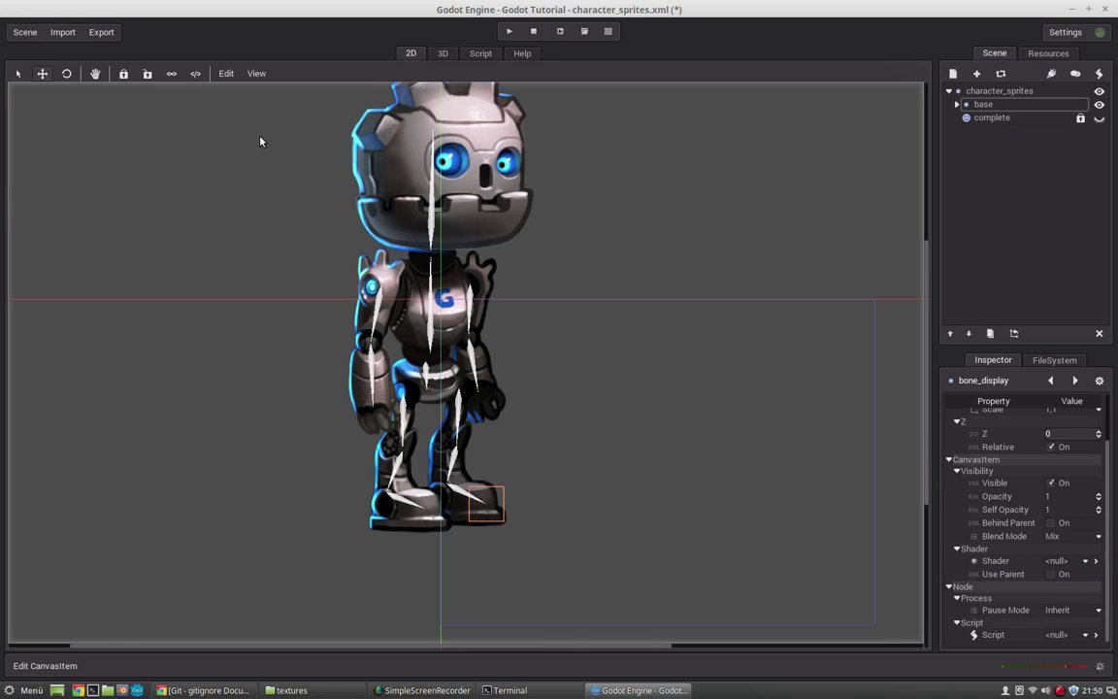
pyautogui.click(227, 74)
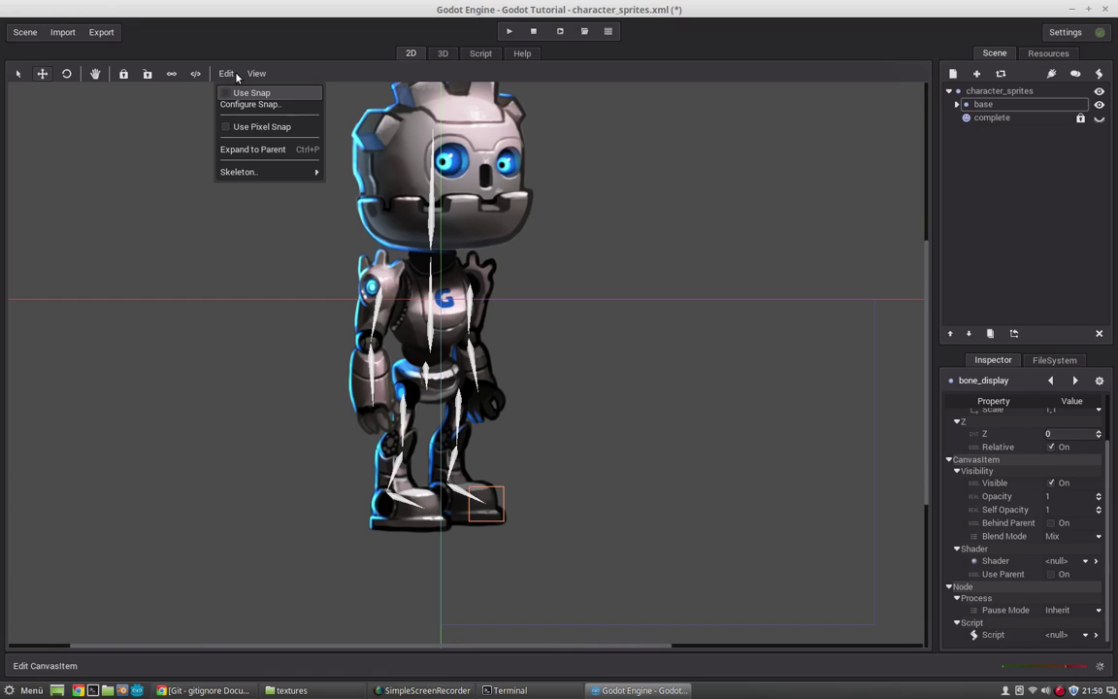
pyautogui.click(228, 75)
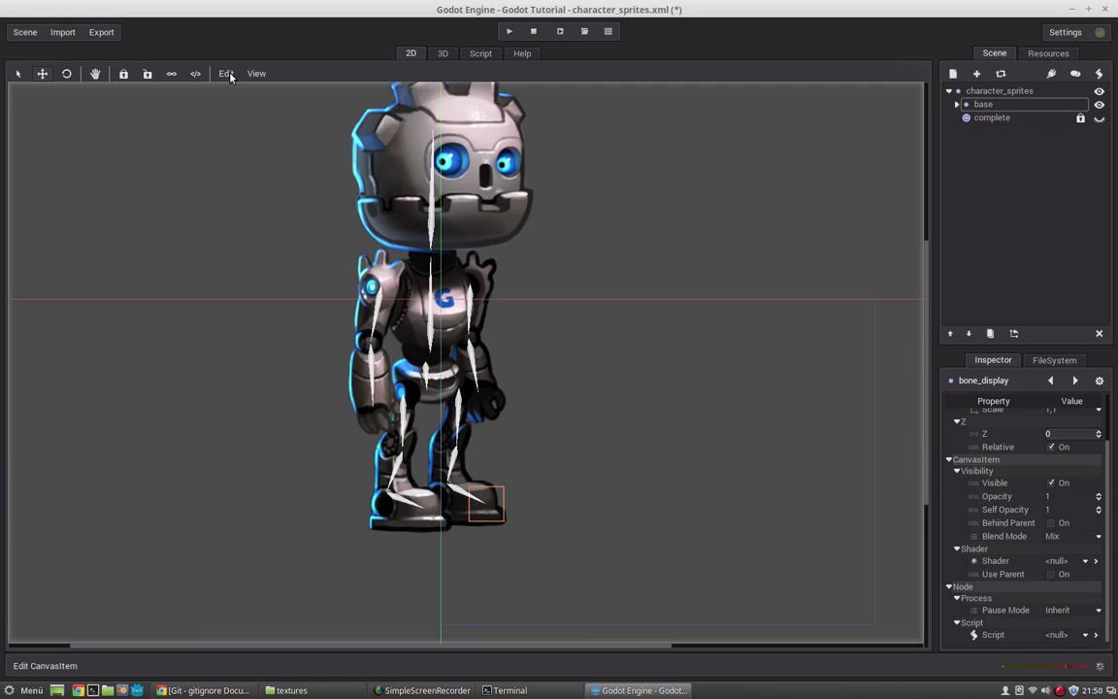
# - Select the leg_r and leg_l bones together and make IK chains from them
pyautogui.press('q')
pyautogui.click(458, 415)
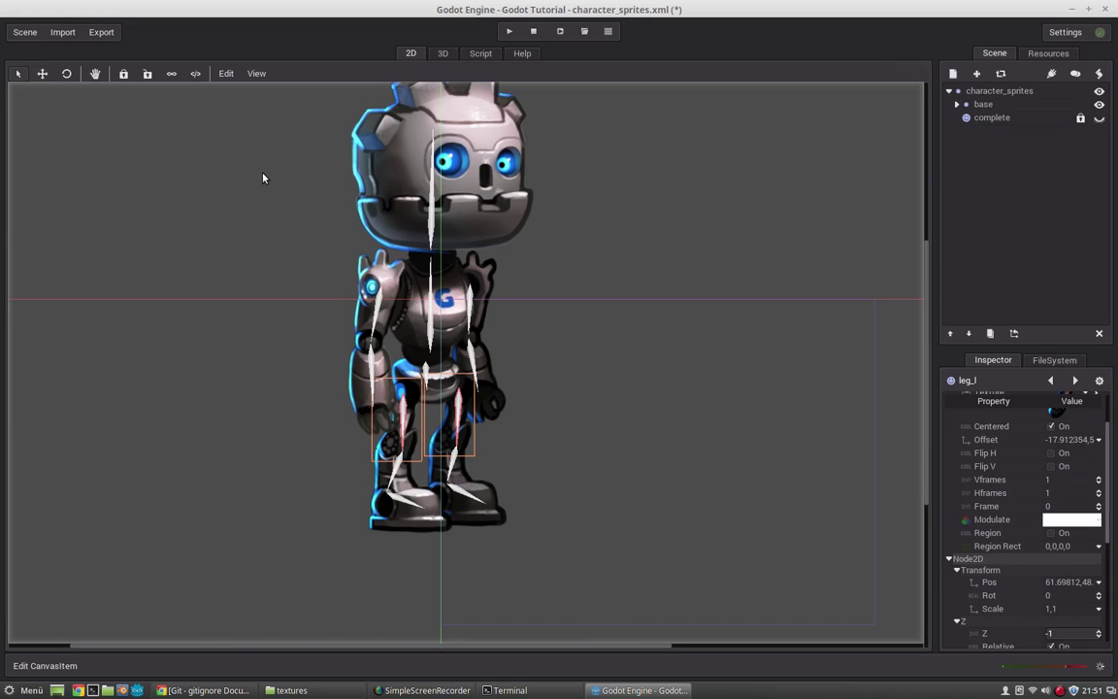
pyautogui.click(227, 75)
pyautogui.moveTo(291, 172)
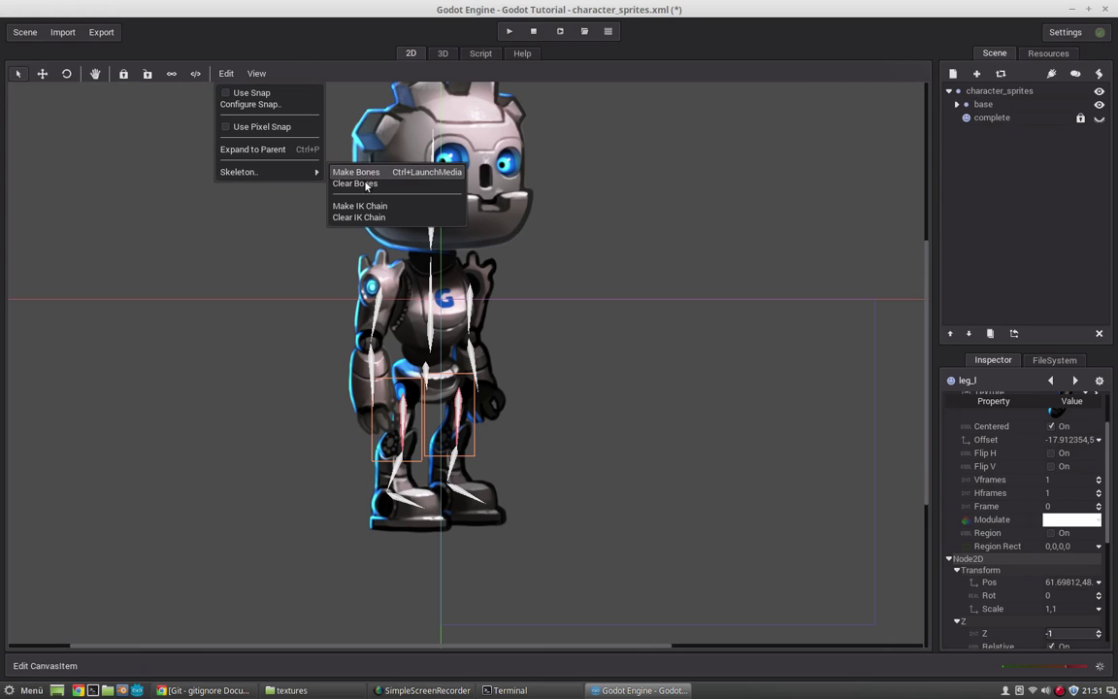
pyautogui.click(351, 207)
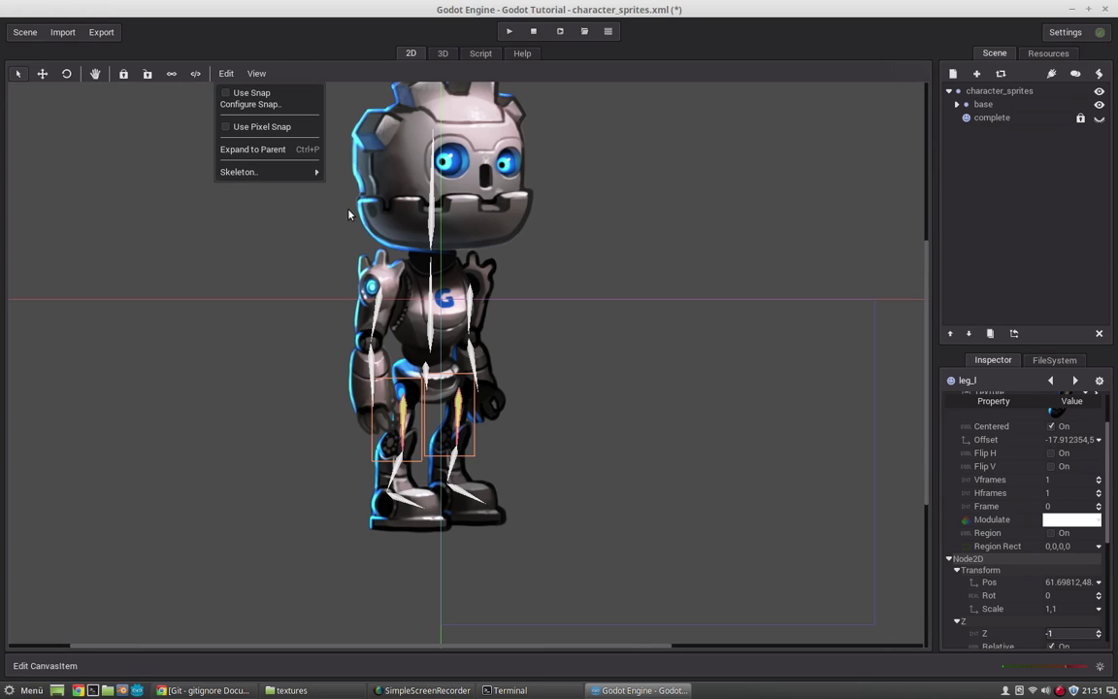
# - Try posing the character's left leg to test its IK chain, and undo the move
pyautogui.moveTo(475, 494); pyautogui.dragTo(504, 438)
pyautogui.rightClick(504, 438)
pyautogui.hotkey('ctrl', 'z')
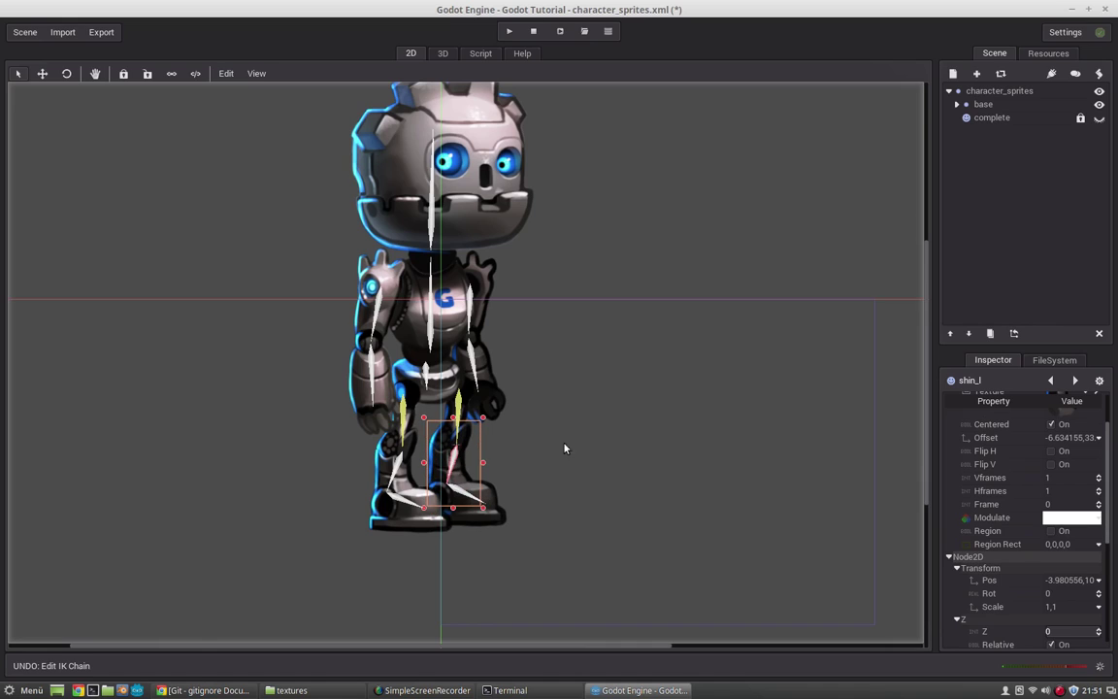
# - Make IK chains from the arm_r and arm_l bones together and save the scene
pyautogui.click(378, 299)
pyautogui.keyDown('shift'); pyautogui.click(467, 301); pyautogui.keyUp('shift')
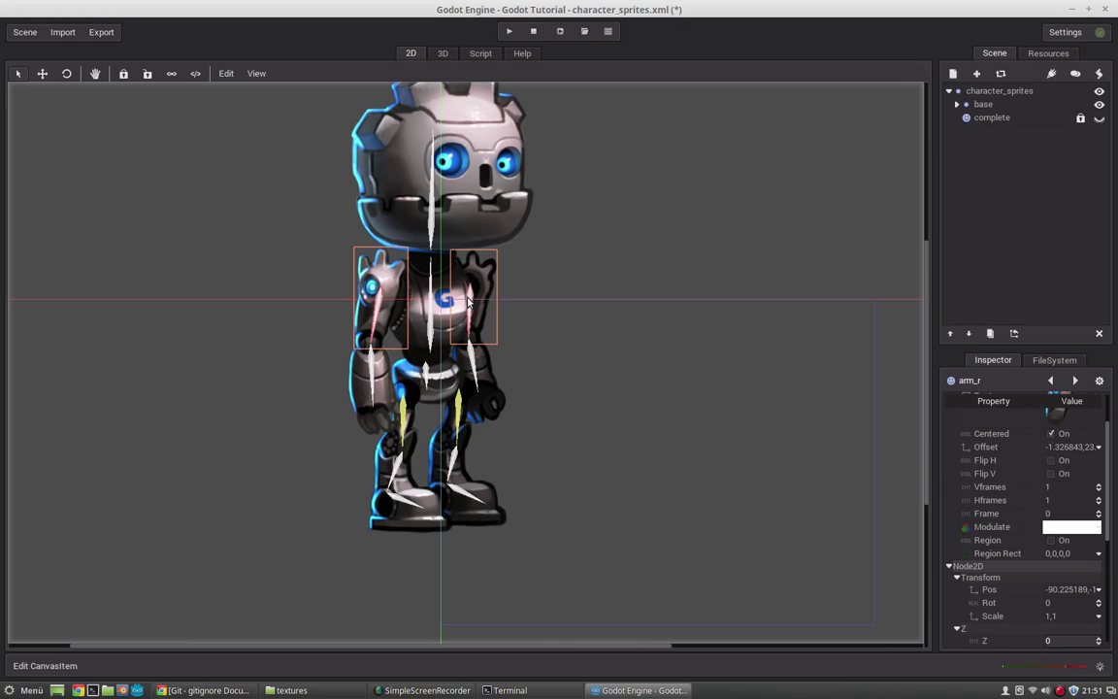
pyautogui.click(226, 75)
pyautogui.moveTo(313, 172)
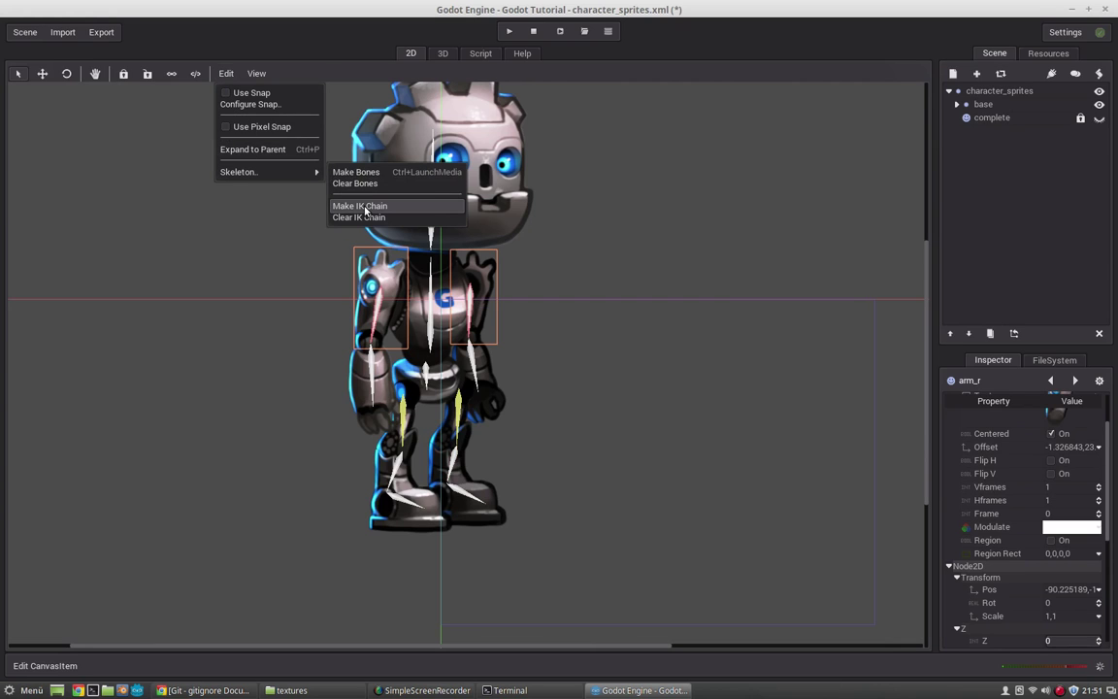
pyautogui.click(352, 207)
pyautogui.moveTo(602, 357); pyautogui.dragTo(536, 392, button='middle')
pyautogui.hotkey('ctrl', 's')
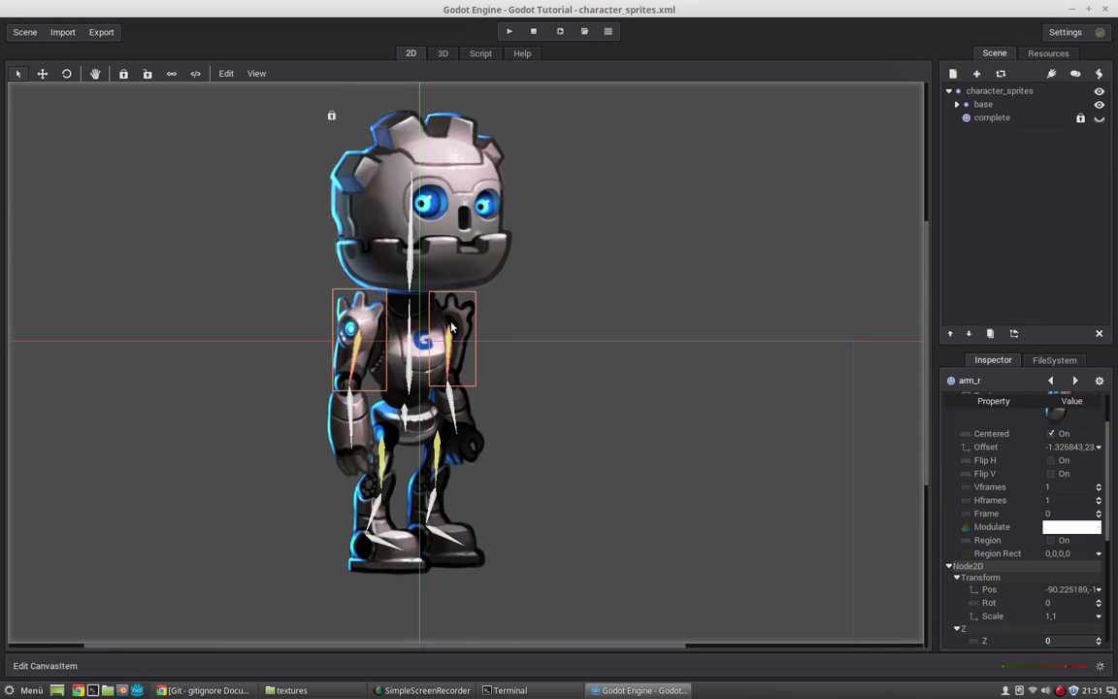
# - Test the rig by moving the head and then forearm_l, undoing each move
pyautogui.moveTo(417, 243); pyautogui.dragTo(425, 255)
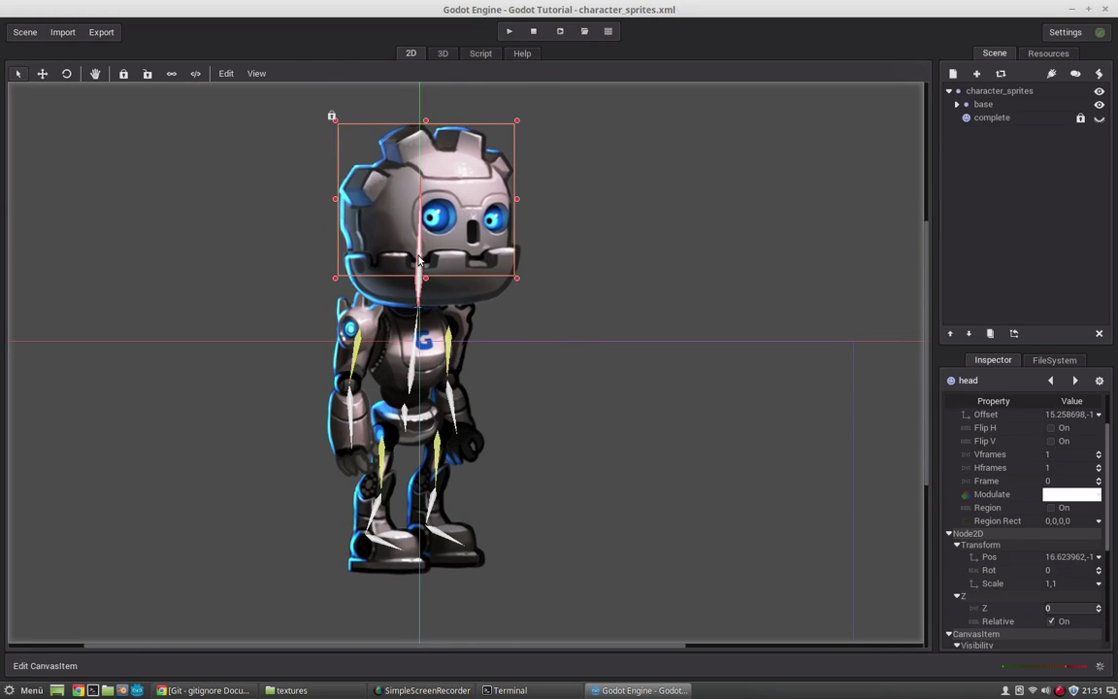
pyautogui.hotkey('ctrl', 'z')
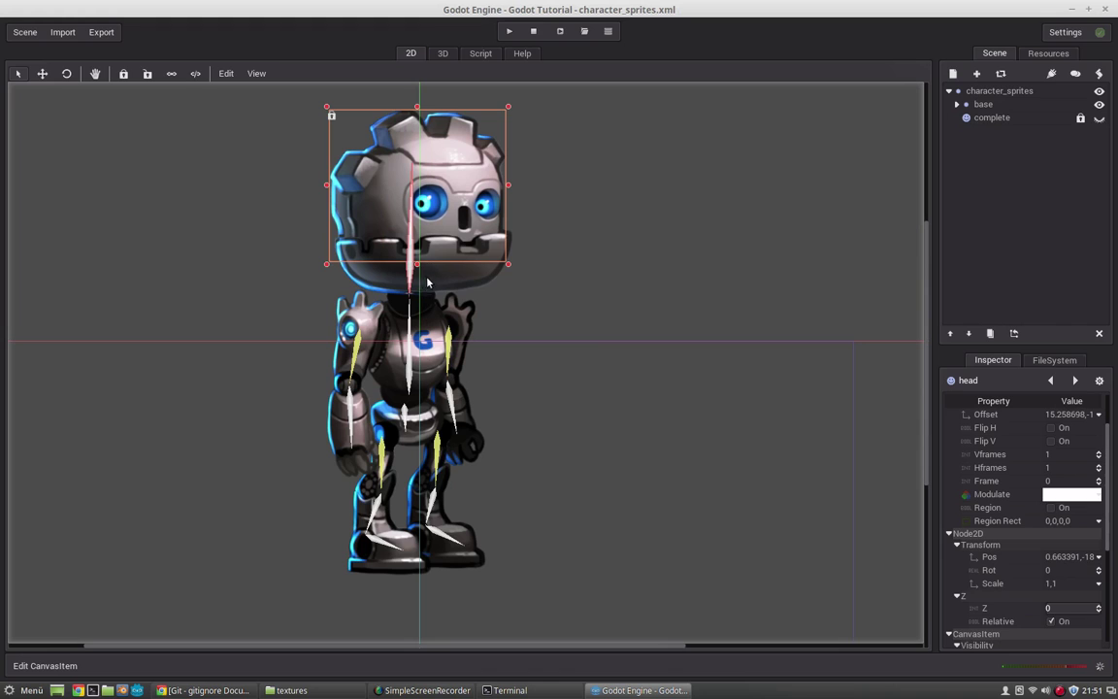
pyautogui.click(462, 412)
pyautogui.moveTo(462, 411)
pyautogui.mouseDown()
pyautogui.moveTo(470, 407)
pyautogui.moveTo(451, 393)
pyautogui.mouseUp()
pyautogui.hotkey('ctrl', 'z')
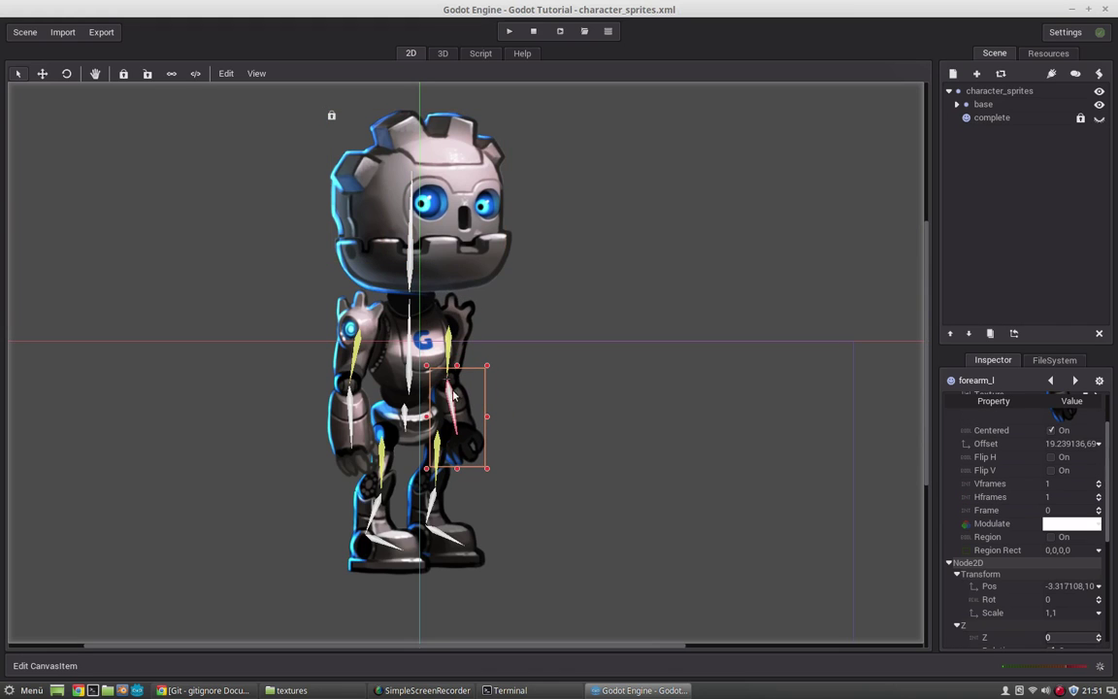
# - Add an AnimationPlayer node as a child of the character_sprites root
pyautogui.click(958, 104)
pyautogui.click(958, 104)
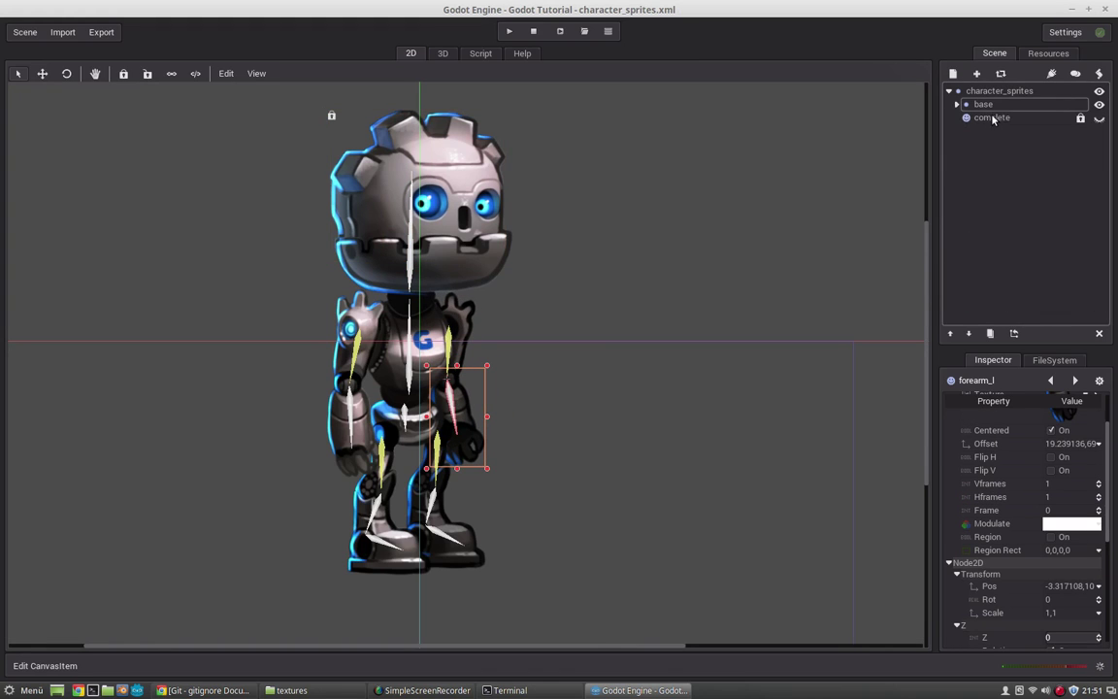
pyautogui.click(945, 89)
pyautogui.click(976, 73)
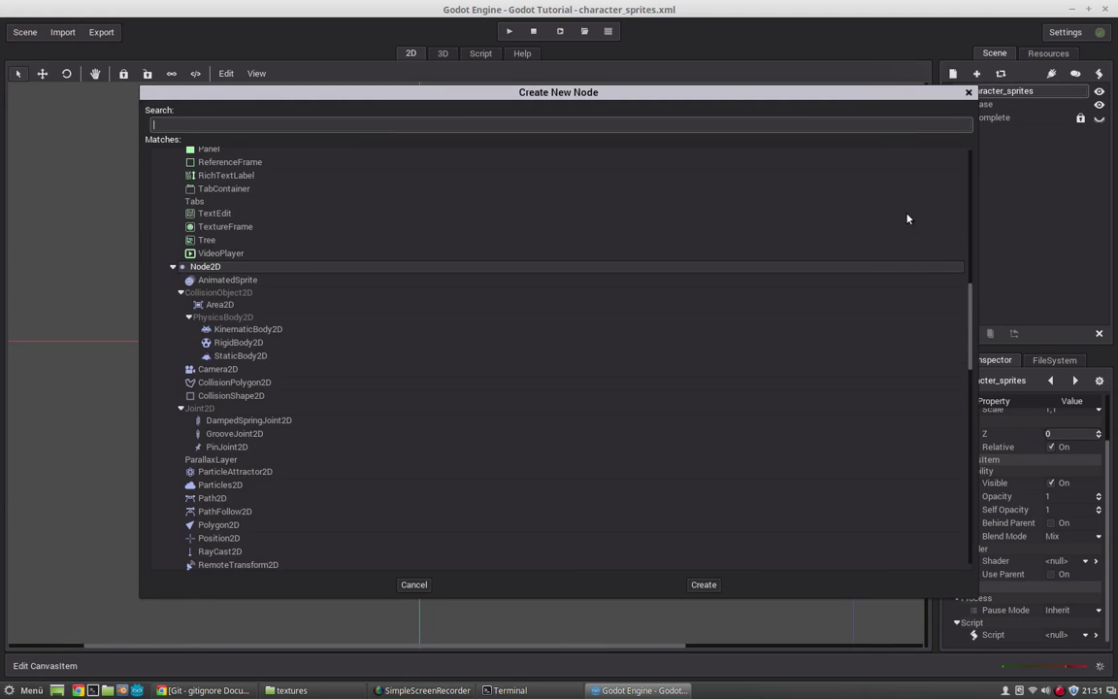
pyautogui.moveTo(969, 296); pyautogui.dragTo(971, 506)
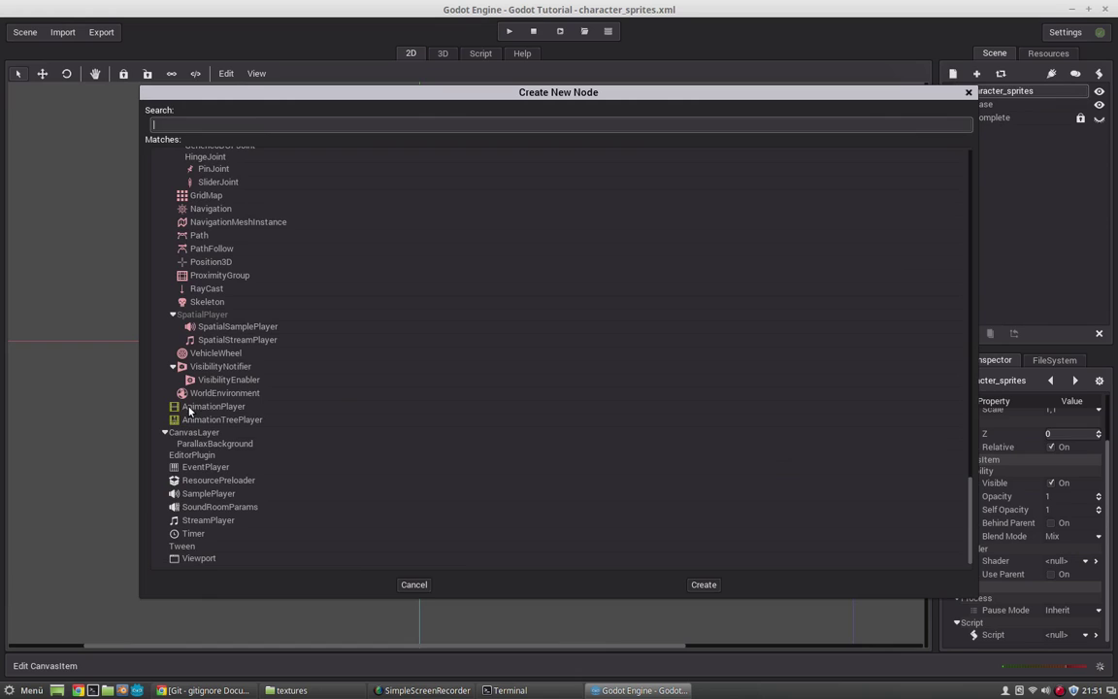
pyautogui.doubleClick(195, 412)
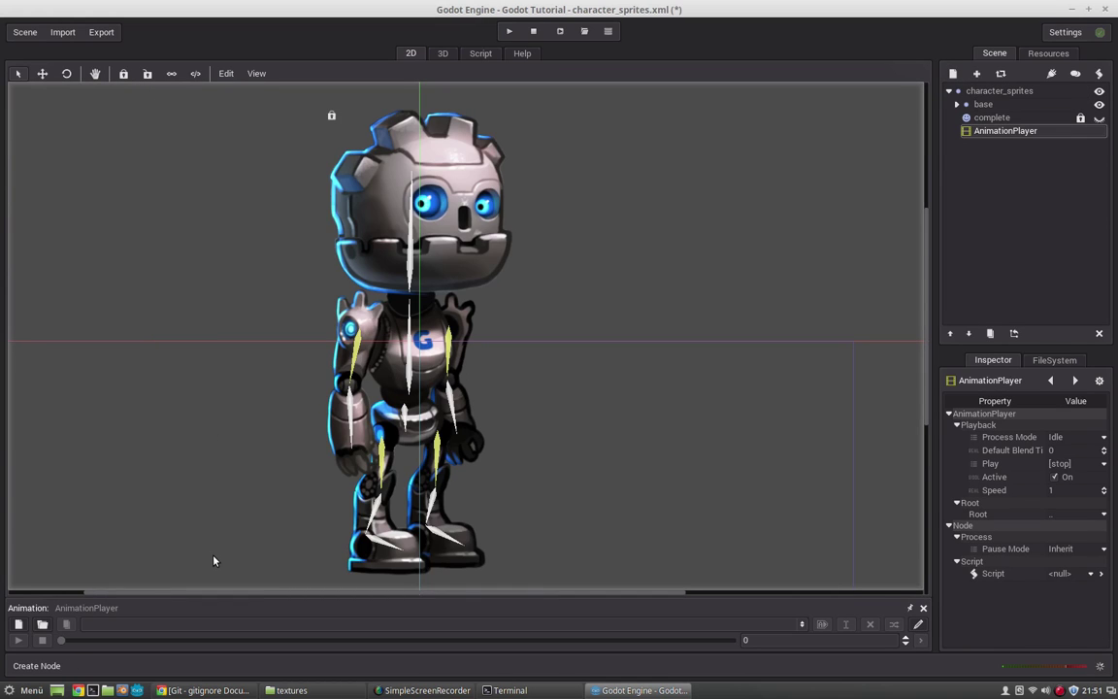
# - Create a new animation named base in the AnimationPlayer and open its tracks for editing
pyautogui.click(19, 624)
pyautogui.click(679, 343)
pyautogui.click(19, 624)
pyautogui.press('BackSpace')
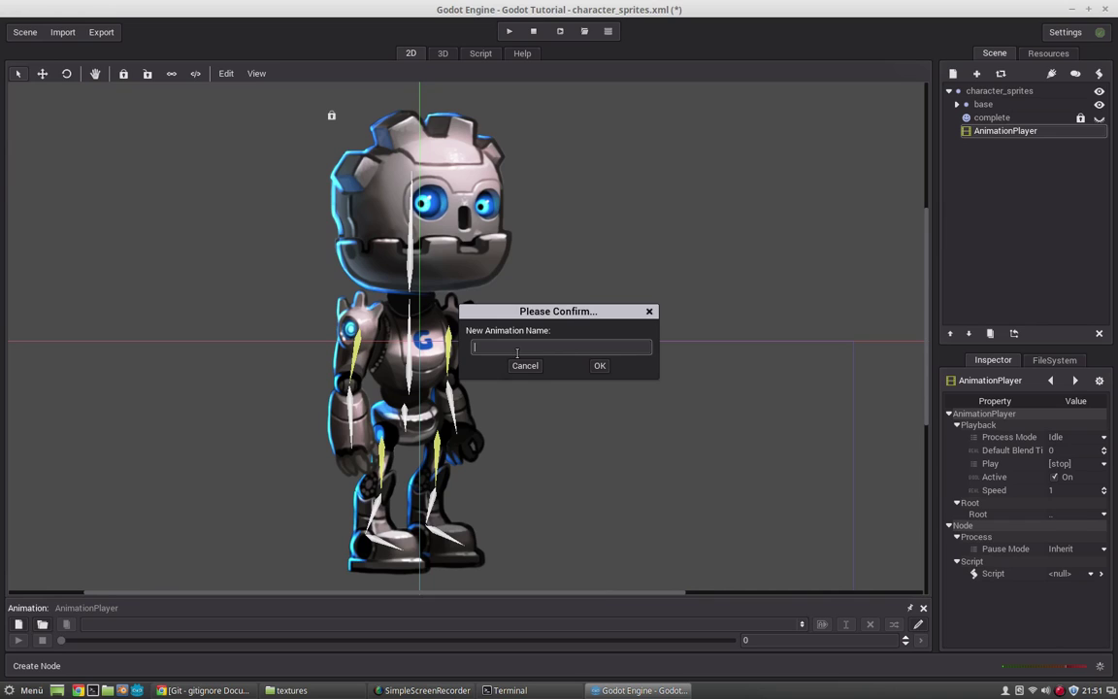
pyautogui.write('base')
pyautogui.press('Return')
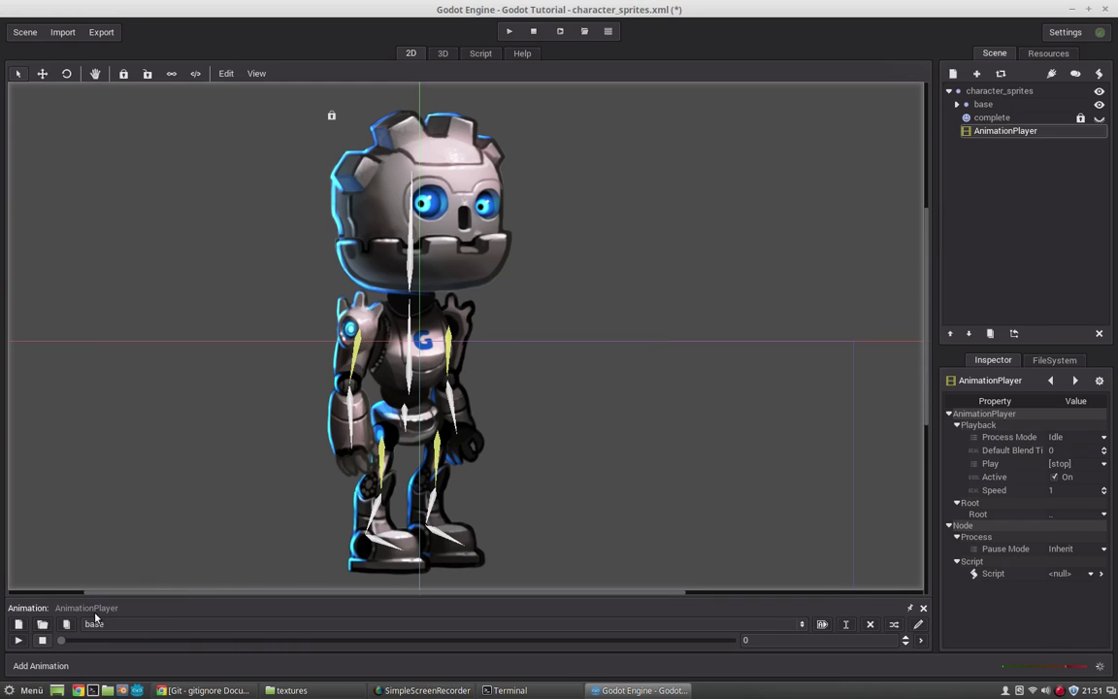
pyautogui.click(918, 625)
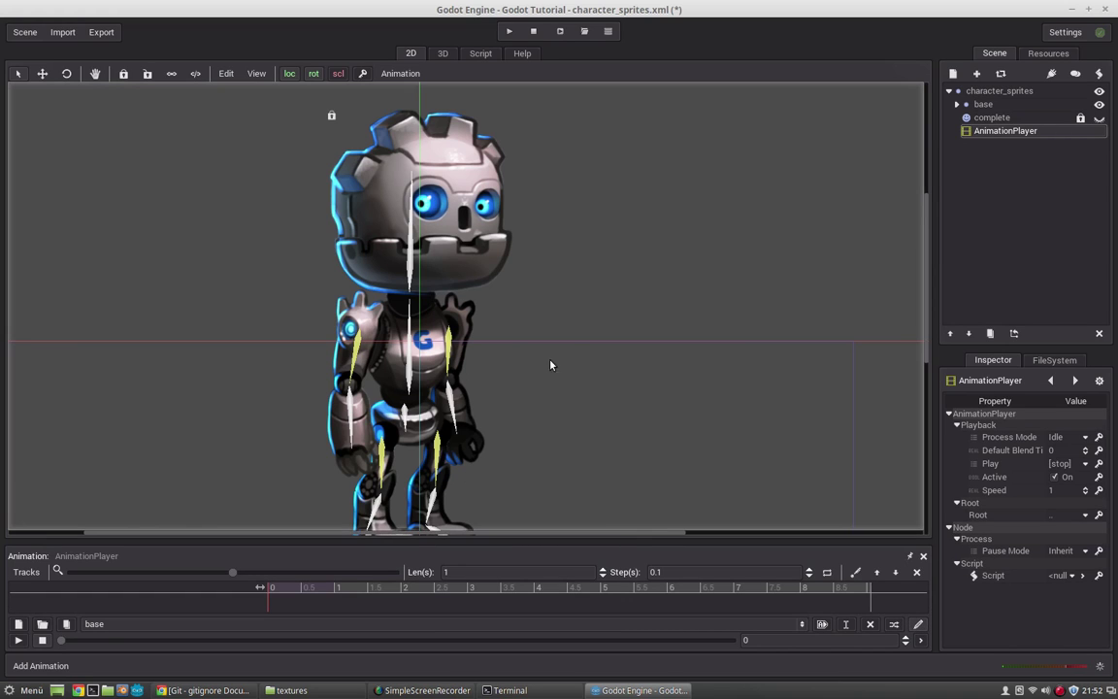
# - Key position and rotation of both feet, both forearms, hip, body and head at time 0 in base, creating the tracks, and close the track editor
pyautogui.scroll(-4, 550, 365)
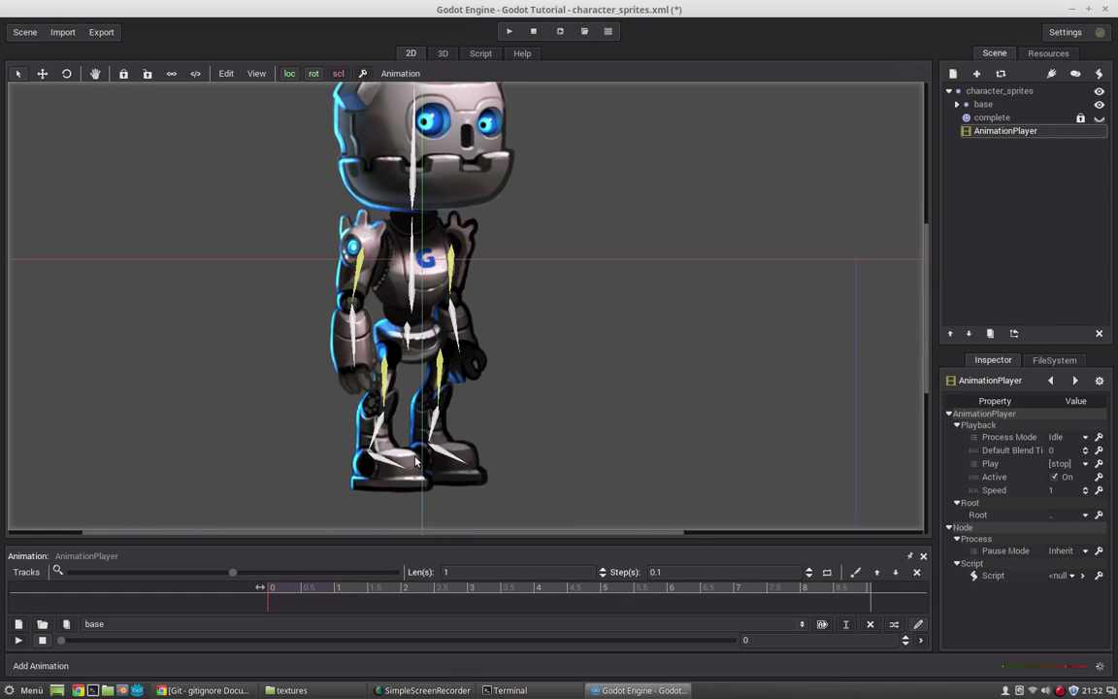
pyautogui.click(415, 462)
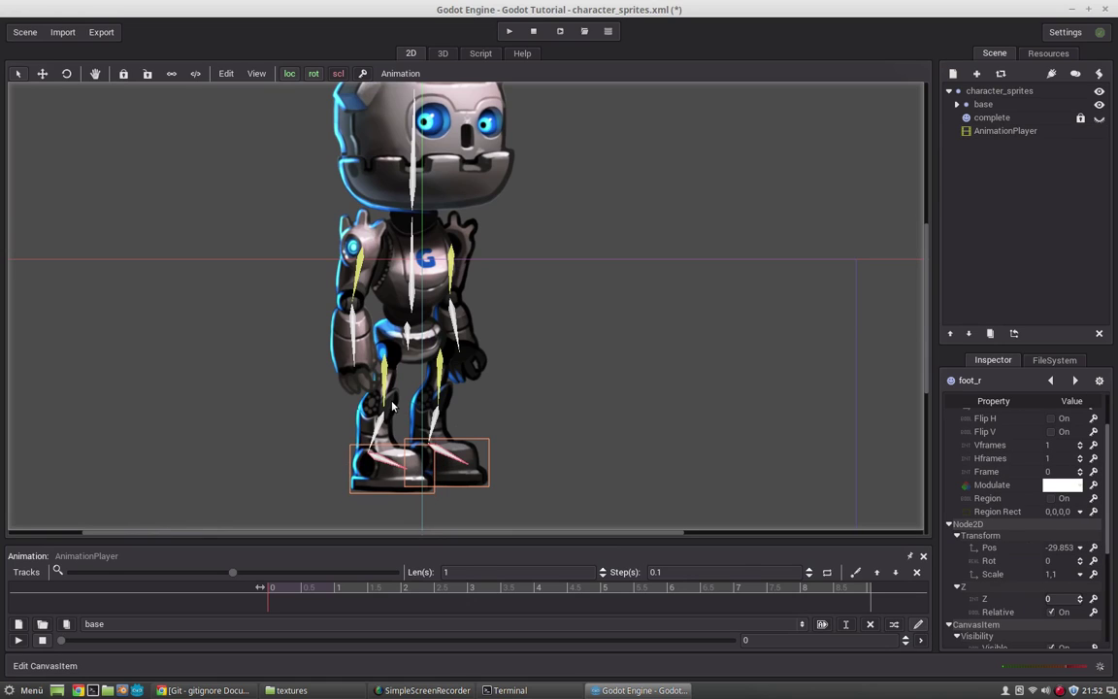
pyautogui.keyDown('shift'); pyautogui.click(325, 294); pyautogui.keyUp('shift')
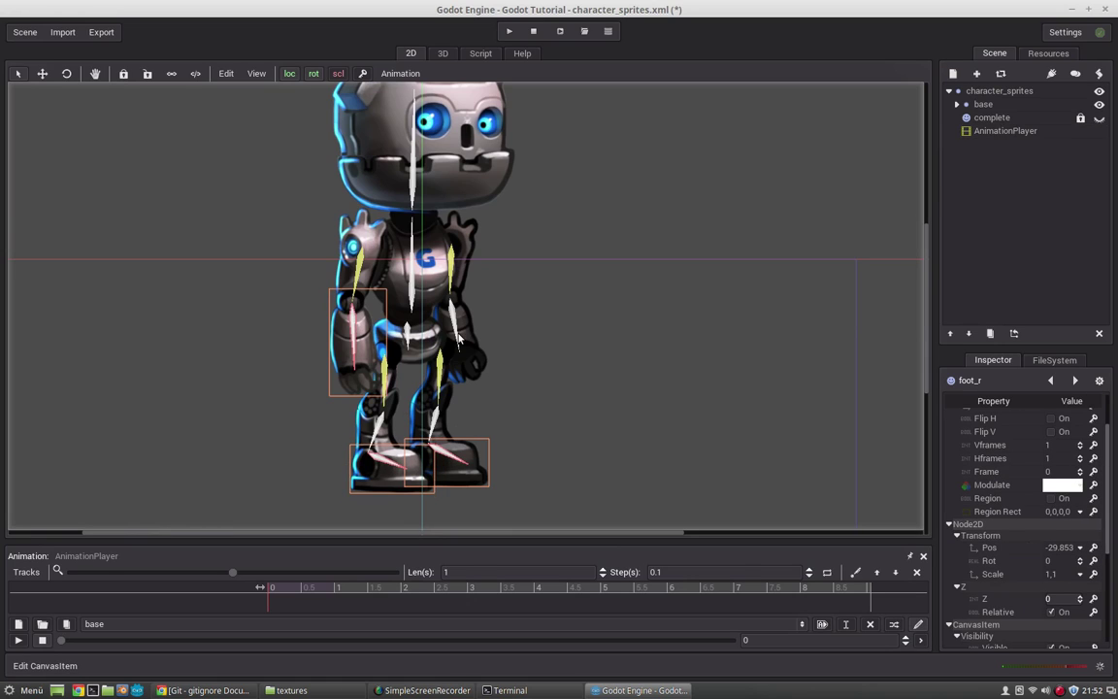
pyautogui.keyDown('shift'); pyautogui.click(457, 334); pyautogui.keyUp('shift')
pyautogui.keyDown('shift'); pyautogui.click(406, 334); pyautogui.keyUp('shift')
pyautogui.keyDown('shift'); pyautogui.click(413, 298); pyautogui.keyUp('shift')
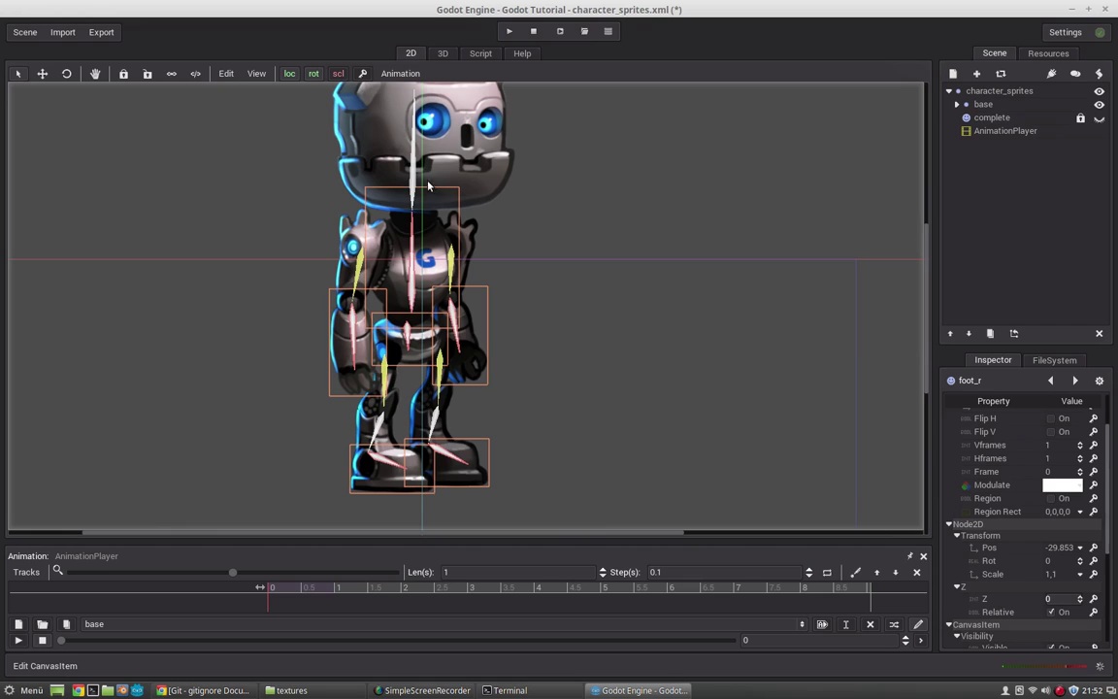
pyautogui.keyDown('shift'); pyautogui.click(414, 173); pyautogui.keyUp('shift')
pyautogui.moveTo(436, 328)
pyautogui.mouseDown(button='middle')
pyautogui.moveTo(437, 374)
pyautogui.moveTo(437, 333)
pyautogui.mouseUp(button='middle')
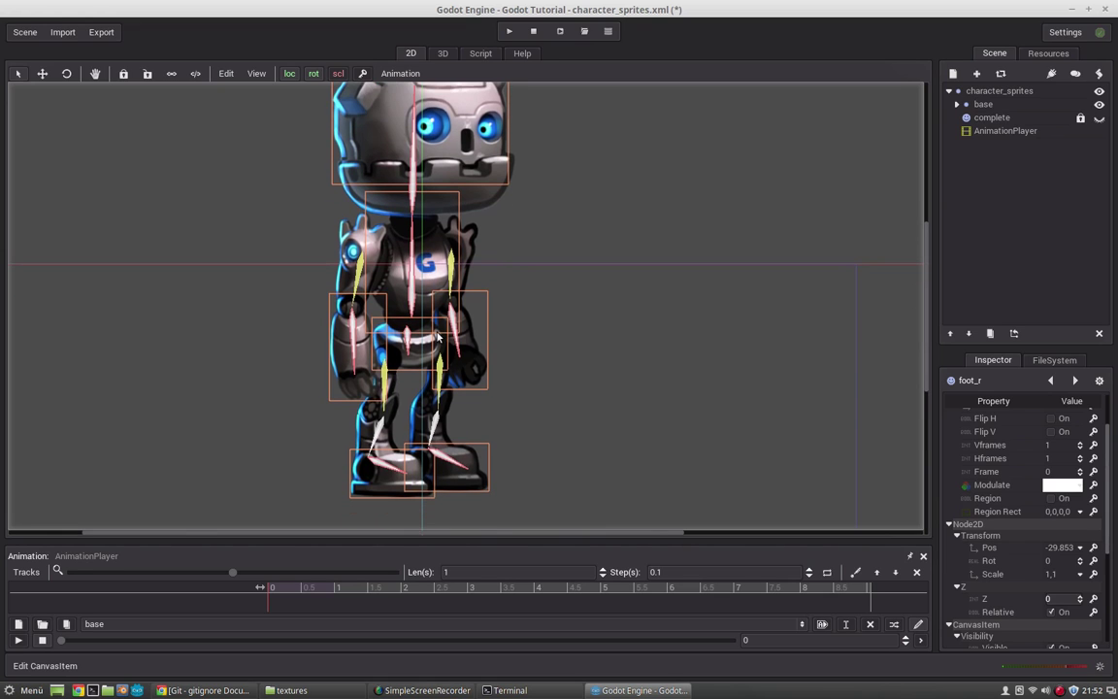
pyautogui.click(362, 76)
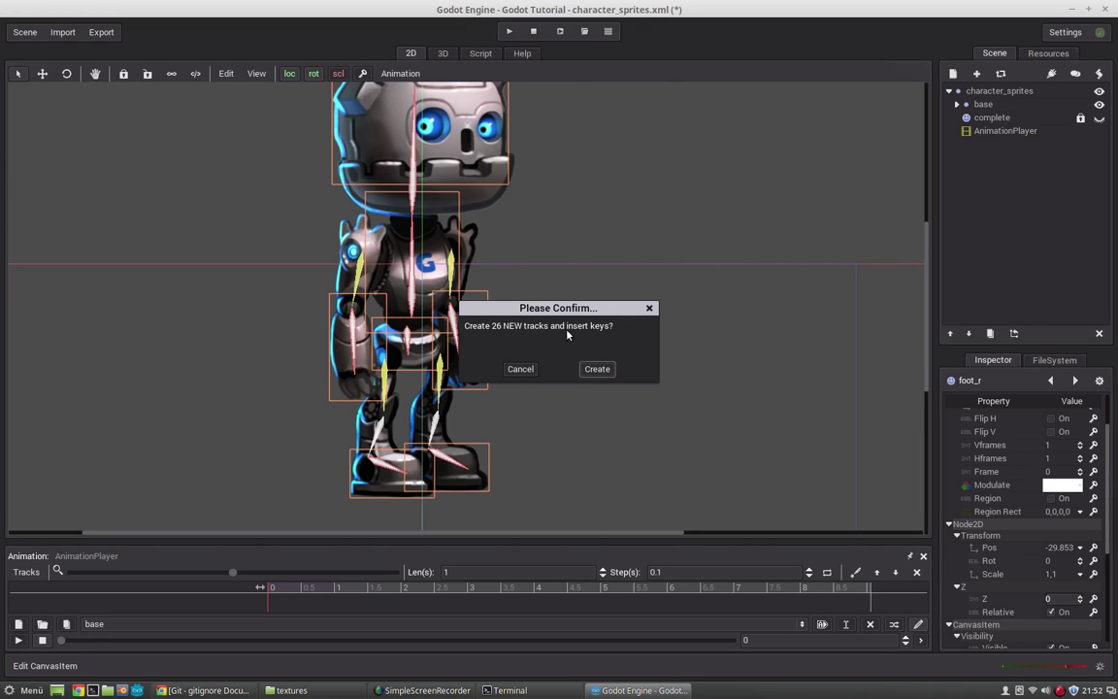
pyautogui.click(597, 368)
pyautogui.moveTo(446, 536); pyautogui.dragTo(473, 355)
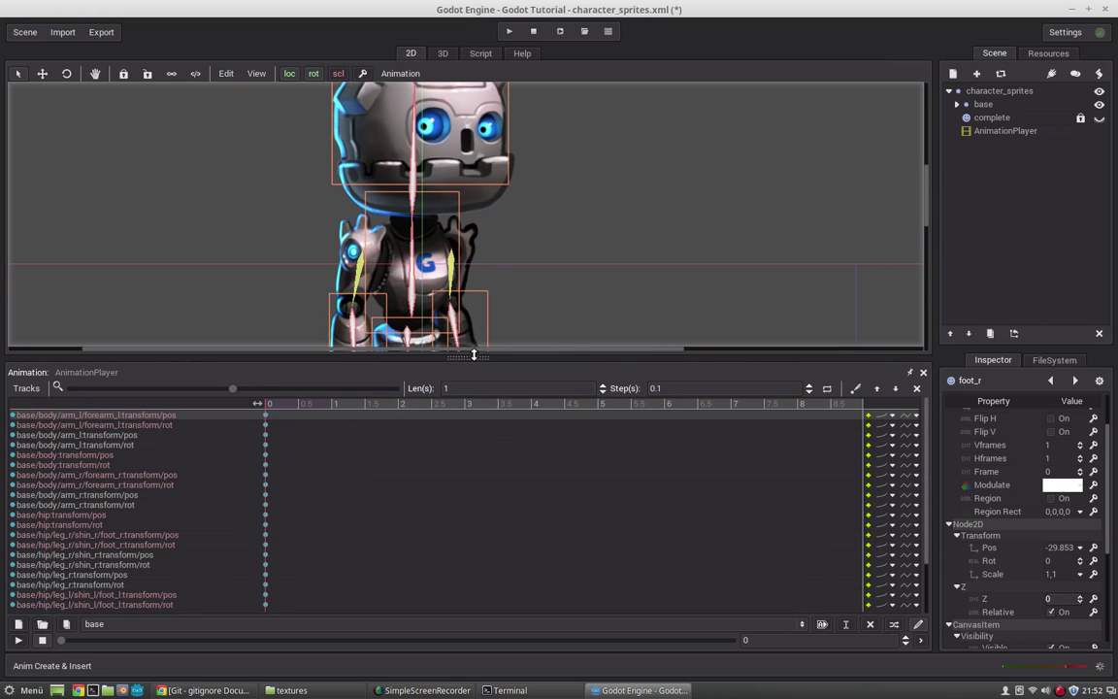
pyautogui.click(917, 389)
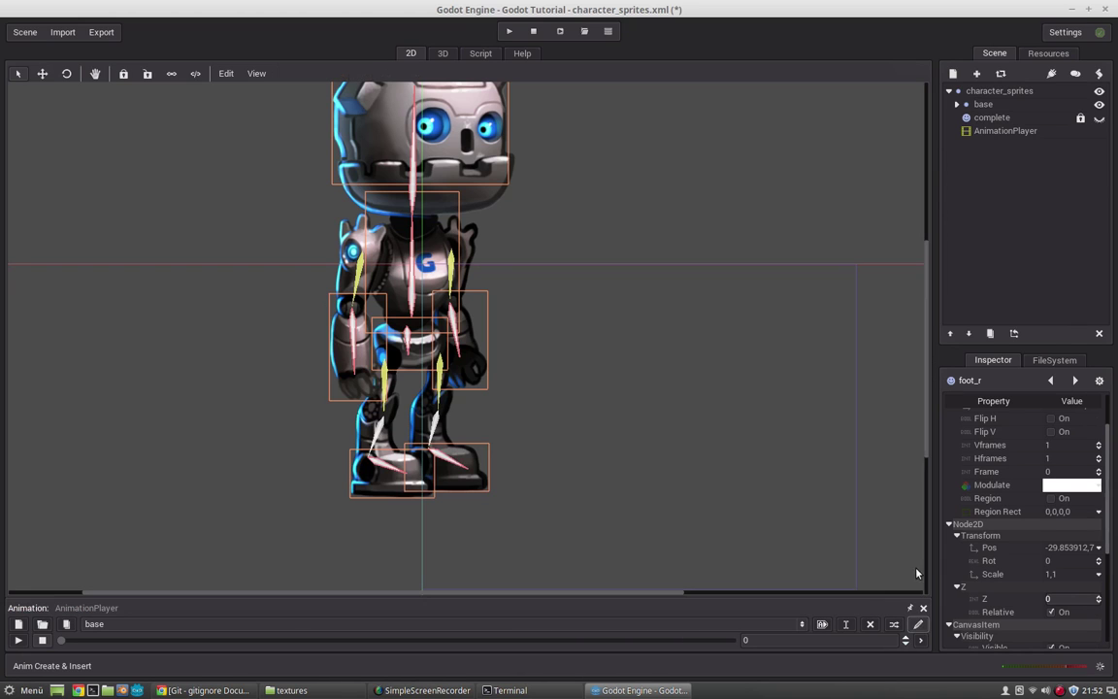
# - Test the base animation by moving the head away from the body and restoring the pose from the animation's start
pyautogui.moveTo(571, 232); pyautogui.dragTo(574, 363, button='middle')
pyautogui.click(514, 277)
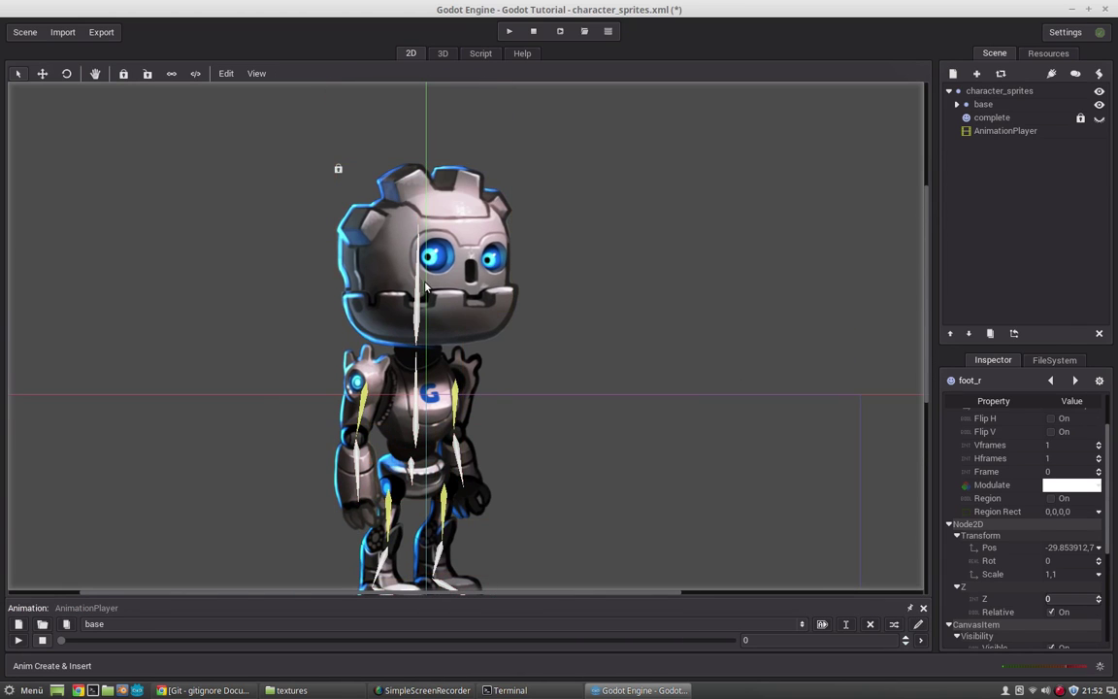
pyautogui.moveTo(422, 279); pyautogui.dragTo(532, 283)
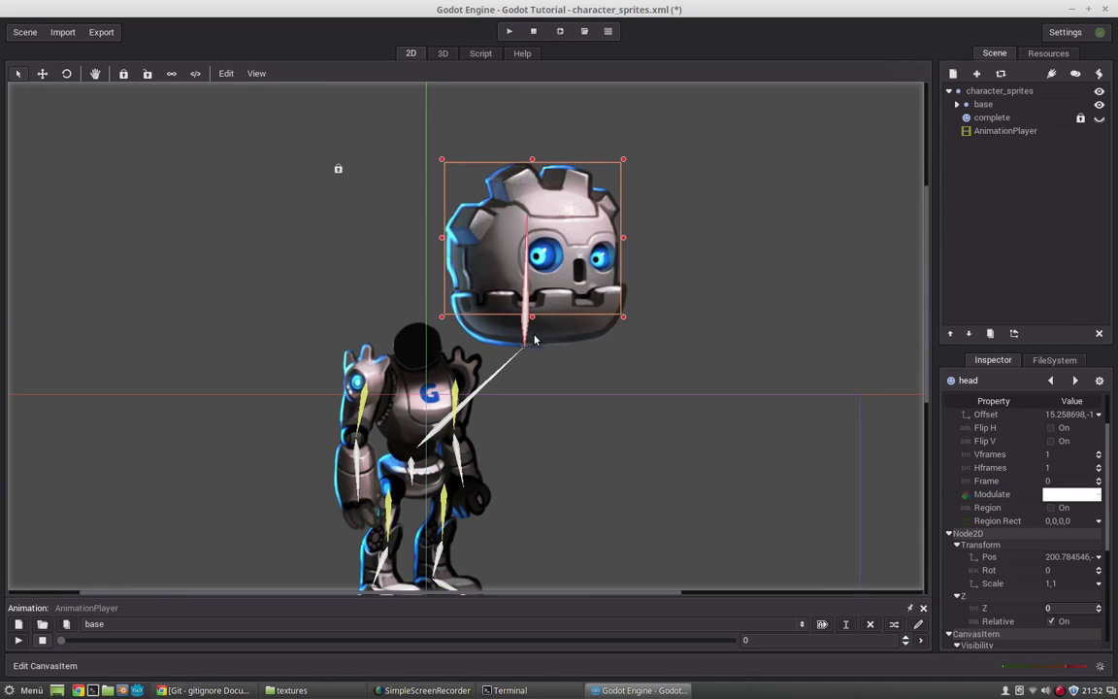
pyautogui.click(78, 639)
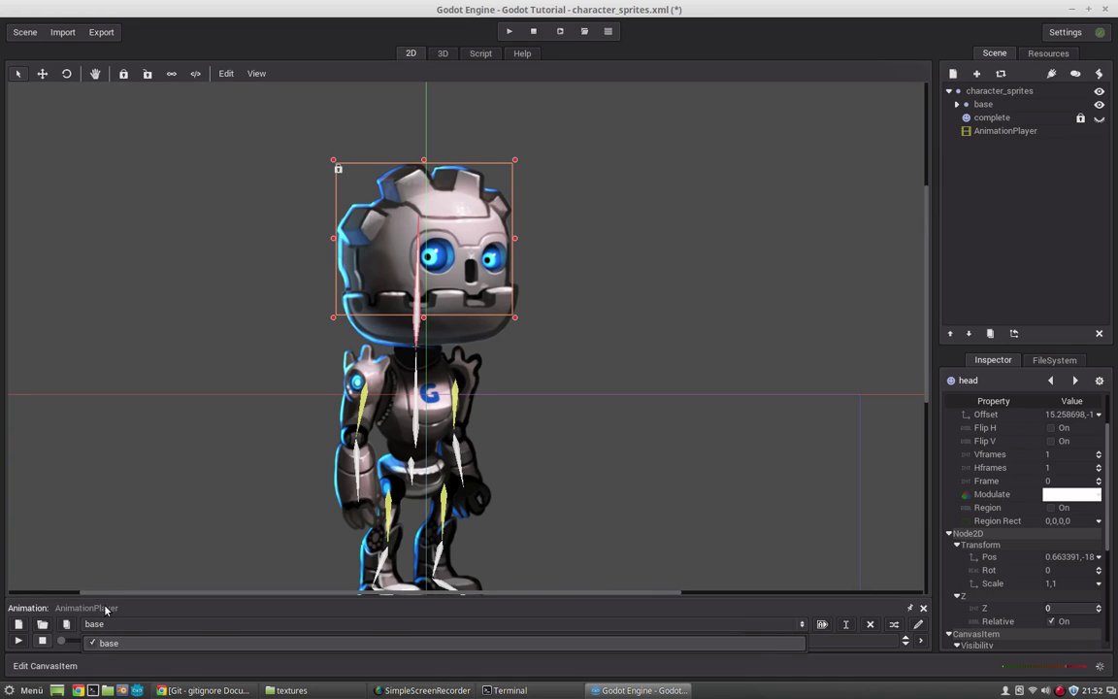
pyautogui.click(158, 570)
# - Save the character_sprites scene with its keyed base animation
pyautogui.scroll(-2, 466, 301)
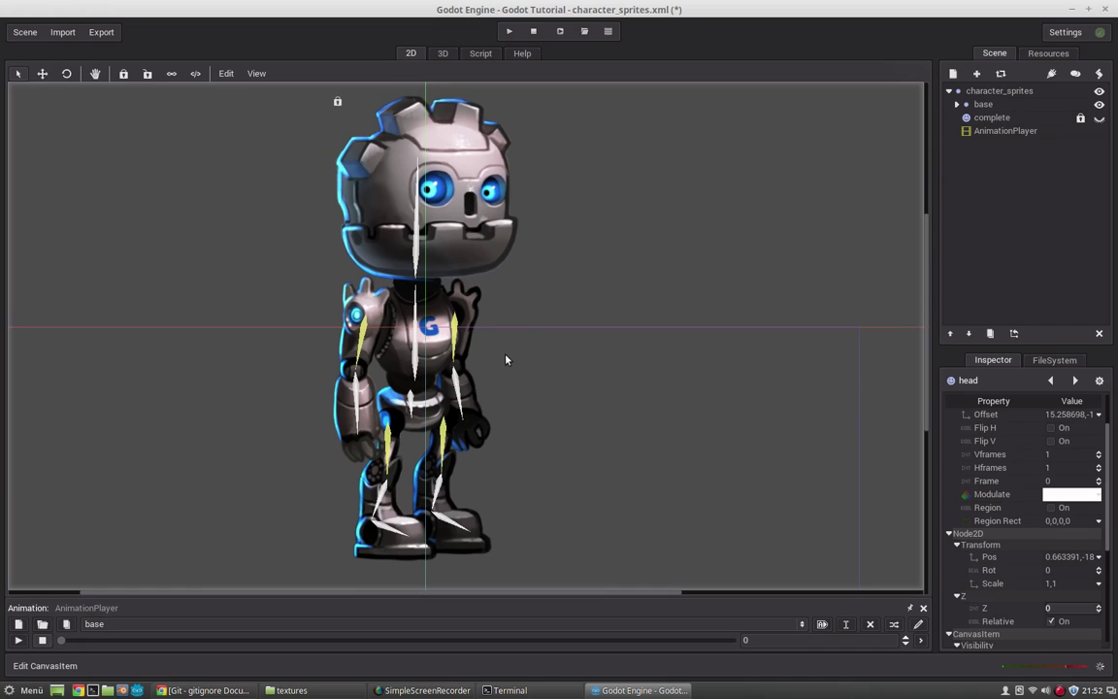
pyautogui.moveTo(532, 374)
pyautogui.mouseDown(button='middle')
pyautogui.moveTo(526, 395)
pyautogui.moveTo(542, 371)
pyautogui.mouseUp(button='middle')
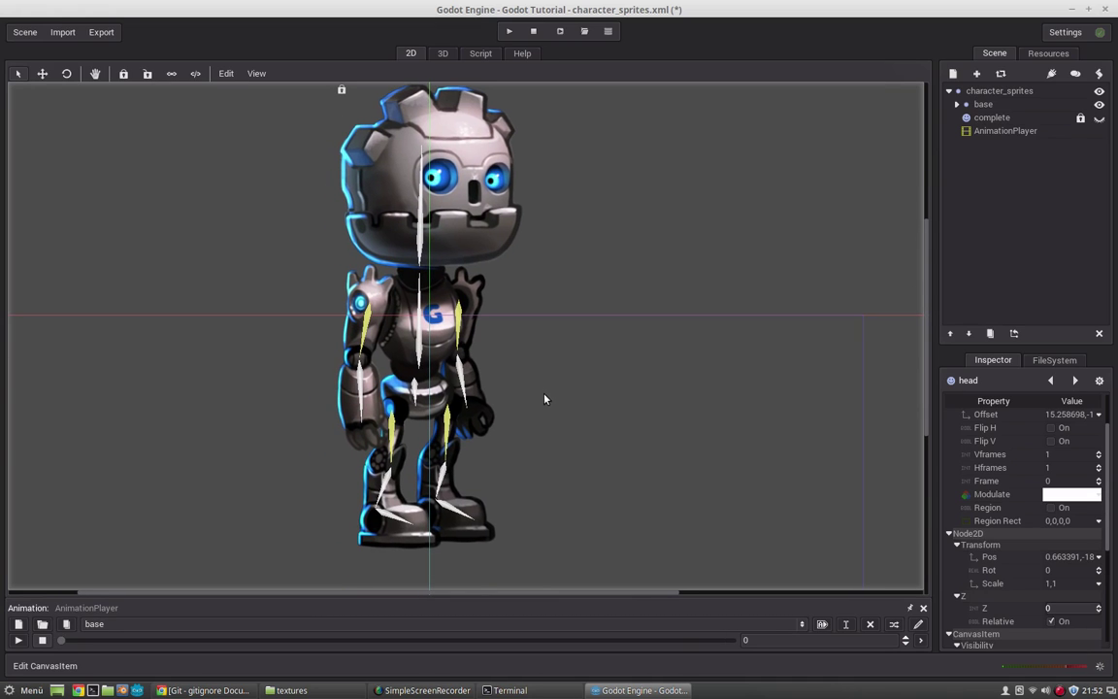
pyautogui.hotkey('ctrl', 's')
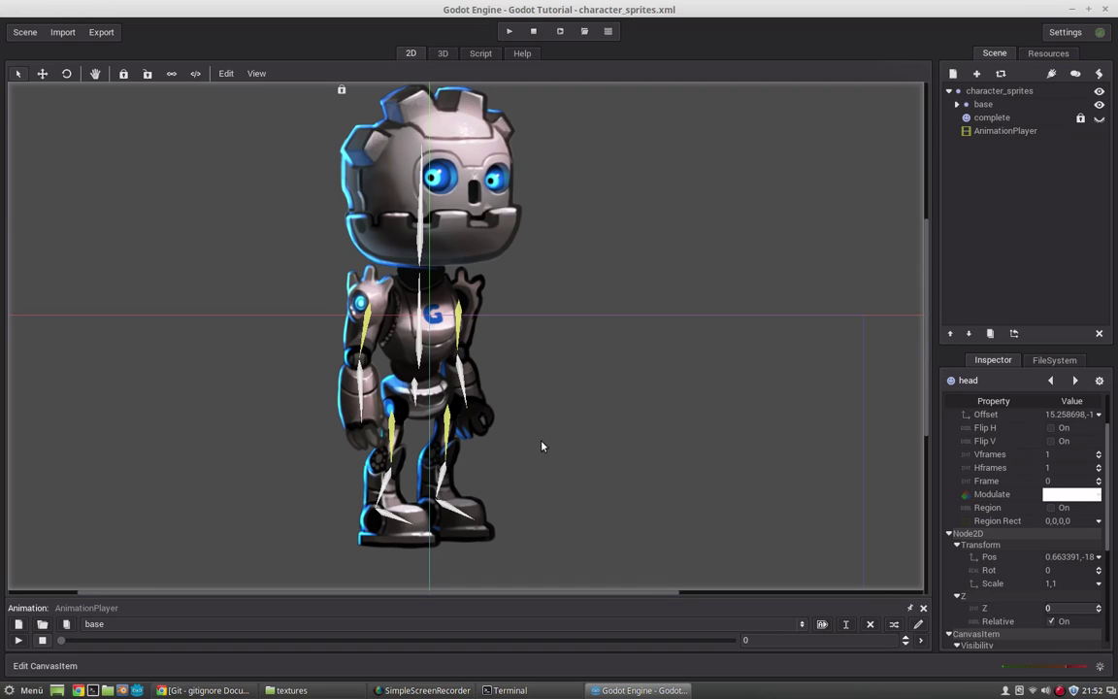